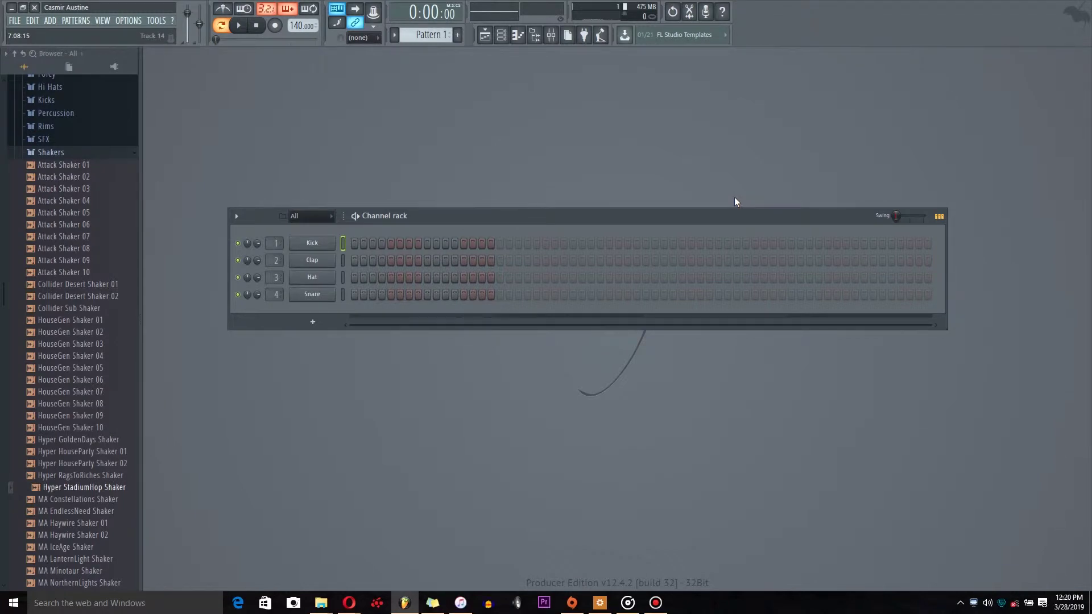
Collapse the Shakers, Drums (ModeAudio) and Packs folders in the sample browser
{"action": "left_click", "coordinate": [108, 153]}
{"action": "scroll", "coordinate": [46, 145], "scroll_direction": "up", "scroll_amount": 5}
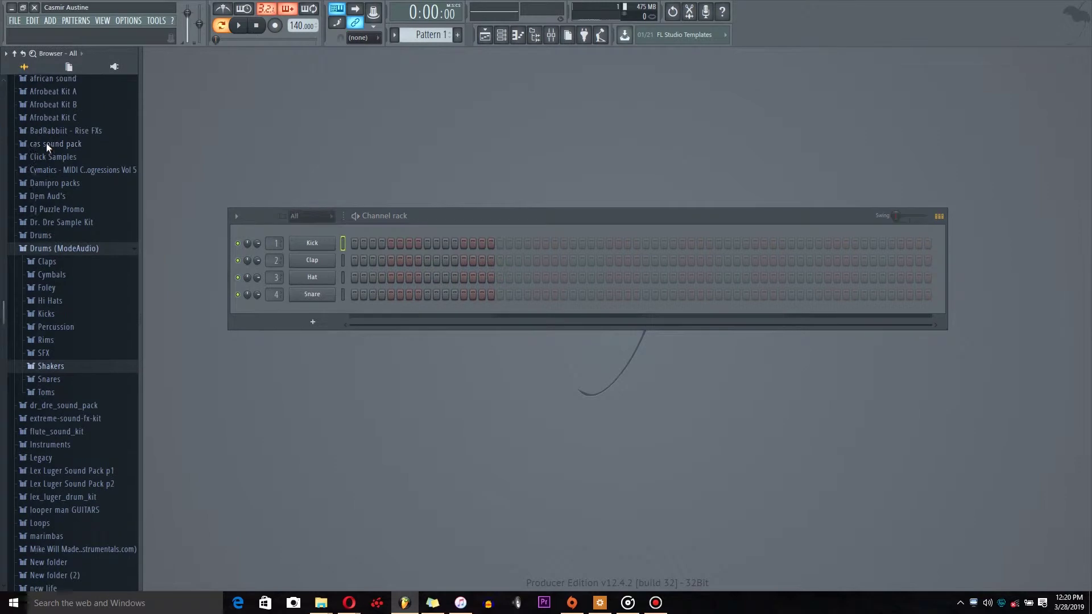
{"action": "left_click", "coordinate": [70, 248]}
{"action": "scroll", "coordinate": [52, 310], "scroll_direction": "up", "scroll_amount": 5}
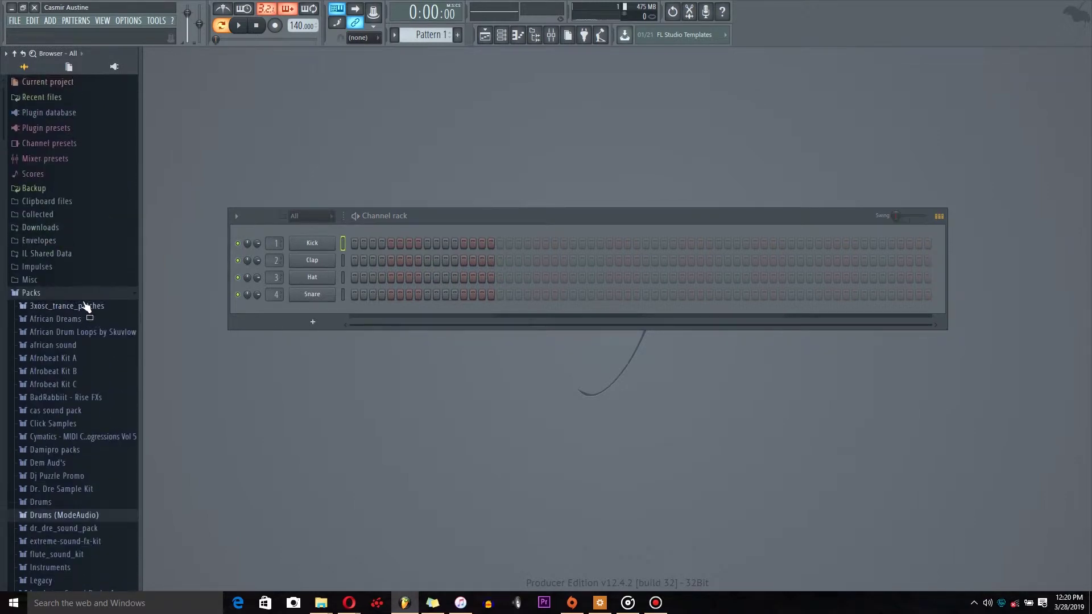
{"action": "left_click", "coordinate": [89, 293]}
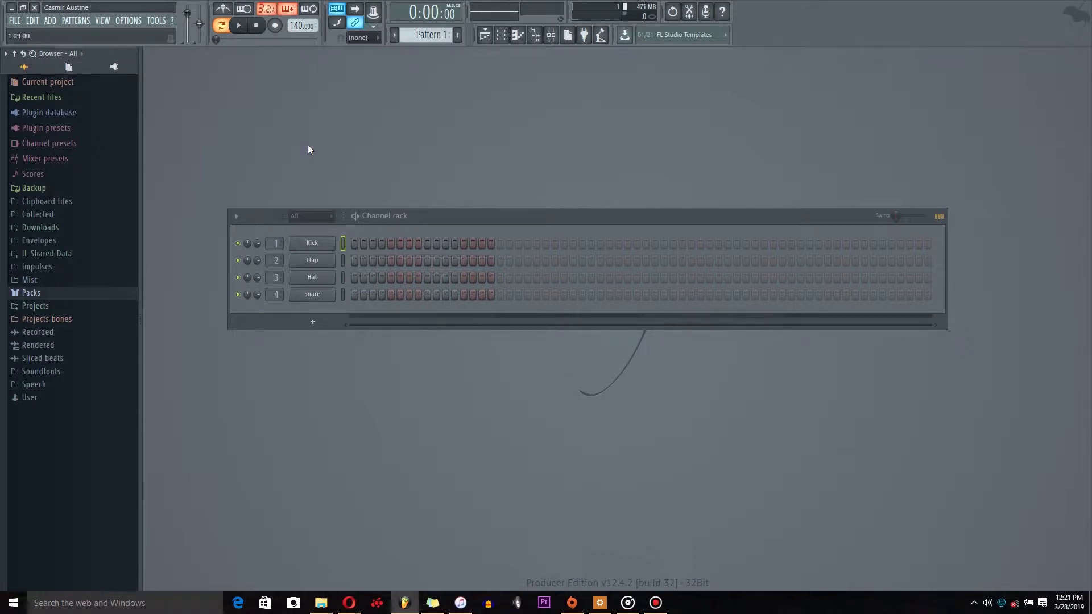
Enable the metronome and lower the project tempo to 110 BPM while checking it in playback
{"action": "left_click", "coordinate": [226, 11]}
{"action": "key", "text": "space"}
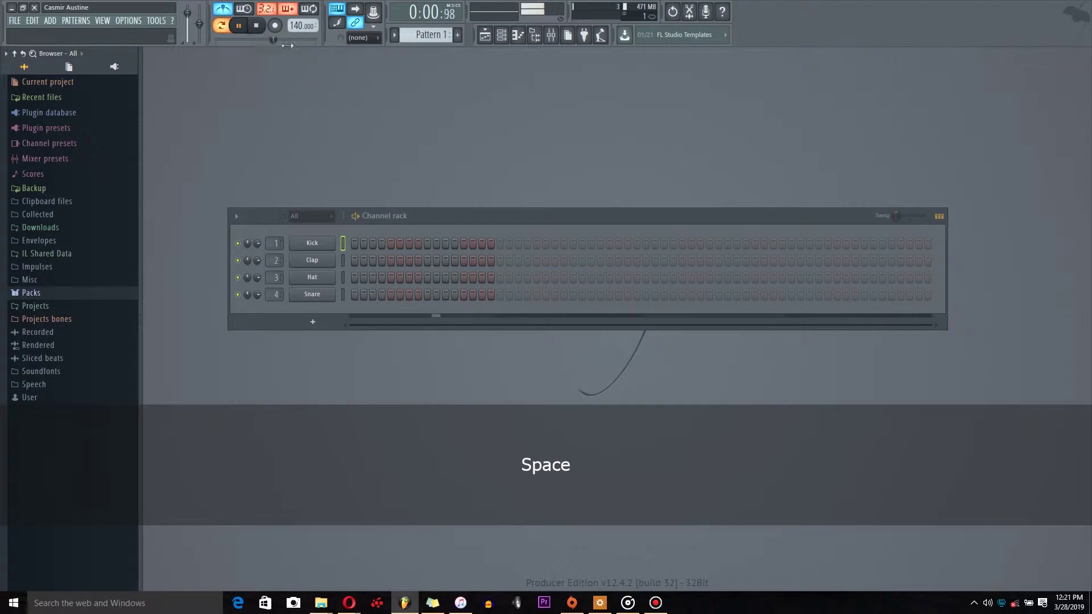
{"action": "scroll", "coordinate": [294, 28], "scroll_direction": "down", "scroll_amount": 7}
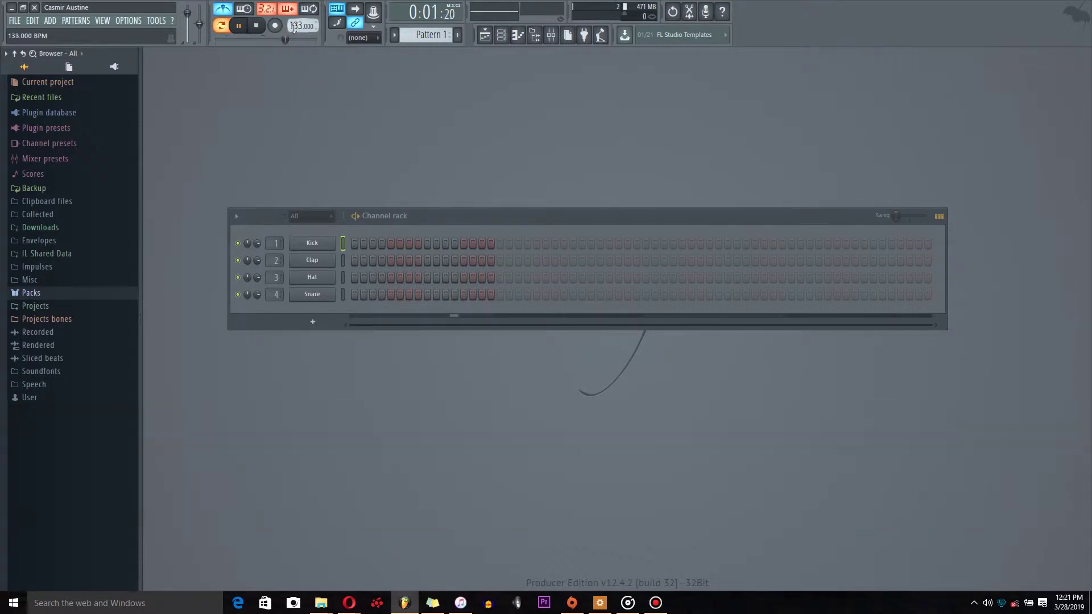
{"action": "scroll", "coordinate": [294, 29], "scroll_direction": "down", "scroll_amount": 7}
{"action": "scroll", "coordinate": [294, 26], "scroll_direction": "down", "scroll_amount": 10}
{"action": "scroll", "coordinate": [294, 29], "scroll_direction": "up", "scroll_amount": 1}
{"action": "key", "text": "space"}
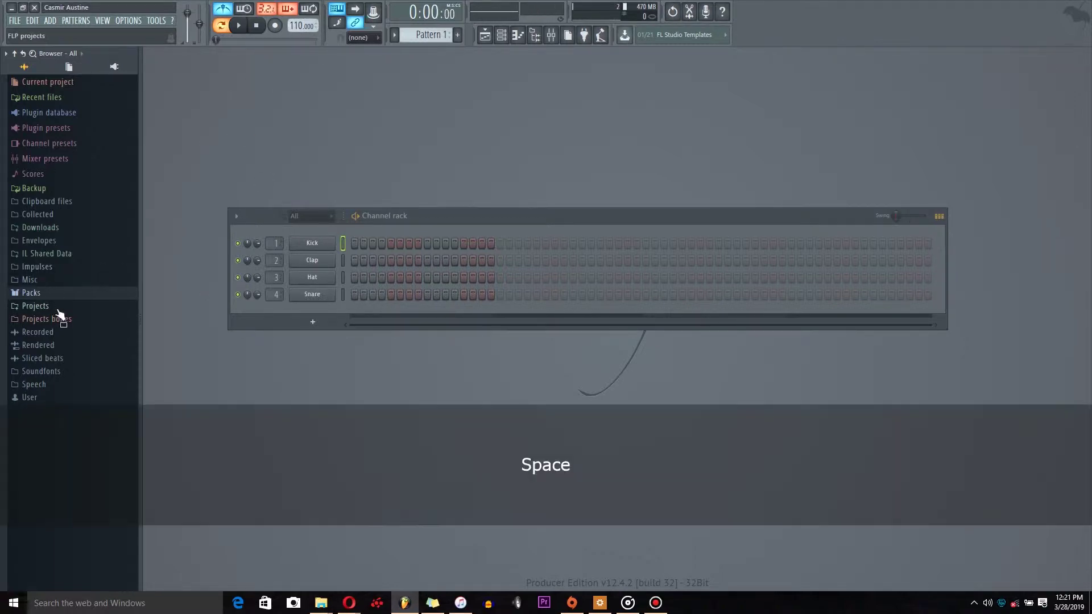
Move the channel rack slightly upward and open the Percussion folder of Drums (ModeAudio) in Packs
{"action": "left_click_drag", "start_coordinate": [458, 215], "coordinate": [469, 188]}
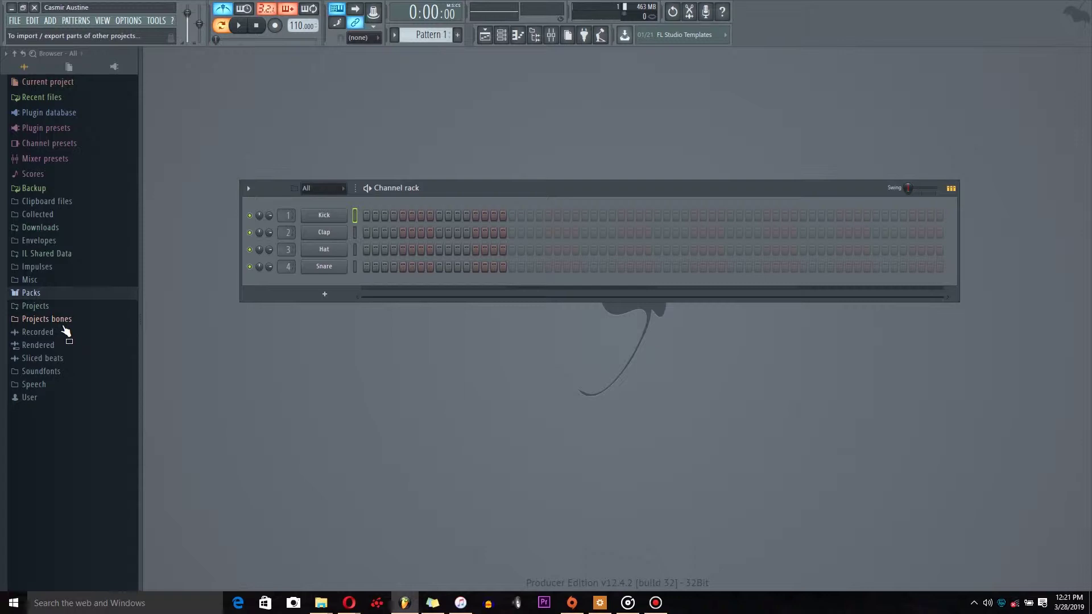
{"action": "left_click", "coordinate": [50, 292]}
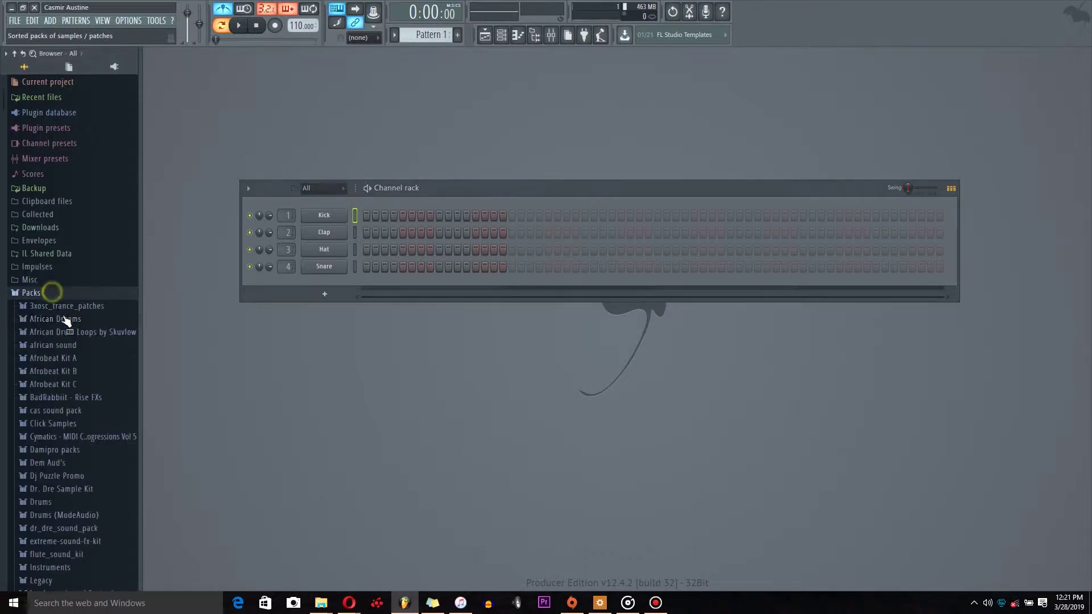
{"action": "scroll", "coordinate": [65, 320], "scroll_direction": "down", "scroll_amount": 8}
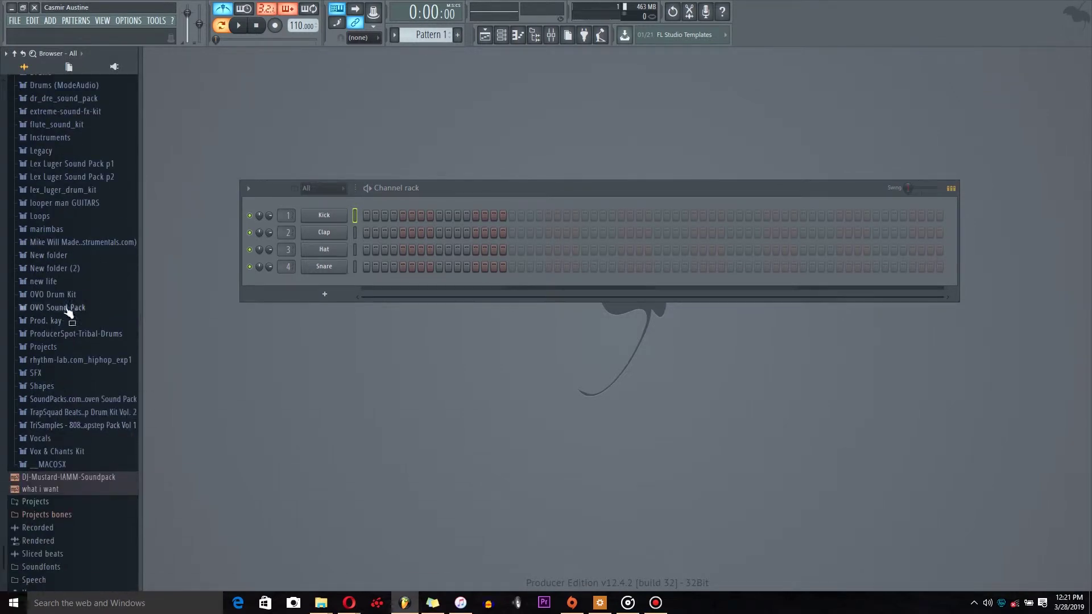
{"action": "scroll", "coordinate": [73, 411], "scroll_direction": "up", "scroll_amount": 7}
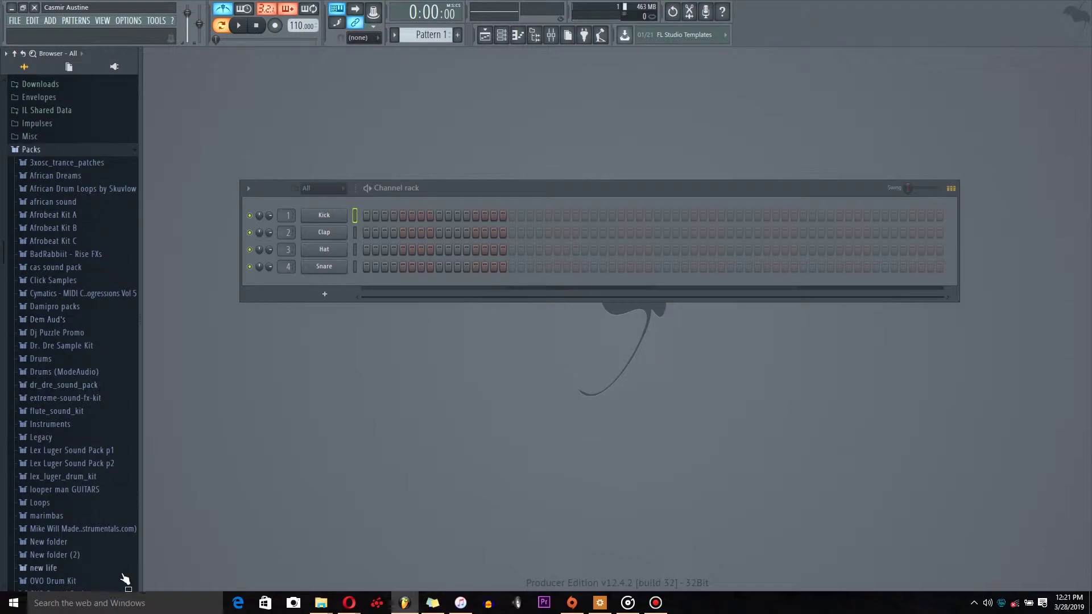
{"action": "scroll", "coordinate": [65, 405], "scroll_direction": "down", "scroll_amount": 2}
{"action": "scroll", "coordinate": [63, 402], "scroll_direction": "down", "scroll_amount": 2}
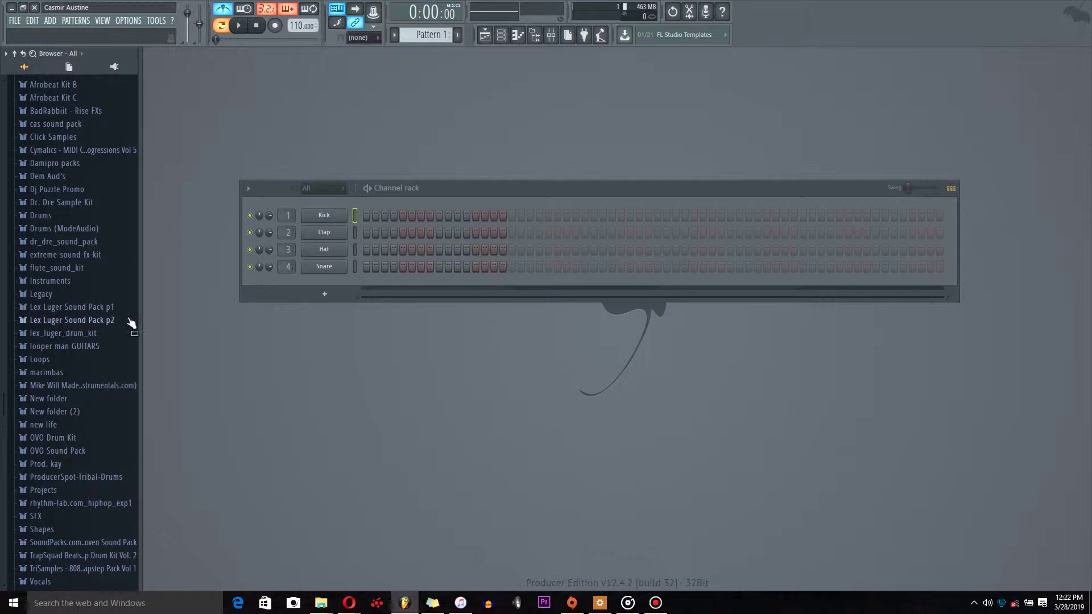
{"action": "left_click", "coordinate": [66, 228]}
{"action": "left_click", "coordinate": [78, 168]}
{"action": "left_click", "coordinate": [73, 193]}
Audition samples throughout the Drums (ModeAudio) Percussion folder, including Fracture Perc 21
{"action": "left_click", "coordinate": [79, 285]}
{"action": "scroll", "coordinate": [79, 285], "scroll_direction": "down", "scroll_amount": 6}
{"action": "left_click", "coordinate": [79, 285]}
{"action": "scroll", "coordinate": [82, 286], "scroll_direction": "down", "scroll_amount": 6}
{"action": "left_click", "coordinate": [84, 284]}
{"action": "scroll", "coordinate": [82, 285], "scroll_direction": "down", "scroll_amount": 6}
{"action": "left_click", "coordinate": [80, 284]}
{"action": "scroll", "coordinate": [81, 285], "scroll_direction": "down", "scroll_amount": 6}
{"action": "left_click", "coordinate": [82, 284]}
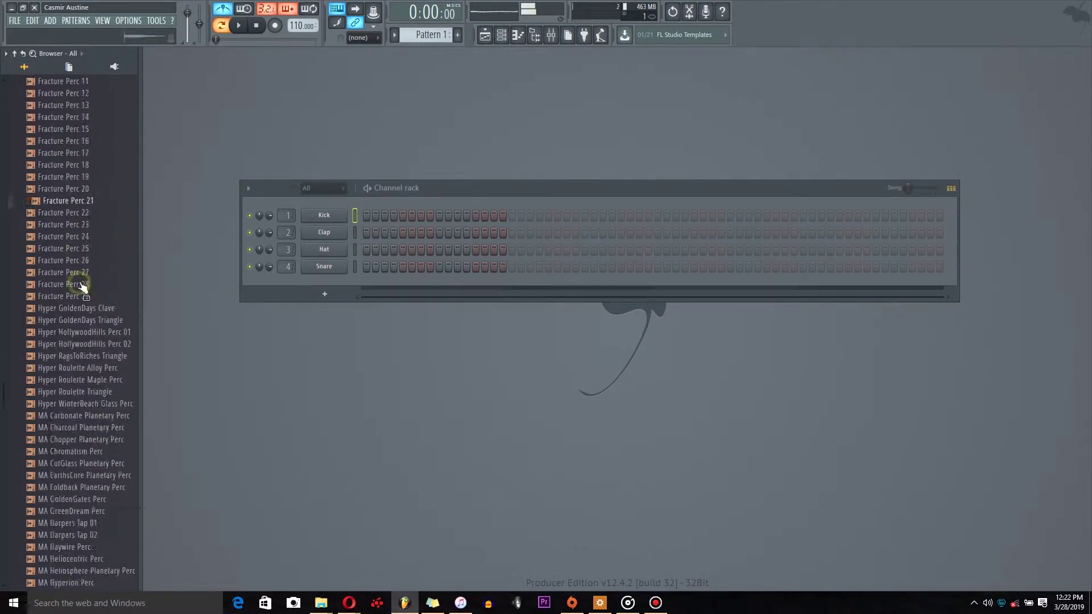
{"action": "scroll", "coordinate": [82, 285], "scroll_direction": "down", "scroll_amount": 6}
{"action": "left_click", "coordinate": [79, 284]}
{"action": "scroll", "coordinate": [43, 188], "scroll_direction": "up", "scroll_amount": 15}
{"action": "scroll", "coordinate": [68, 275], "scroll_direction": "up", "scroll_amount": 15}
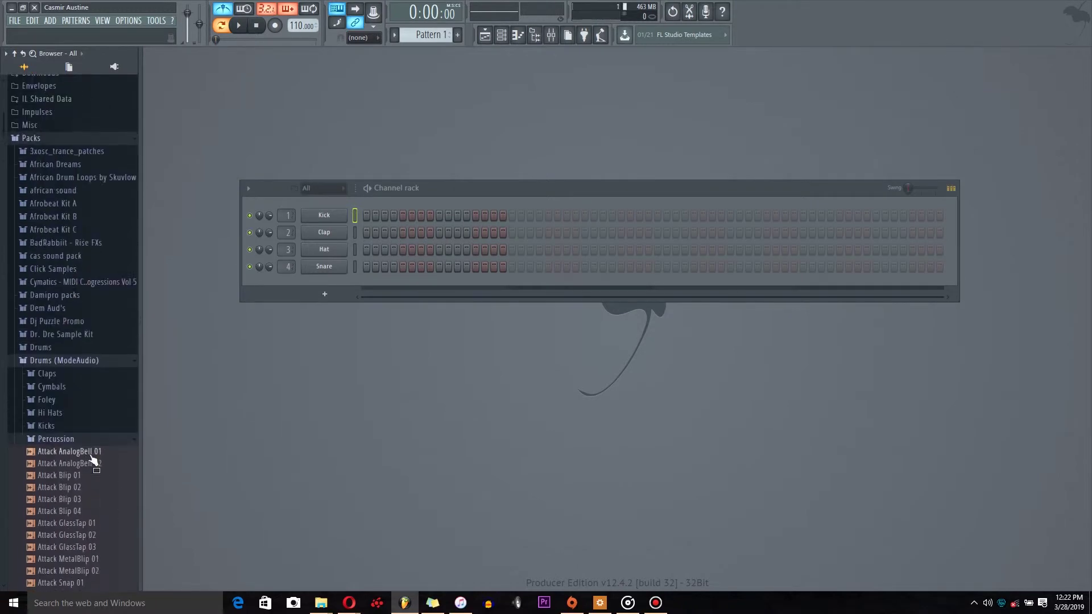
Collapse the Percussion folder and, after a look into Snares, expand the Rims folder
{"action": "left_click", "coordinate": [81, 441]}
{"action": "scroll", "coordinate": [103, 368], "scroll_direction": "down", "scroll_amount": 5}
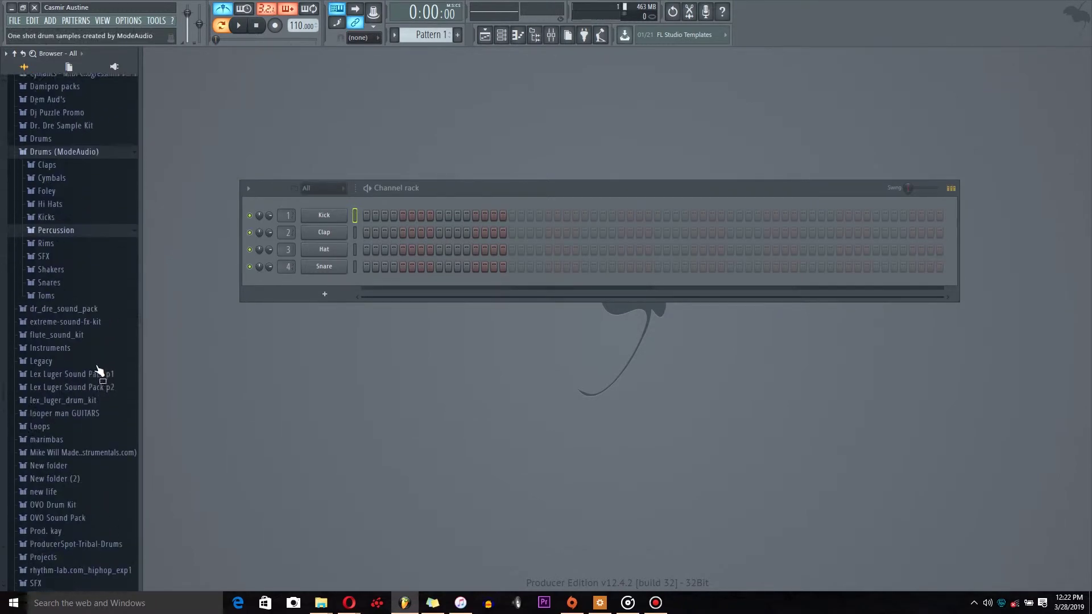
{"action": "left_click", "coordinate": [79, 284]}
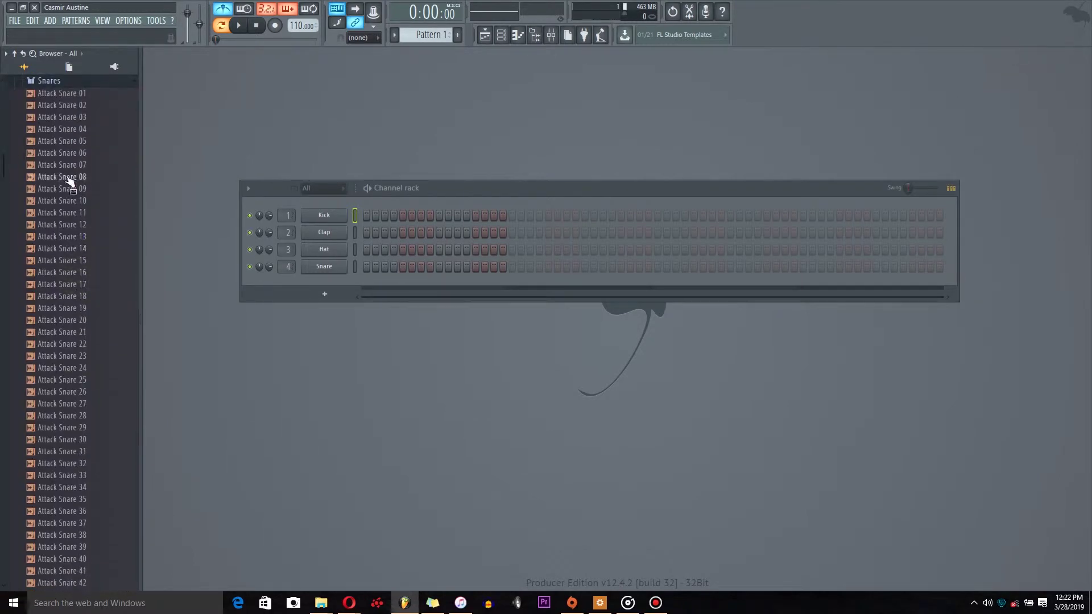
{"action": "scroll", "coordinate": [69, 181], "scroll_direction": "up", "scroll_amount": 2}
{"action": "left_click", "coordinate": [63, 152]}
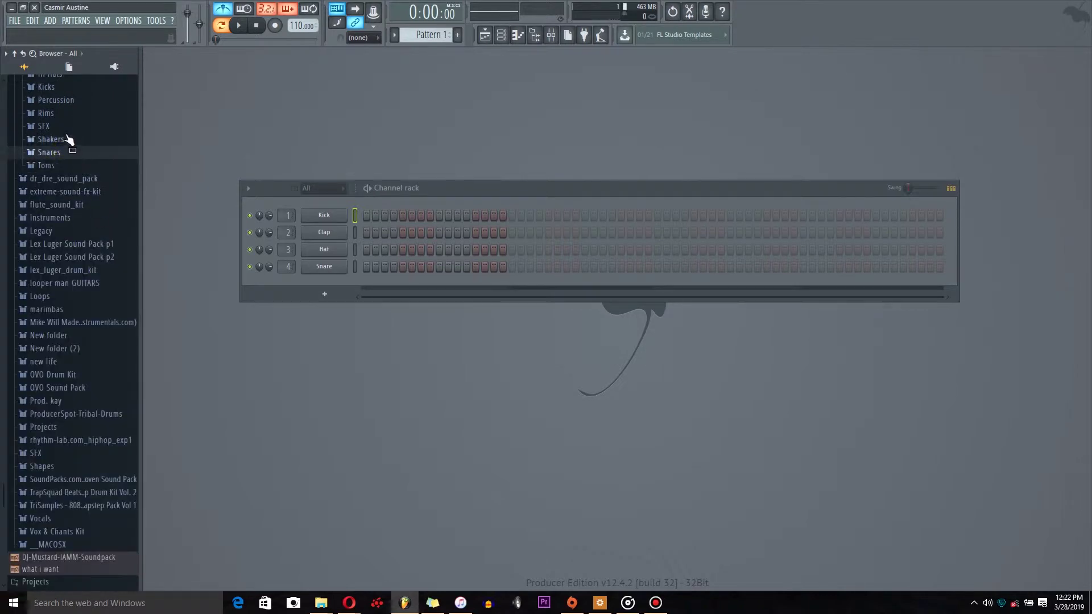
{"action": "left_click", "coordinate": [62, 113]}
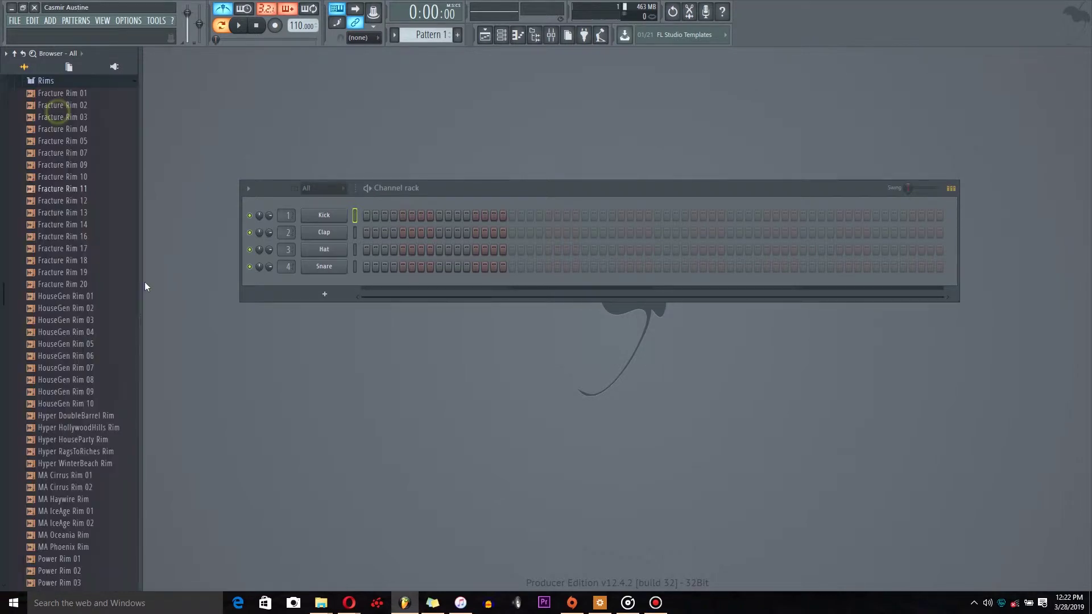
Add the HouseGen Rim 09 sample as a new channel below Snare in the channel rack
{"action": "scroll", "coordinate": [63, 382], "scroll_direction": "down", "scroll_amount": 10}
{"action": "scroll", "coordinate": [69, 370], "scroll_direction": "up", "scroll_amount": 3}
{"action": "left_click", "coordinate": [72, 380]}
{"action": "left_click_drag", "start_coordinate": [73, 380], "coordinate": [347, 287]}
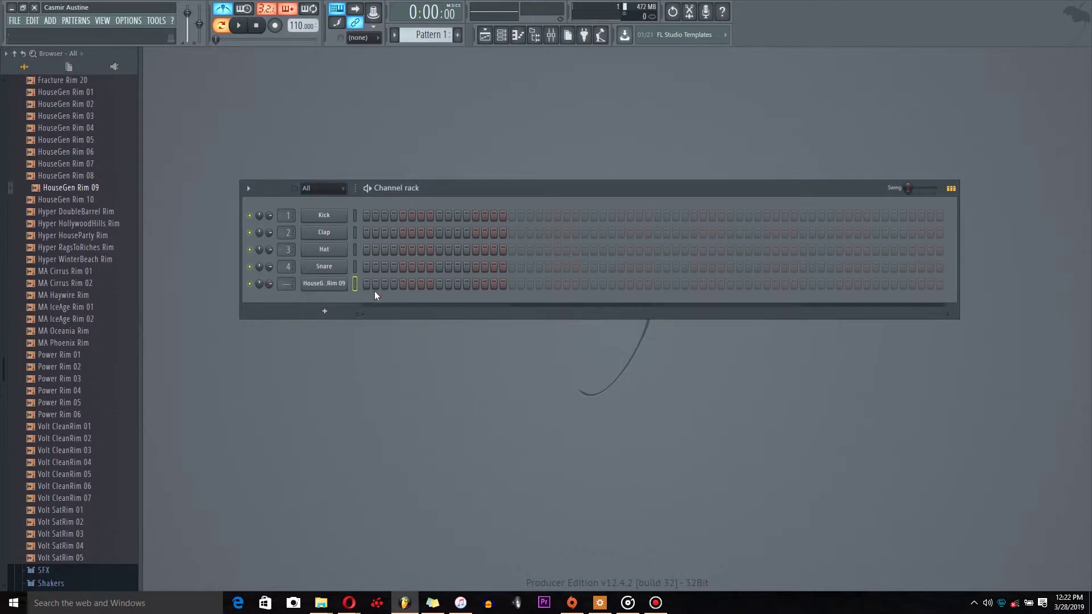
Program the rim channel with hits on steps 1, 4, 7, 12 and 15 and check the rhythm in playback
{"action": "left_click", "coordinate": [367, 285]}
{"action": "key", "text": "space"}
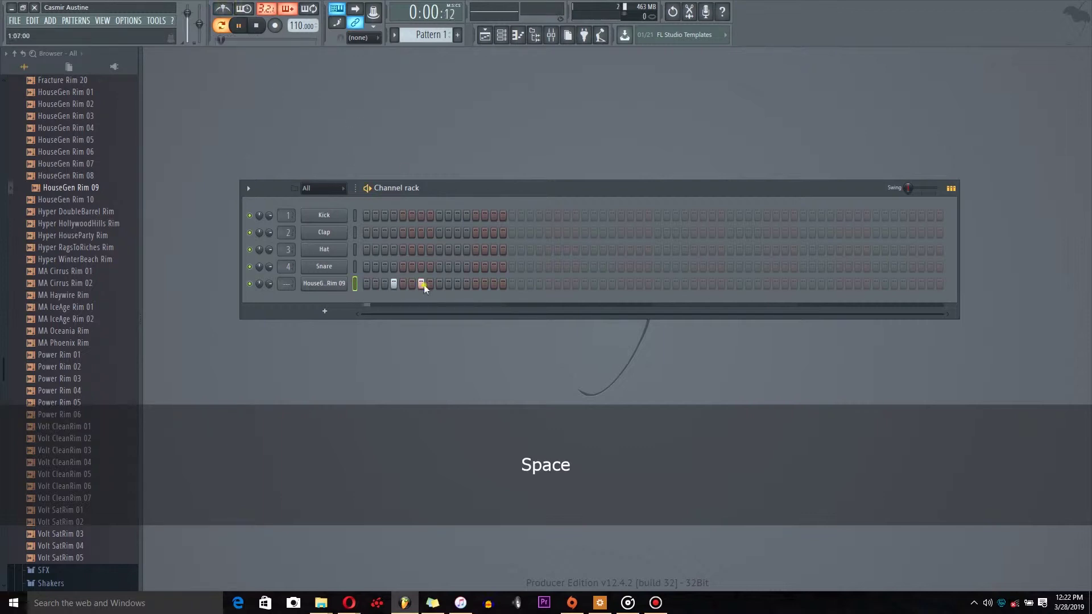
{"action": "left_click", "coordinate": [457, 287]}
{"action": "key", "text": "space"}
{"action": "key", "text": "space"}
{"action": "right_click", "coordinate": [458, 286]}
{"action": "left_click", "coordinate": [465, 286]}
{"action": "left_click", "coordinate": [494, 285]}
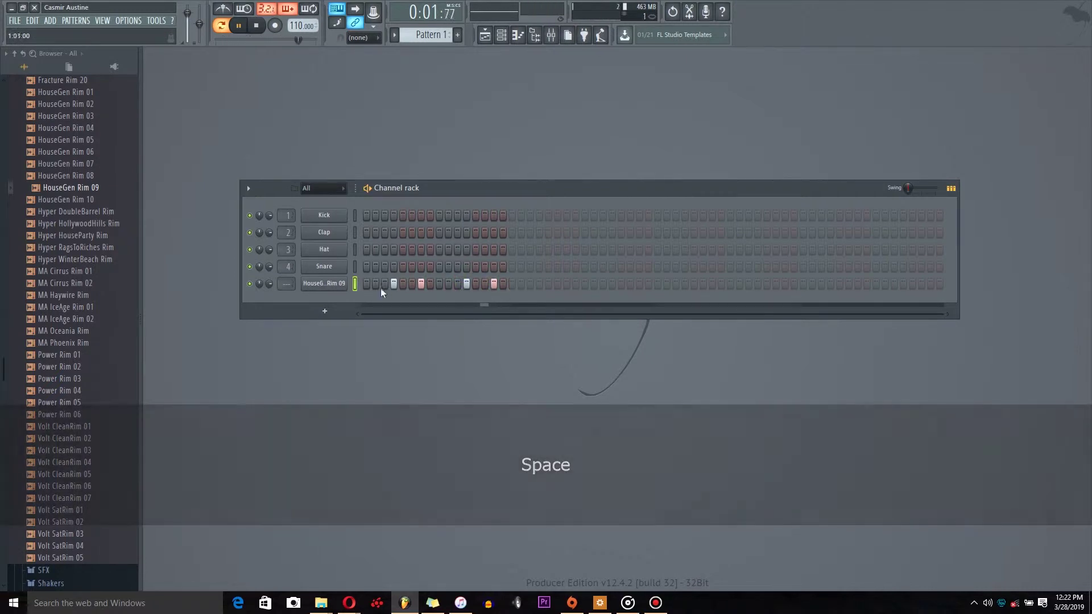
{"action": "left_click", "coordinate": [365, 285]}
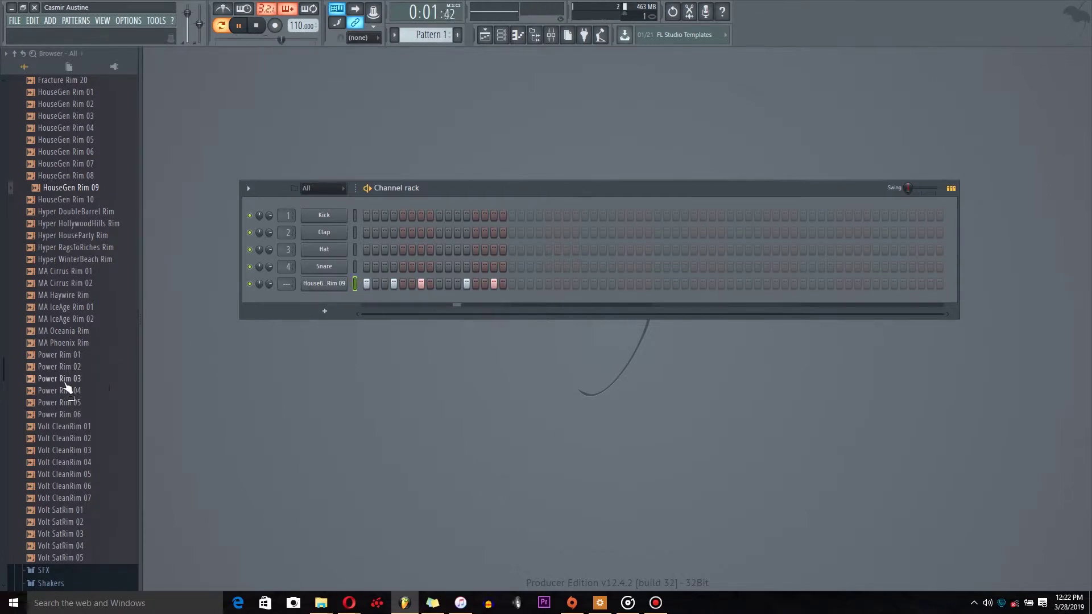
{"action": "key", "text": "space"}
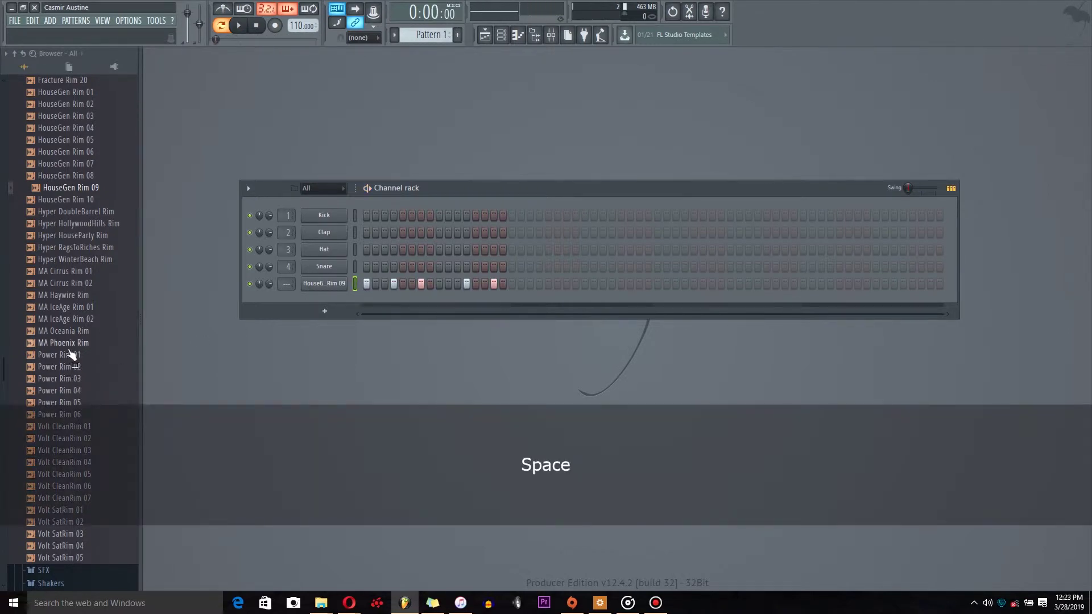
Audition alternative samples in the Rims folder, including Power Rim 03 and Power Rim 04
{"action": "scroll", "coordinate": [68, 346], "scroll_direction": "up", "scroll_amount": 8}
{"action": "left_click", "coordinate": [83, 391]}
{"action": "scroll", "coordinate": [81, 382], "scroll_direction": "down", "scroll_amount": 4}
{"action": "left_click", "coordinate": [82, 378]}
{"action": "scroll", "coordinate": [82, 378], "scroll_direction": "down", "scroll_amount": 4}
{"action": "left_click", "coordinate": [82, 378]}
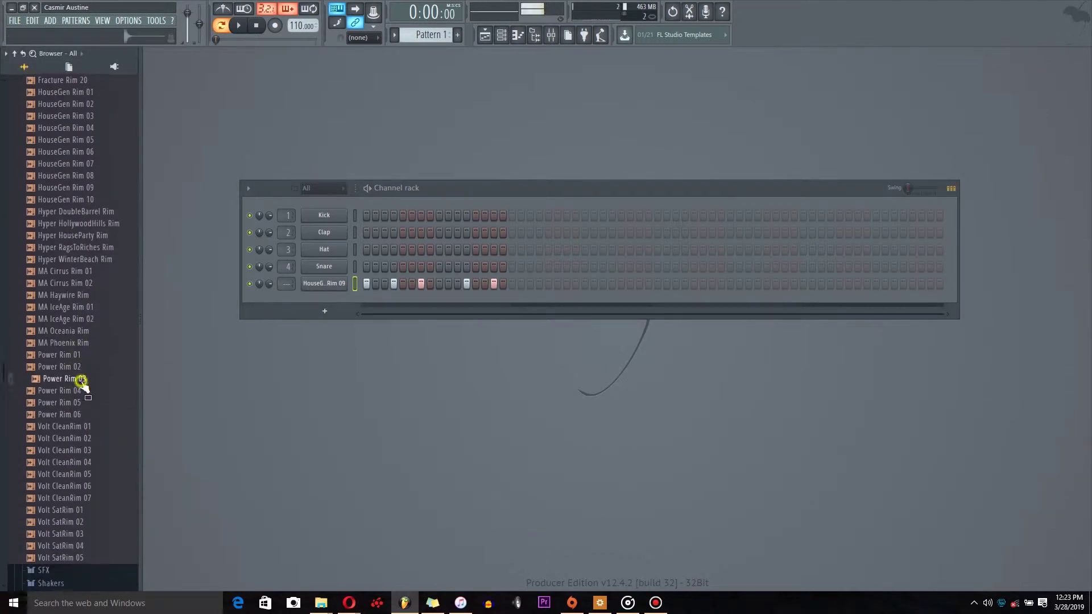
{"action": "scroll", "coordinate": [81, 370], "scroll_direction": "down", "scroll_amount": 6}
{"action": "left_click", "coordinate": [75, 271]}
{"action": "left_click", "coordinate": [80, 318]}
{"action": "left_click", "coordinate": [81, 306]}
{"action": "left_click", "coordinate": [82, 294]}
{"action": "left_click", "coordinate": [80, 271]}
{"action": "left_click", "coordinate": [80, 247]}
{"action": "left_click", "coordinate": [80, 163]}
{"action": "left_click", "coordinate": [80, 176]}
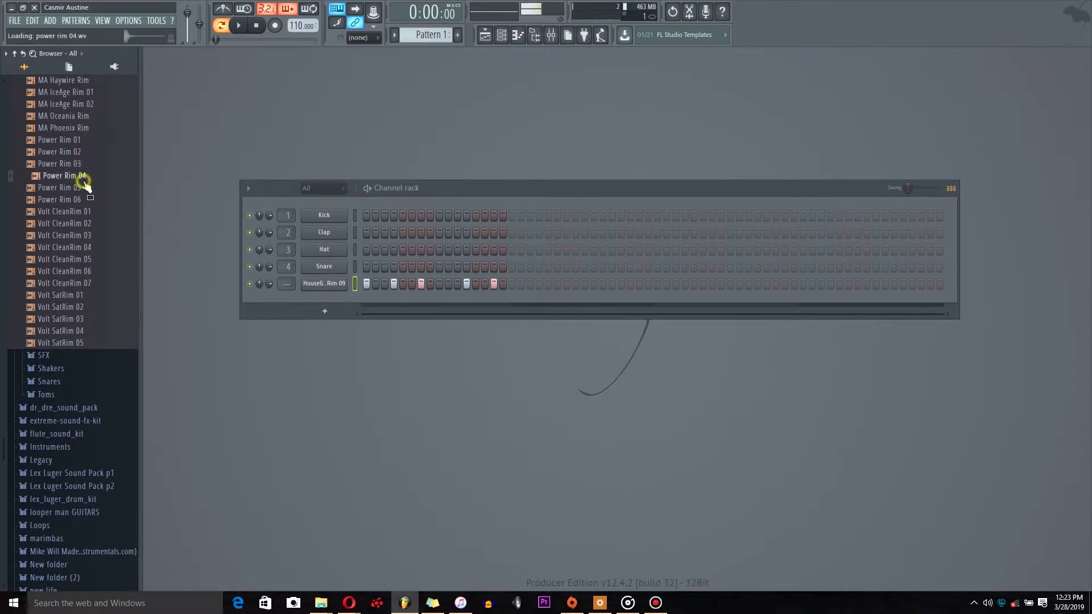
Replace the HouseGen Rim 09 channel's sample with Hyper RagsToRiches Rim and play the pattern
{"action": "scroll", "coordinate": [80, 177], "scroll_direction": "up", "scroll_amount": 4}
{"action": "left_click", "coordinate": [82, 177]}
{"action": "scroll", "coordinate": [82, 180], "scroll_direction": "up", "scroll_amount": 2}
{"action": "left_click_drag", "start_coordinate": [85, 245], "coordinate": [90, 254]}
{"action": "left_click", "coordinate": [88, 251]}
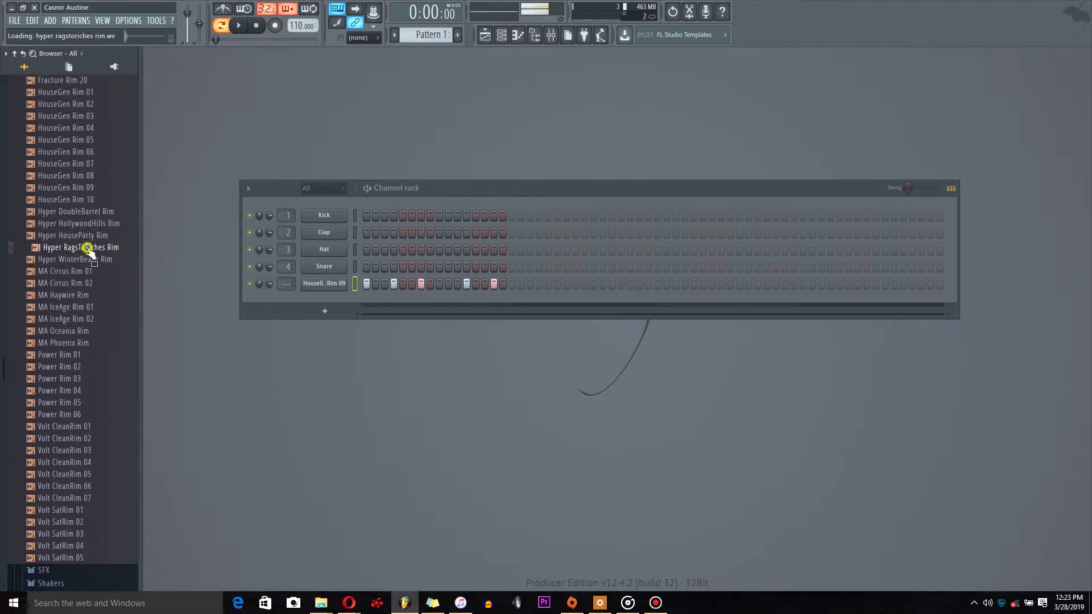
{"action": "left_click_drag", "start_coordinate": [88, 251], "coordinate": [338, 290]}
{"action": "key", "text": "space"}
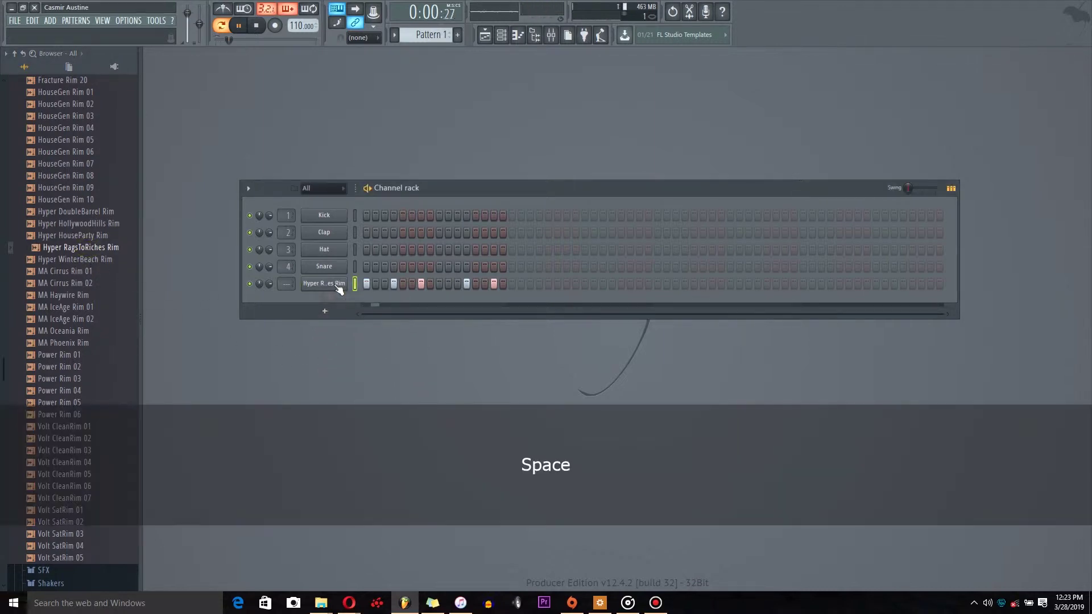
{"action": "key", "text": "space"}
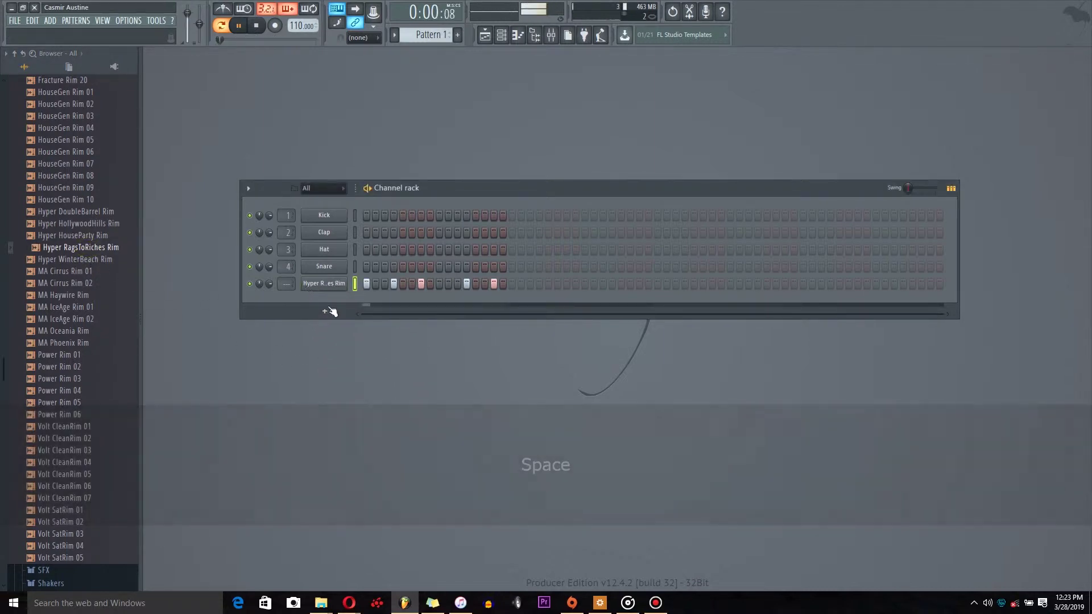
Audition HouseGen Rim samples around 09 and compare them with the rim pattern in playback
{"action": "left_click", "coordinate": [70, 167]}
{"action": "left_click", "coordinate": [71, 175]}
{"action": "left_click", "coordinate": [77, 188]}
{"action": "left_click", "coordinate": [77, 190]}
{"action": "left_click", "coordinate": [80, 200]}
{"action": "left_click", "coordinate": [79, 189]}
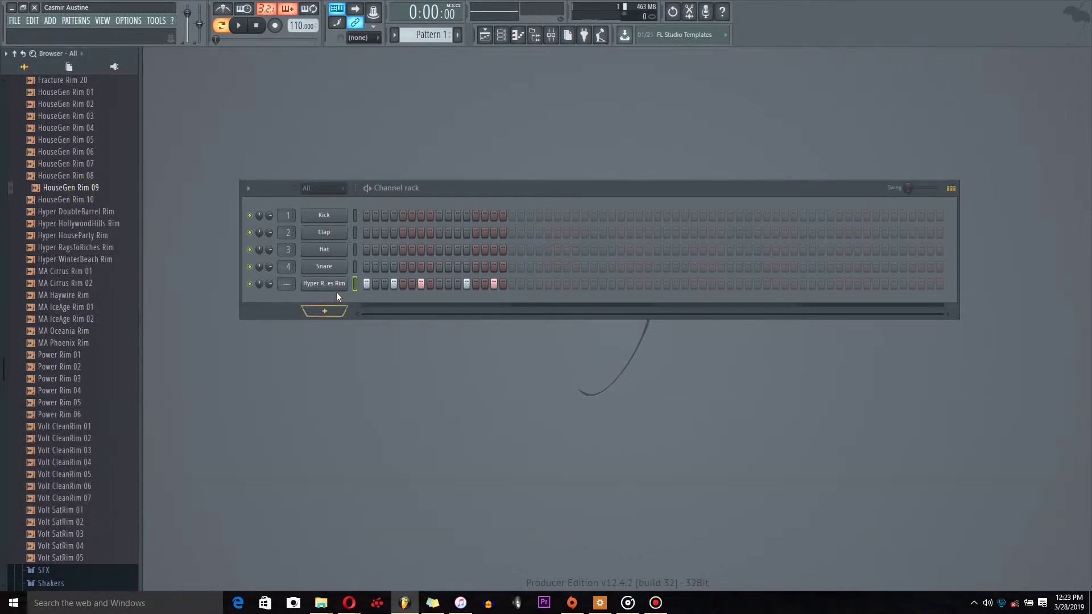
{"action": "key", "text": "space"}
{"action": "scroll", "coordinate": [97, 242], "scroll_direction": "up", "scroll_amount": 4}
{"action": "scroll", "coordinate": [88, 228], "scroll_direction": "up", "scroll_amount": 6}
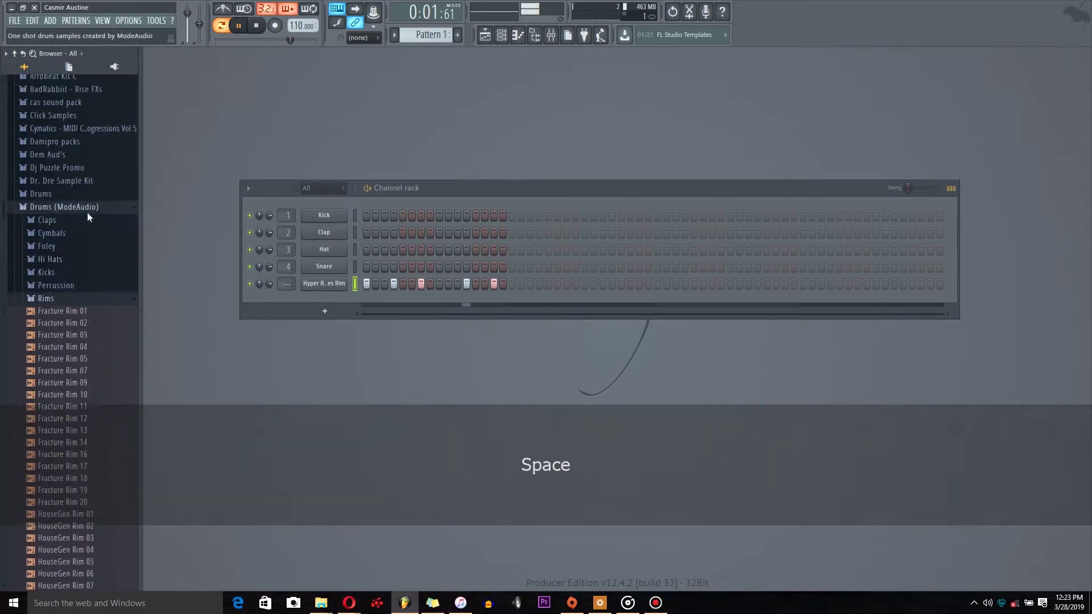
{"action": "key", "text": "space"}
Collapse the Rims folder and switch by way of Snares to the Percussion folder of Drums (ModeAudio)
{"action": "left_click", "coordinate": [85, 307]}
{"action": "scroll", "coordinate": [82, 307], "scroll_direction": "down", "scroll_amount": 2}
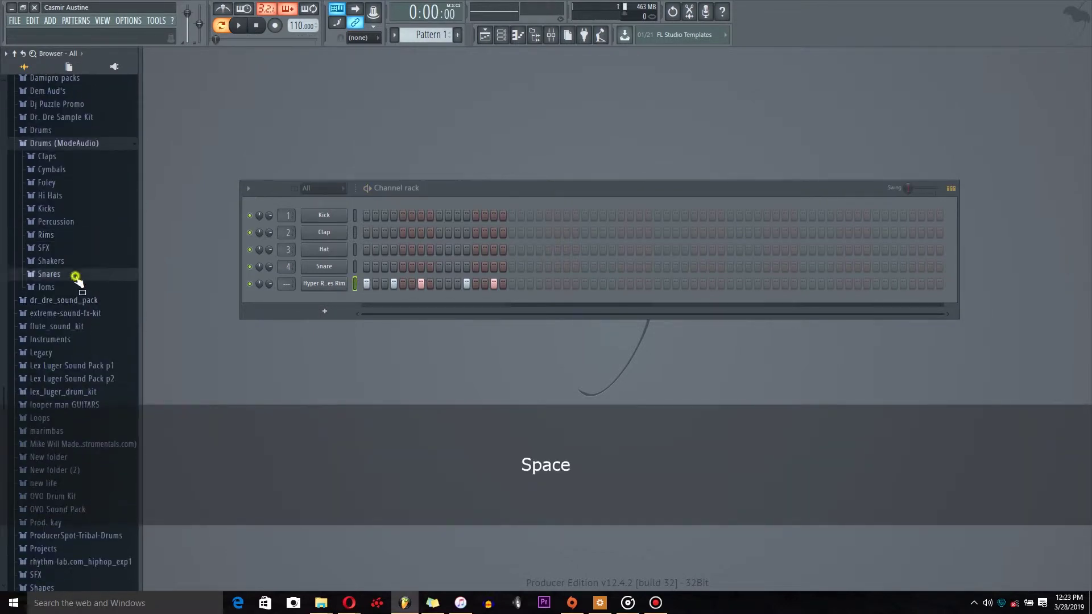
{"action": "left_click", "coordinate": [78, 278]}
{"action": "scroll", "coordinate": [81, 254], "scroll_direction": "up", "scroll_amount": 5}
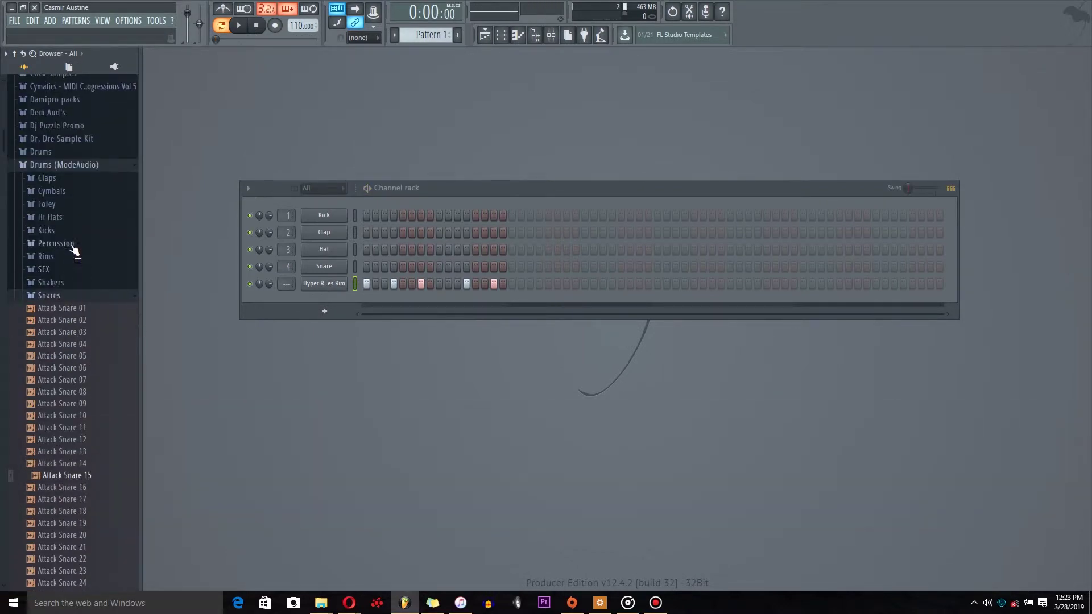
{"action": "left_click", "coordinate": [71, 241]}
Audition percussion samples and add Fracture Abstract 04 as a new channel
{"action": "scroll", "coordinate": [74, 352], "scroll_direction": "down", "scroll_amount": 6}
{"action": "left_click", "coordinate": [74, 346]}
{"action": "scroll", "coordinate": [74, 347], "scroll_direction": "down", "scroll_amount": 10}
{"action": "left_click", "coordinate": [83, 377]}
{"action": "left_click", "coordinate": [78, 308]}
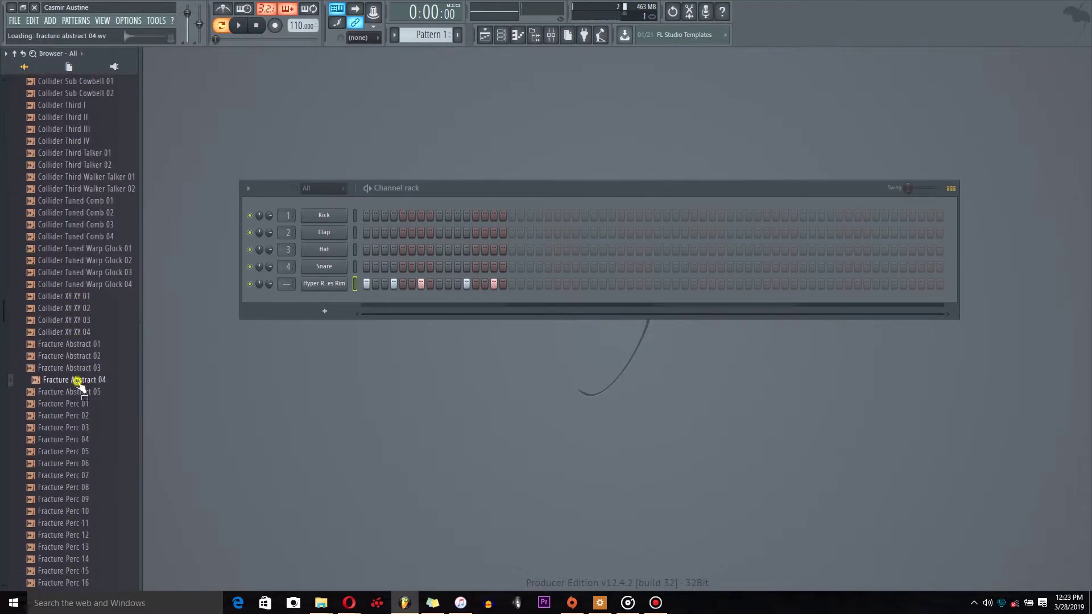
{"action": "left_click_drag", "start_coordinate": [78, 379], "coordinate": [188, 390]}
Preview Collider XY XY 04, then bring the channel rack to the front and play the pattern
{"action": "left_click", "coordinate": [78, 332]}
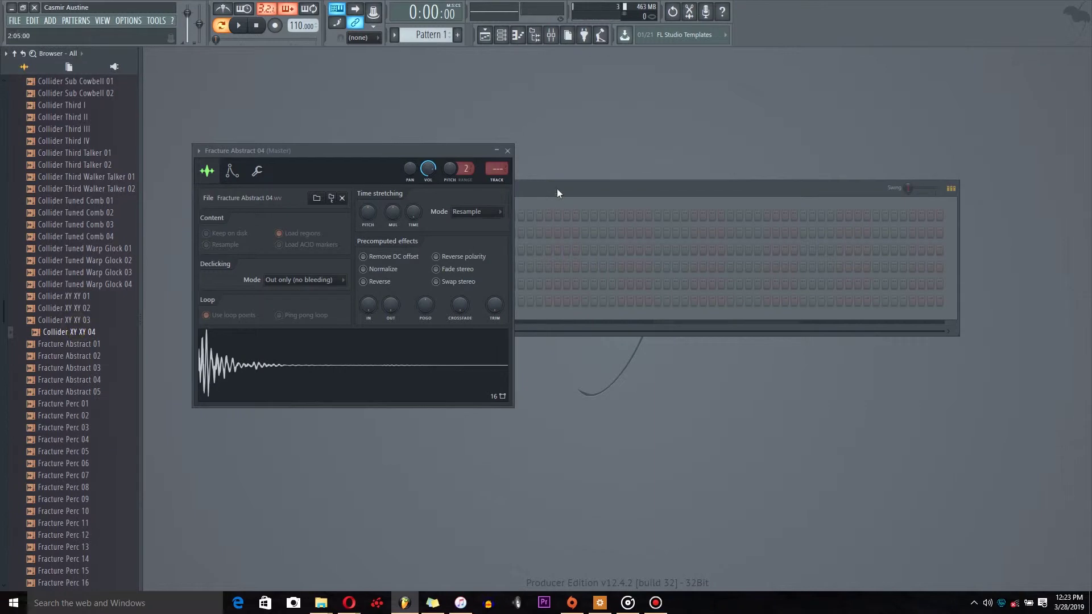
{"action": "left_click", "coordinate": [557, 189]}
{"action": "key", "text": "space"}
{"action": "scroll", "coordinate": [77, 355], "scroll_direction": "down", "scroll_amount": 5}
{"action": "scroll", "coordinate": [76, 356], "scroll_direction": "down", "scroll_amount": 5}
{"action": "key", "text": "space"}
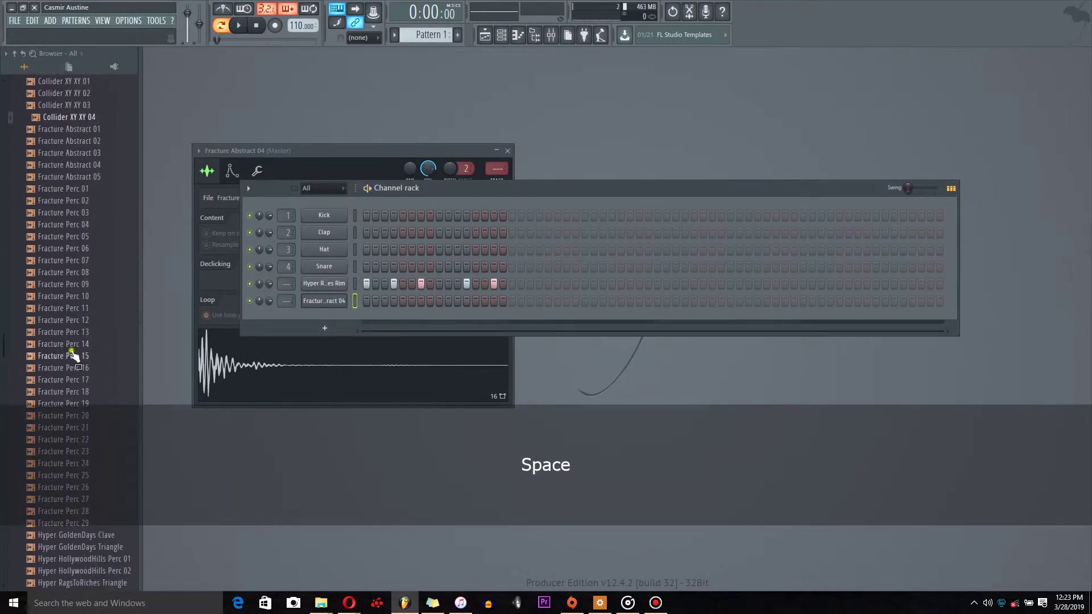
Audition further percussion samples, replace the Fracture Abstract 04 channel's sample with MA Phoenix Perc, and play the pattern
{"action": "left_click", "coordinate": [70, 355]}
{"action": "scroll", "coordinate": [71, 358], "scroll_direction": "down", "scroll_amount": 6}
{"action": "left_click", "coordinate": [71, 367]}
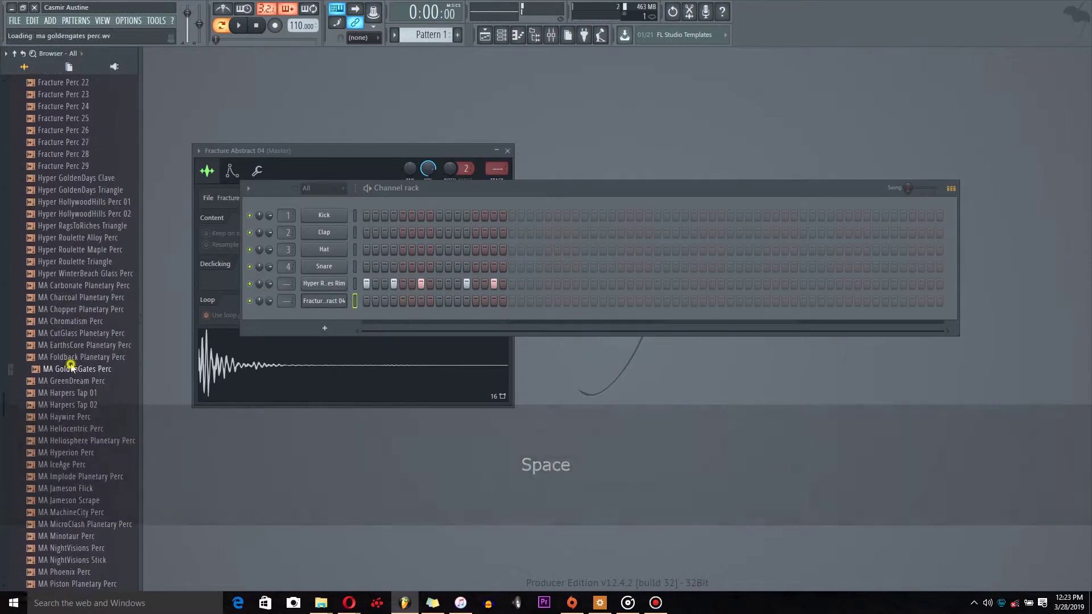
{"action": "scroll", "coordinate": [73, 368], "scroll_direction": "down", "scroll_amount": 6}
{"action": "left_click", "coordinate": [72, 368]}
{"action": "scroll", "coordinate": [72, 364], "scroll_direction": "down", "scroll_amount": 6}
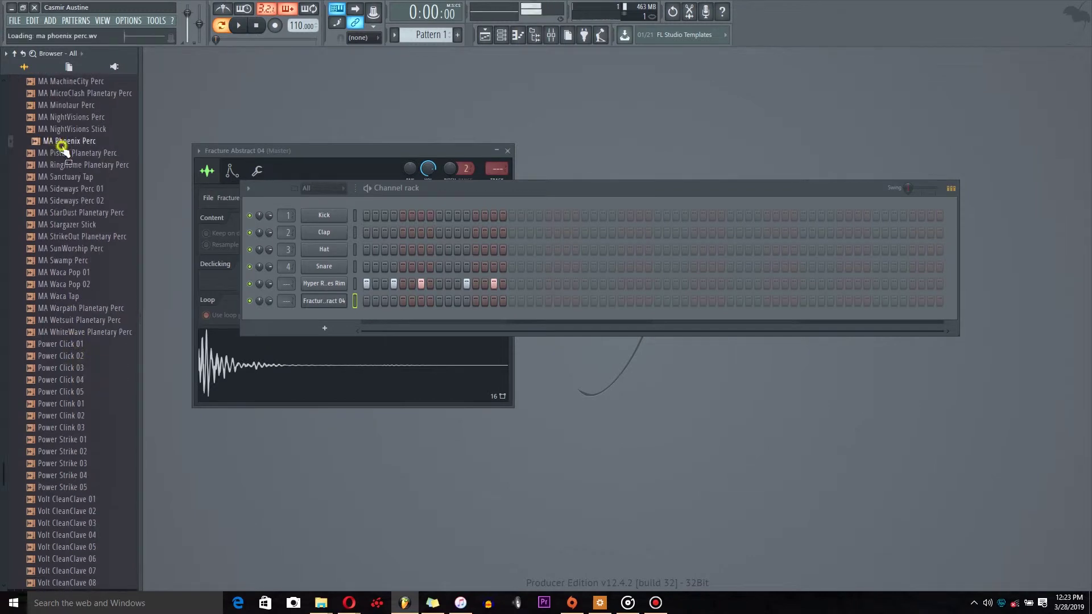
{"action": "left_click", "coordinate": [75, 141]}
{"action": "left_click_drag", "start_coordinate": [75, 141], "coordinate": [325, 301]}
{"action": "key", "text": "space"}
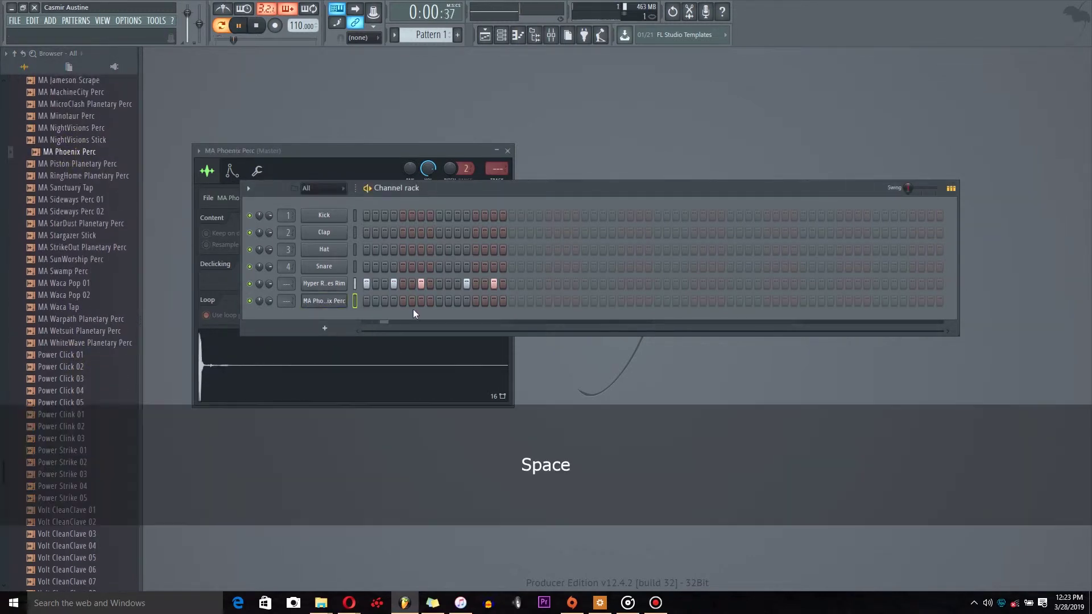
Fill each 2 steps on the MA Phoenix Perc channel, stop playback and move the channel rack slightly higher
{"action": "right_click", "coordinate": [321, 301]}
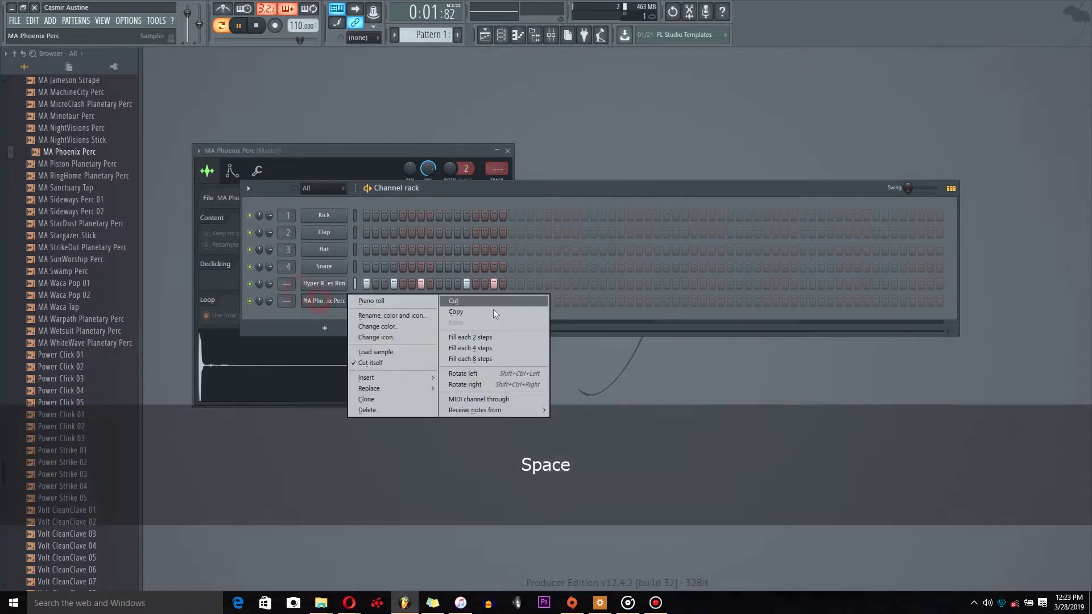
{"action": "left_click", "coordinate": [513, 339]}
{"action": "key", "text": "space"}
{"action": "left_click_drag", "start_coordinate": [554, 188], "coordinate": [545, 162]}
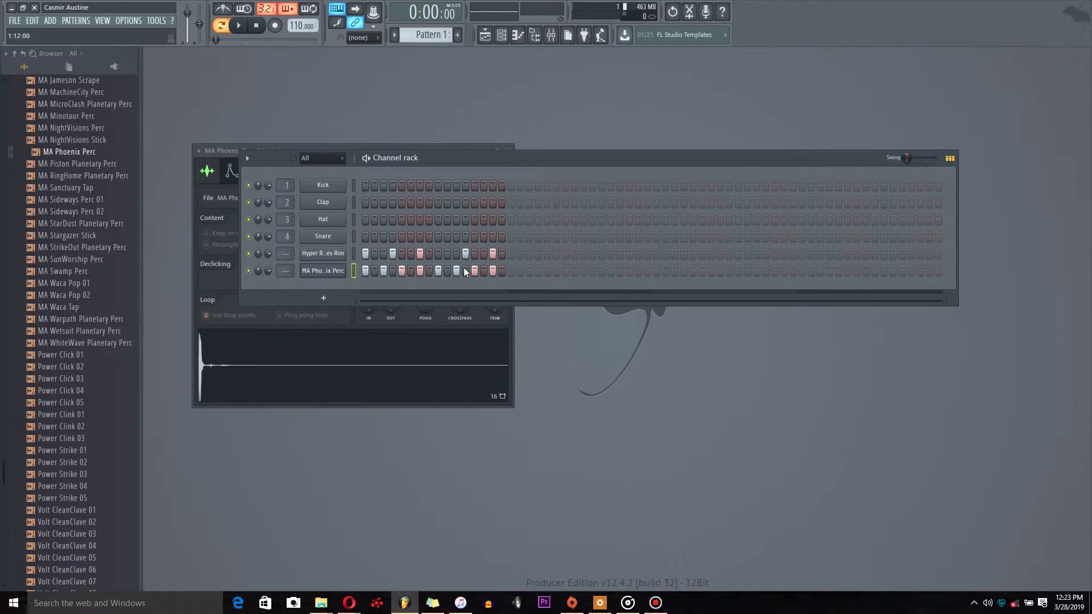
In the MA Phoenix Perc piano roll, duplicate all C5 notes into slightly late offbeats and mute every other pair of notes
{"action": "left_click", "coordinate": [528, 39]}
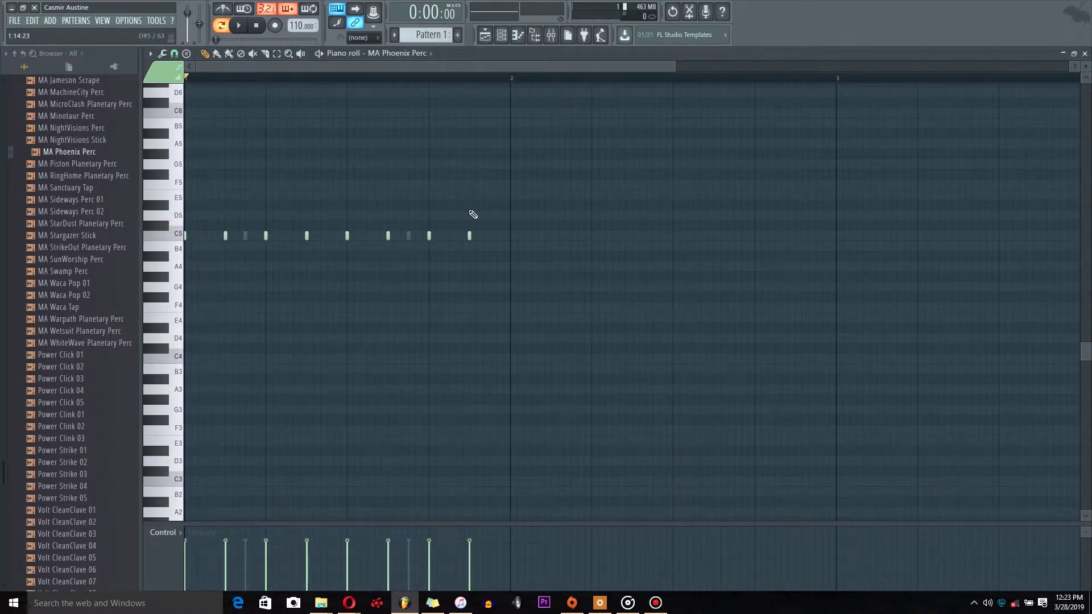
{"action": "key", "text": "ctrl+a"}
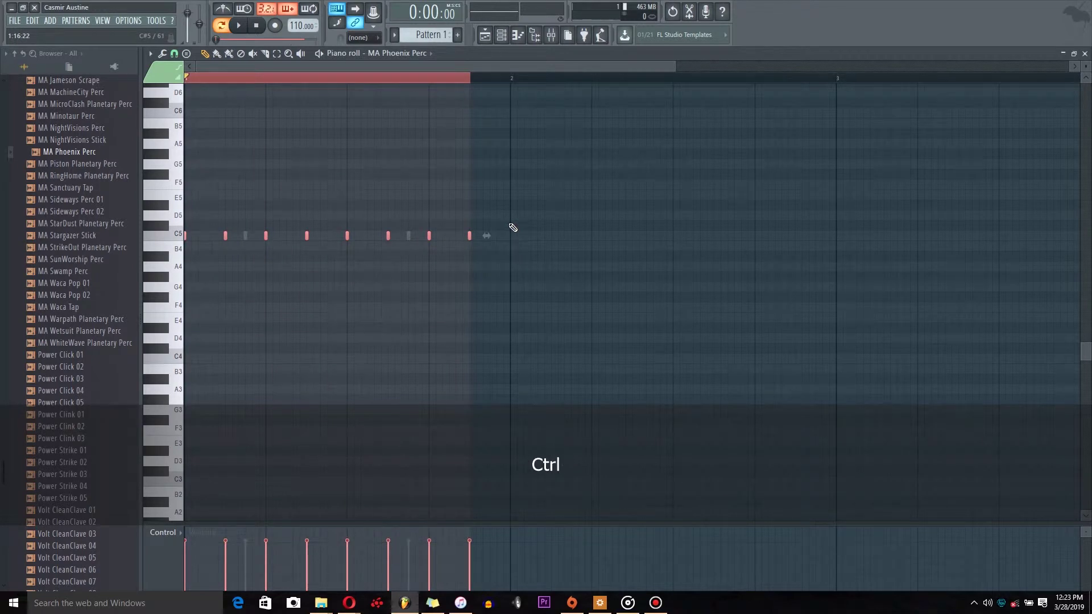
{"action": "key", "text": "ctrl+v"}
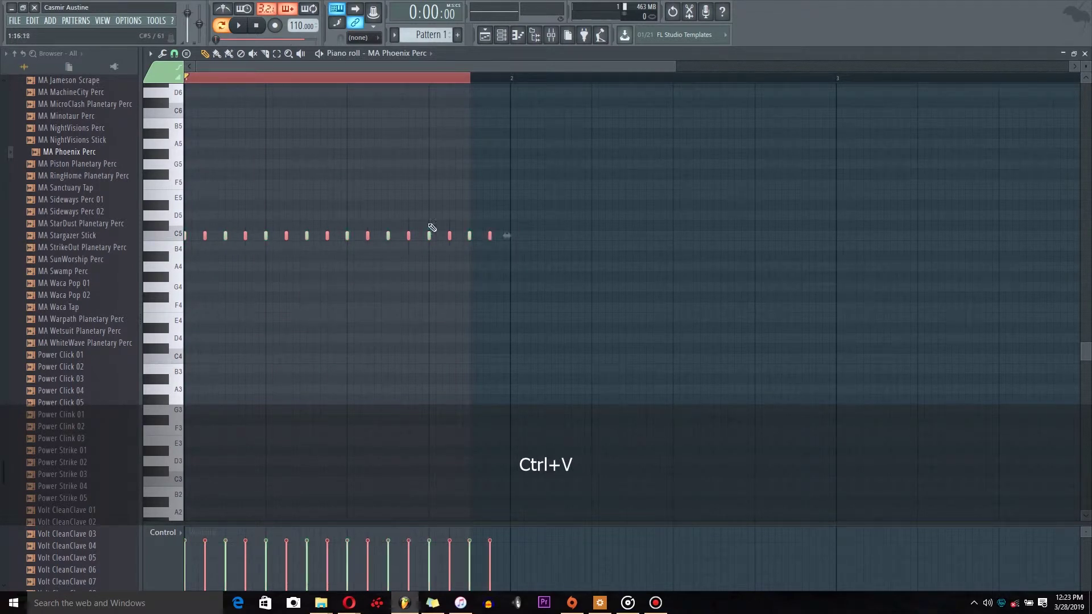
{"action": "scroll", "coordinate": [205, 87], "scroll_direction": "up", "scroll_amount": 5}
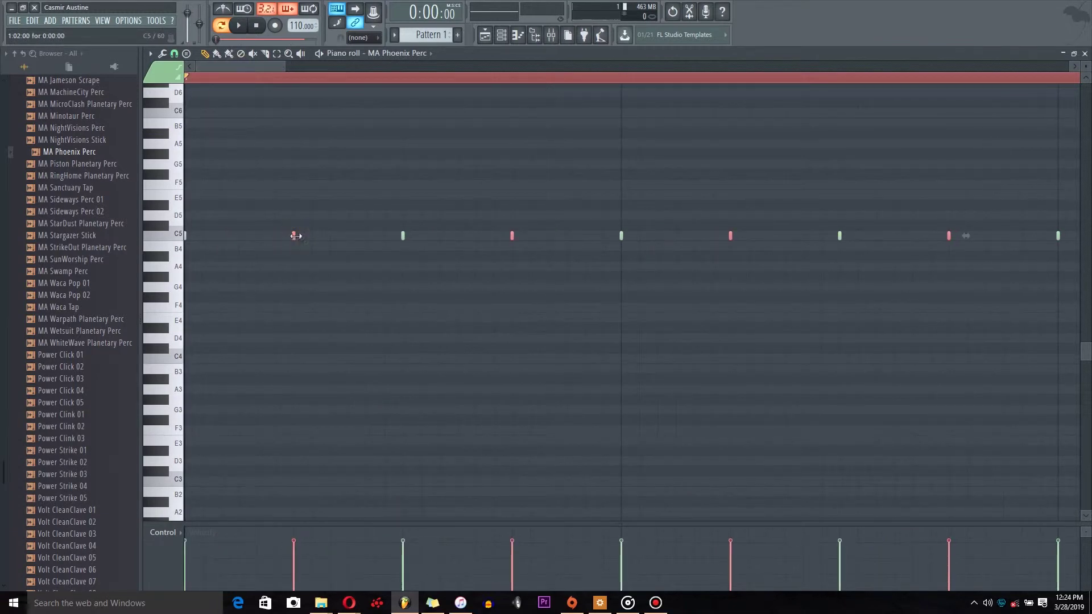
{"action": "scroll", "coordinate": [441, 86], "scroll_direction": "down", "scroll_amount": 5}
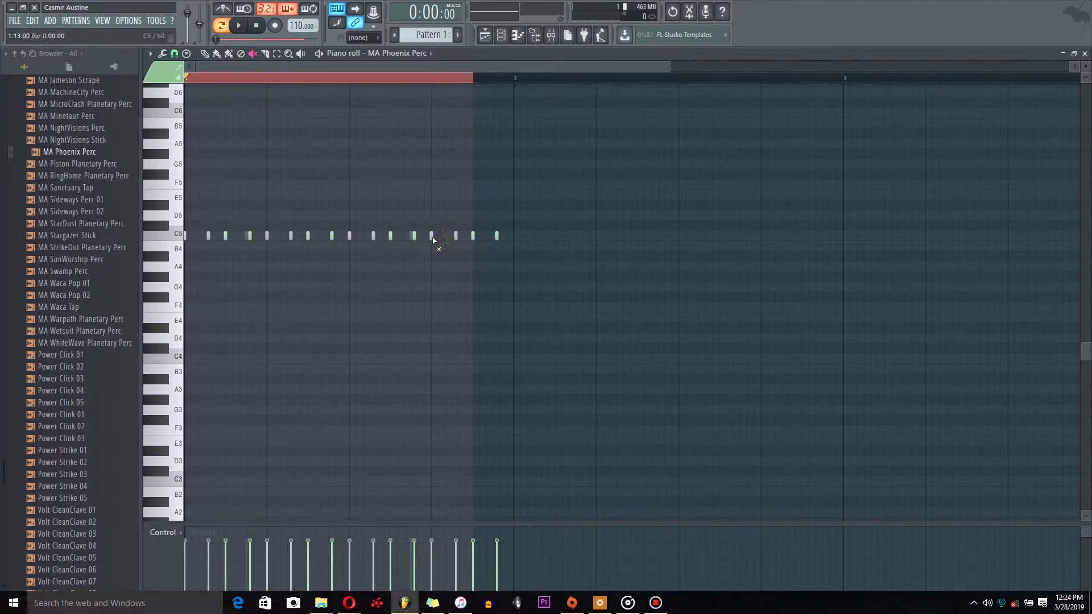
Play the edited percussion pattern, clear the piano roll's time selection and replay it with the channel rack in view
{"action": "key", "text": "space"}
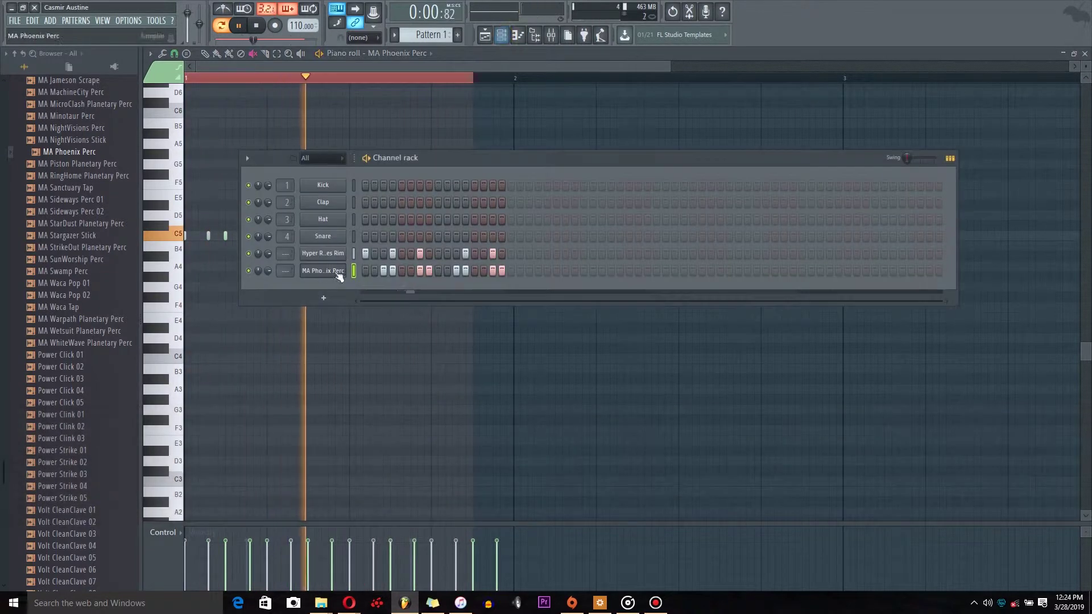
{"action": "key", "text": "space"}
{"action": "left_click", "coordinate": [377, 77]}
{"action": "key", "text": "space"}
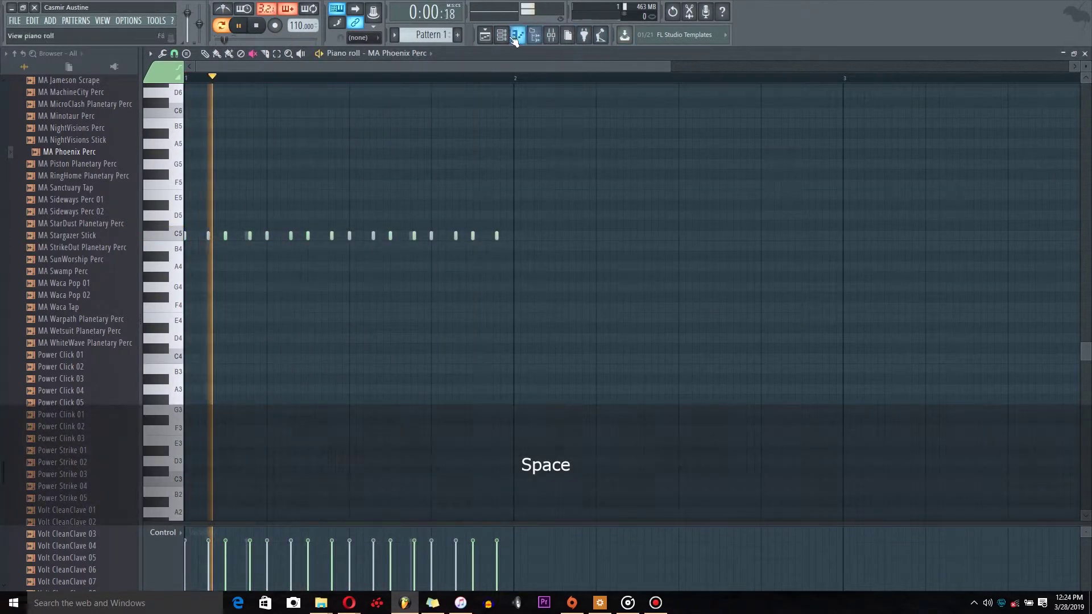
{"action": "left_click", "coordinate": [517, 34]}
Stop playback and audition Fracture Perc samples such as 21 and 08 in the Percussion folder
{"action": "scroll", "coordinate": [79, 242], "scroll_direction": "up", "scroll_amount": 15}
{"action": "key", "text": "space"}
{"action": "left_click", "coordinate": [62, 221]}
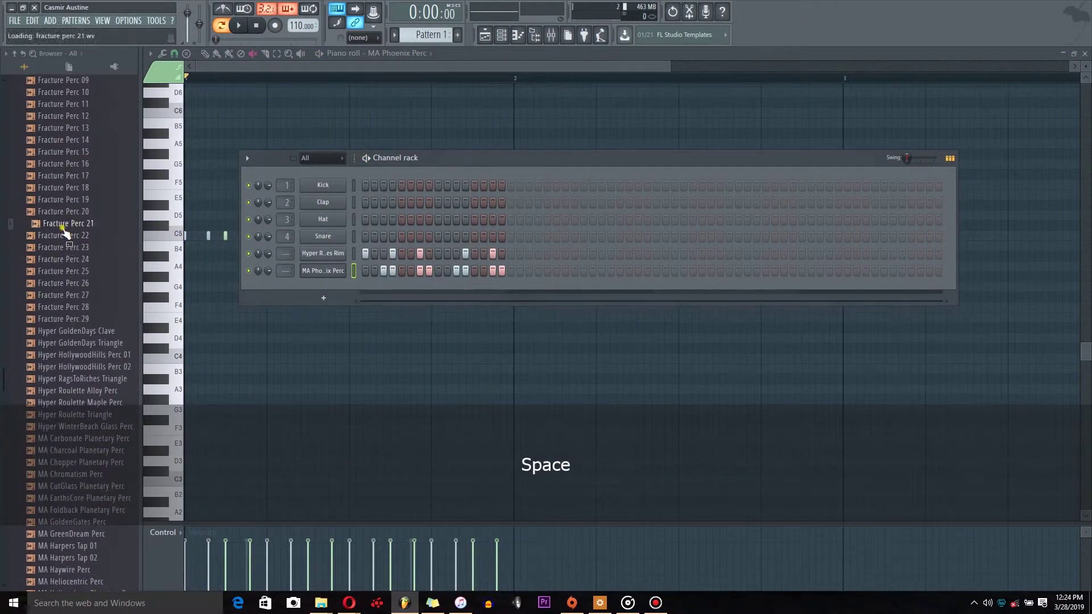
{"action": "scroll", "coordinate": [79, 292], "scroll_direction": "up", "scroll_amount": 6}
{"action": "left_click", "coordinate": [79, 292]}
{"action": "scroll", "coordinate": [78, 292], "scroll_direction": "up", "scroll_amount": 6}
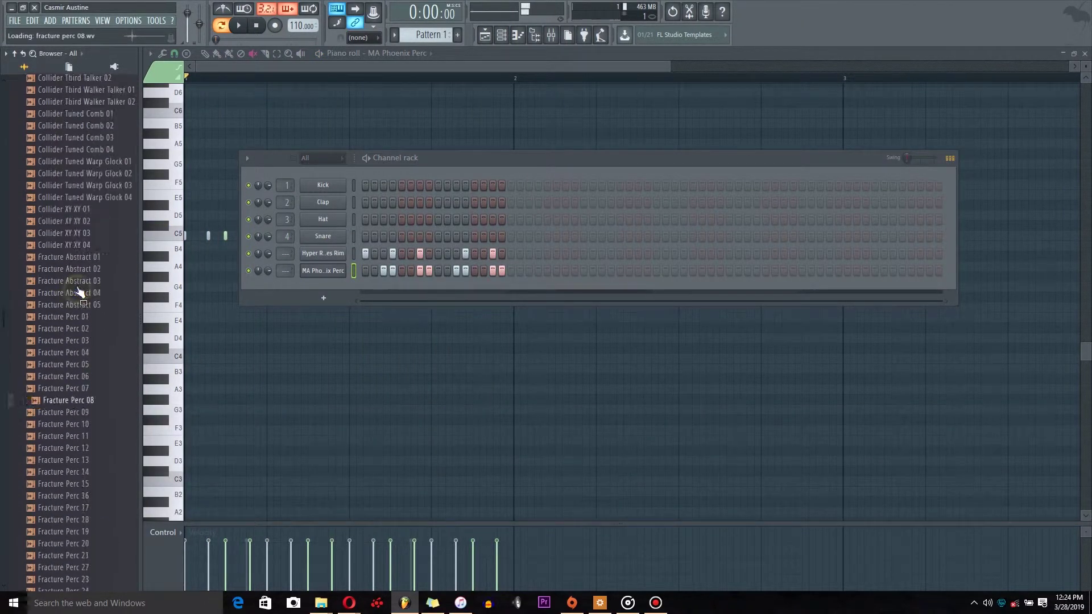
Audition Collider and Attack percussion samples, including Collider Reverso Rev 02 and Attack Timbale 02
{"action": "left_click", "coordinate": [87, 257]}
{"action": "left_click", "coordinate": [83, 178]}
{"action": "scroll", "coordinate": [81, 179], "scroll_direction": "up", "scroll_amount": 6}
{"action": "scroll", "coordinate": [80, 178], "scroll_direction": "up", "scroll_amount": 6}
{"action": "left_click", "coordinate": [80, 187]}
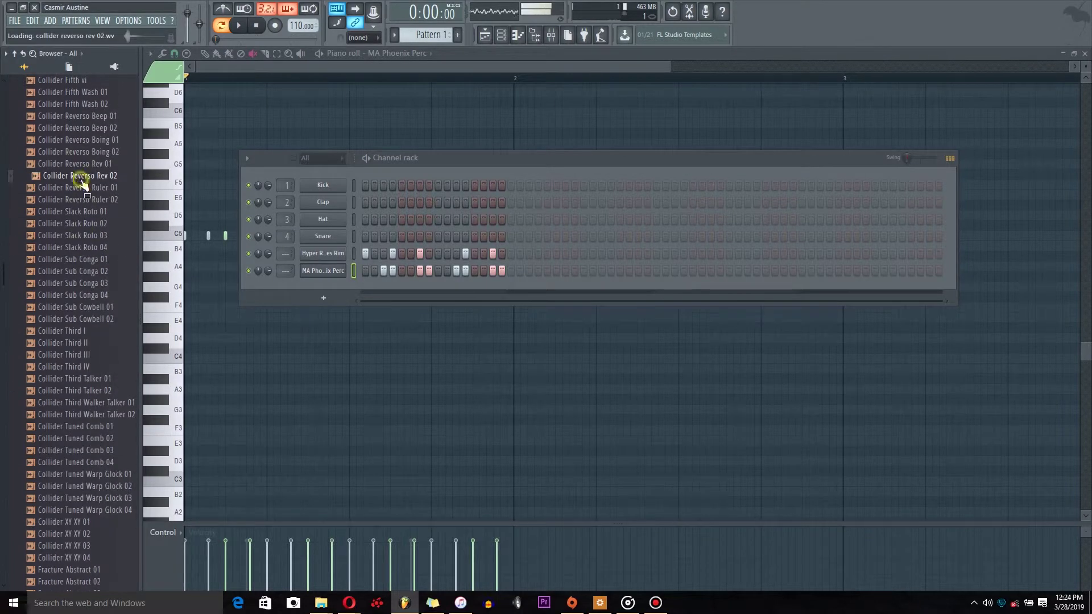
{"action": "scroll", "coordinate": [86, 165], "scroll_direction": "up", "scroll_amount": 4}
{"action": "left_click", "coordinate": [79, 140]}
{"action": "scroll", "coordinate": [74, 197], "scroll_direction": "up", "scroll_amount": 4}
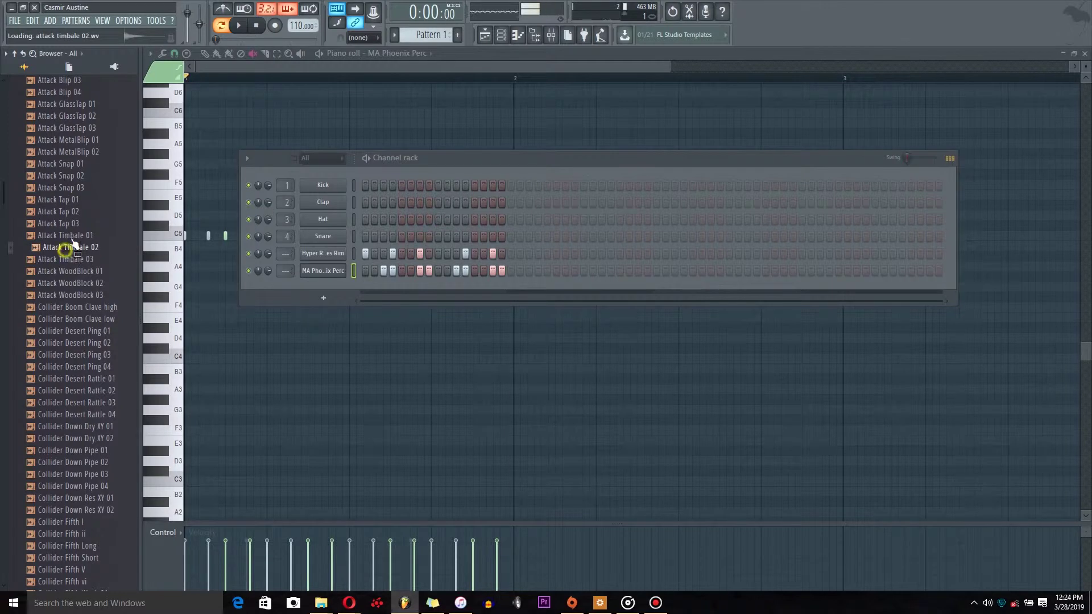
Leave the Percussion folder, preview Attack Snare 19 in Snares, and collapse the Drums (ModeAudio) pack
{"action": "scroll", "coordinate": [74, 245], "scroll_direction": "up", "scroll_amount": 10}
{"action": "left_click", "coordinate": [101, 378]}
{"action": "scroll", "coordinate": [91, 319], "scroll_direction": "down", "scroll_amount": 4}
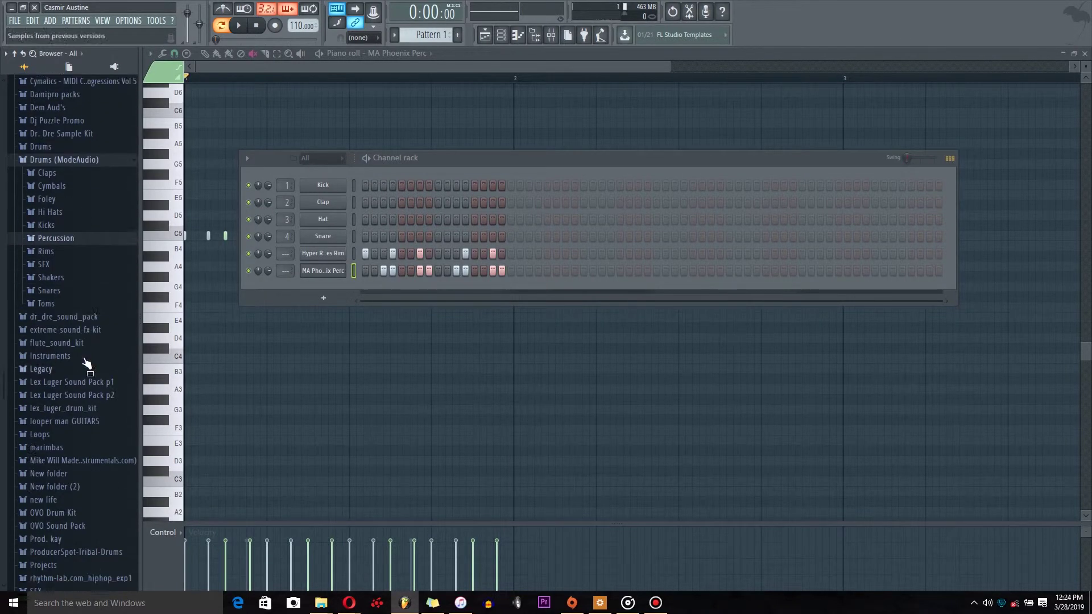
{"action": "left_click", "coordinate": [69, 291]}
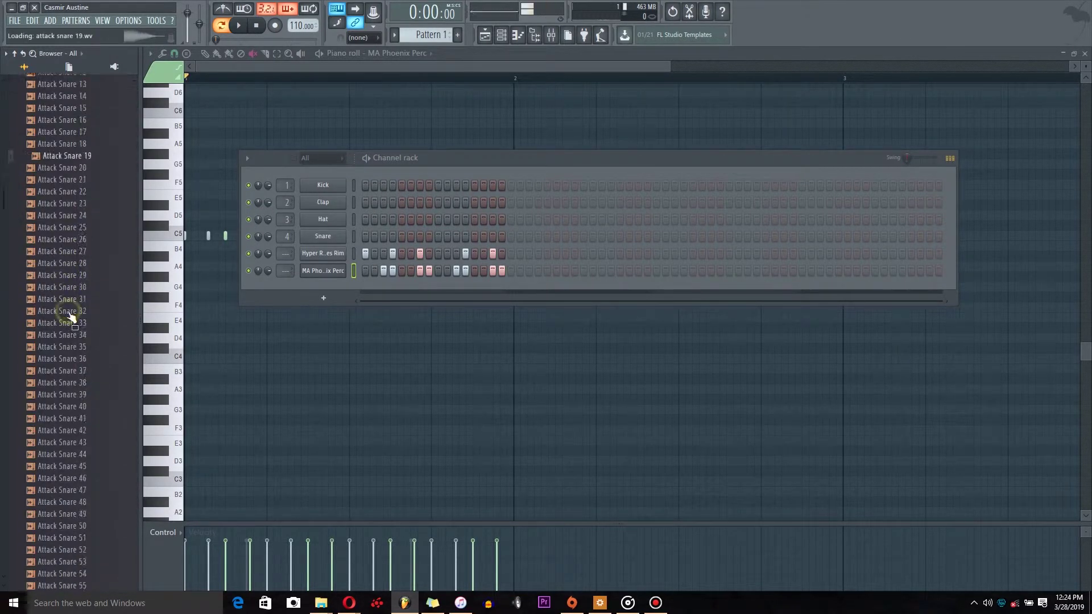
{"action": "scroll", "coordinate": [74, 312], "scroll_direction": "up", "scroll_amount": 8}
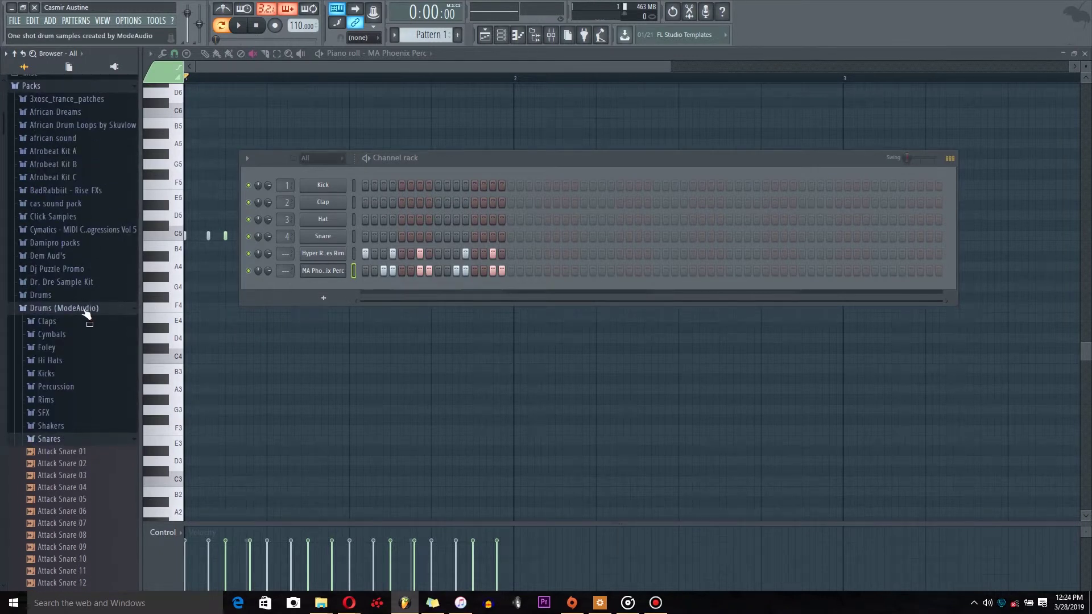
{"action": "left_click", "coordinate": [86, 310]}
Open the African Perc folder in the african sound pack's African Drums and preview All Percussion 3
{"action": "scroll", "coordinate": [80, 253], "scroll_direction": "up", "scroll_amount": 3}
{"action": "scroll", "coordinate": [79, 253], "scroll_direction": "up", "scroll_amount": 1}
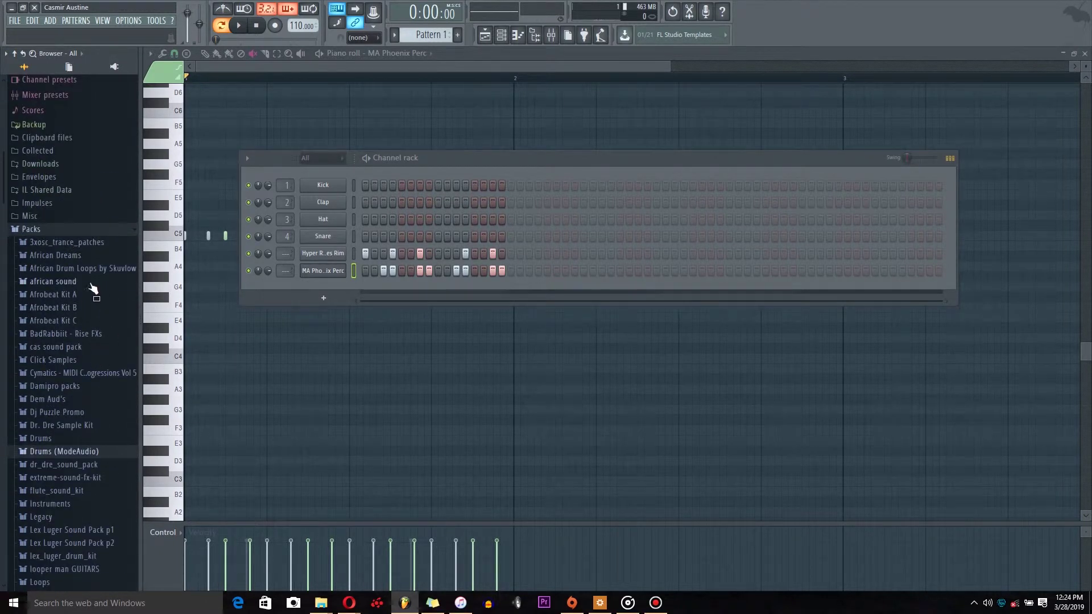
{"action": "left_click", "coordinate": [69, 282]}
{"action": "left_click", "coordinate": [95, 291]}
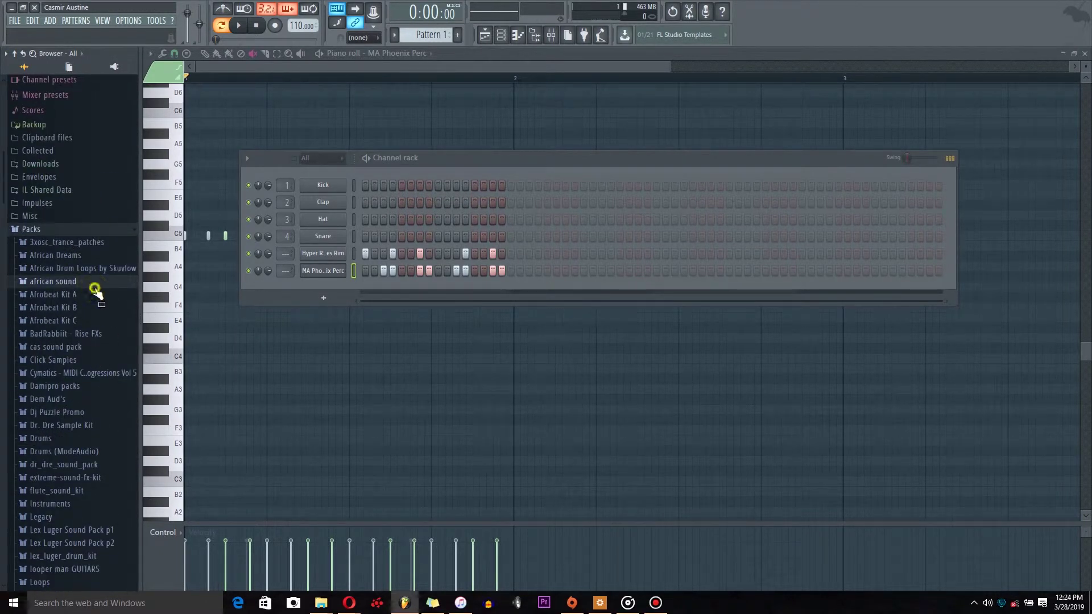
{"action": "left_click", "coordinate": [72, 95]}
{"action": "left_click", "coordinate": [79, 117]}
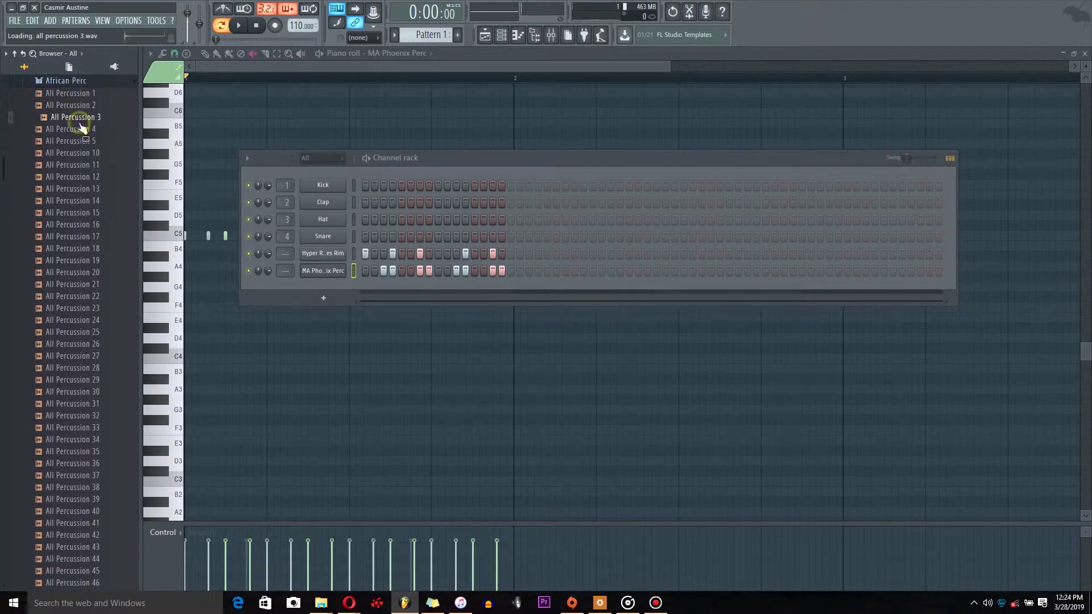
Replace the MA Phoenix Perc channel's sample with All Percussion 3, add a quick fade out, and play the pattern
{"action": "scroll", "coordinate": [85, 136], "scroll_direction": "up", "scroll_amount": 4}
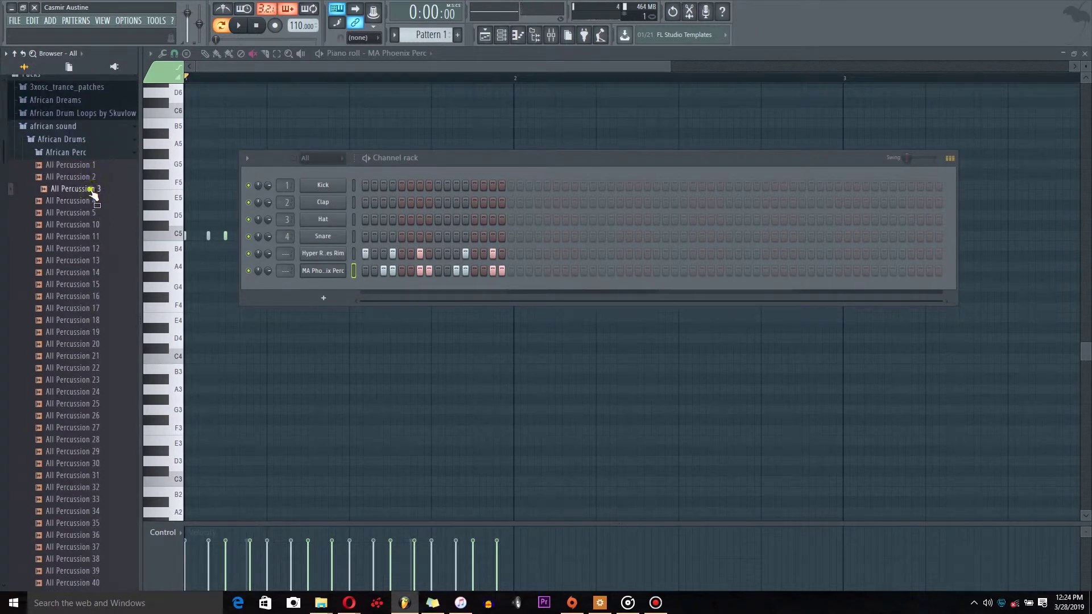
{"action": "left_click_drag", "start_coordinate": [320, 274], "coordinate": [318, 273]}
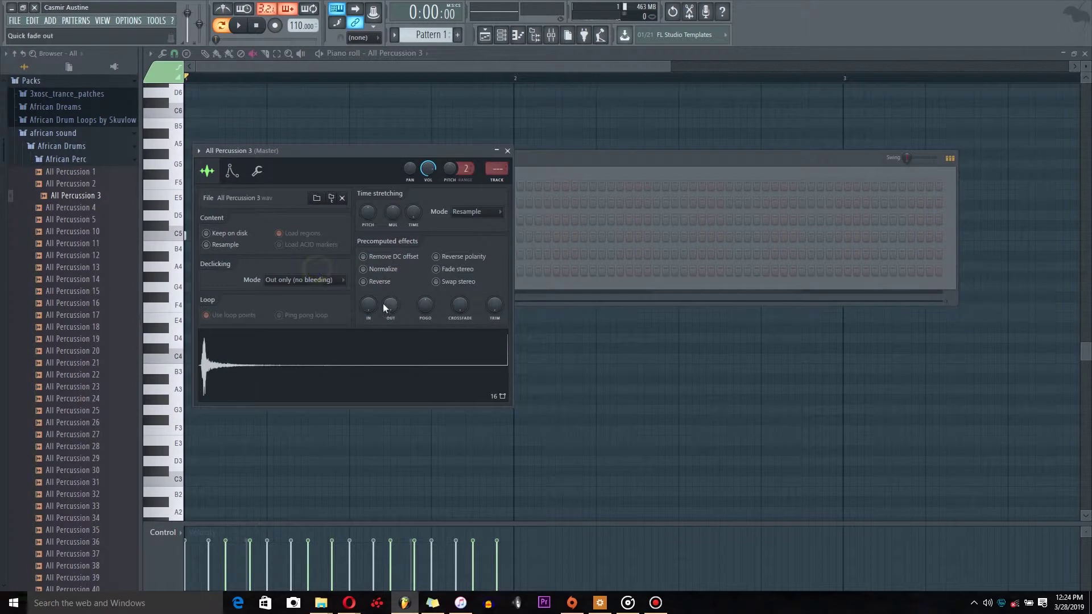
{"action": "left_click", "coordinate": [609, 162]}
{"action": "key", "text": "space"}
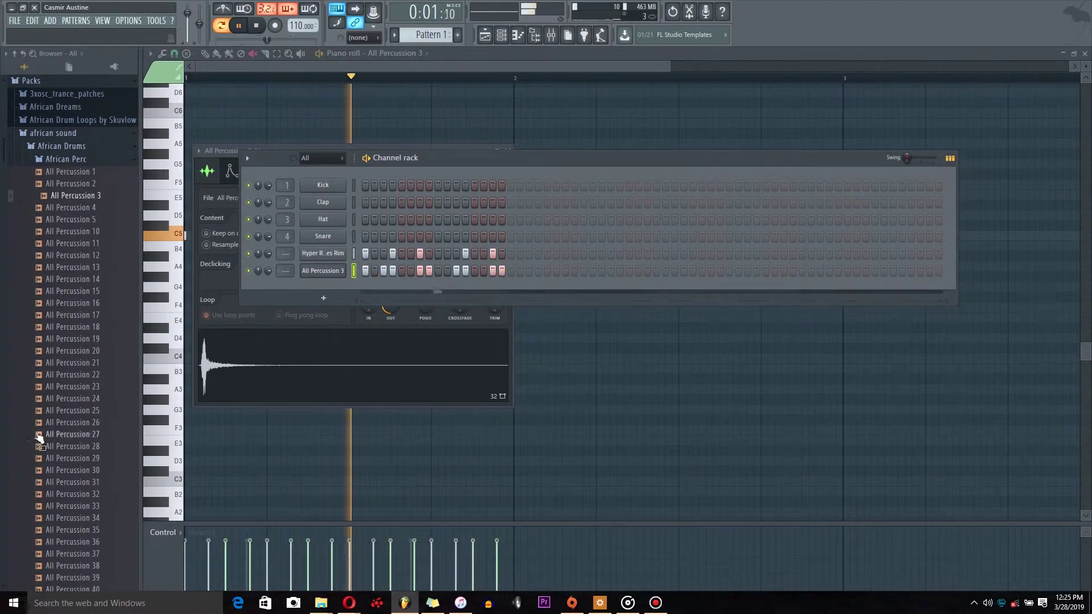
{"action": "scroll", "coordinate": [80, 383], "scroll_direction": "up", "scroll_amount": 4}
{"action": "scroll", "coordinate": [116, 352], "scroll_direction": "down", "scroll_amount": 2}
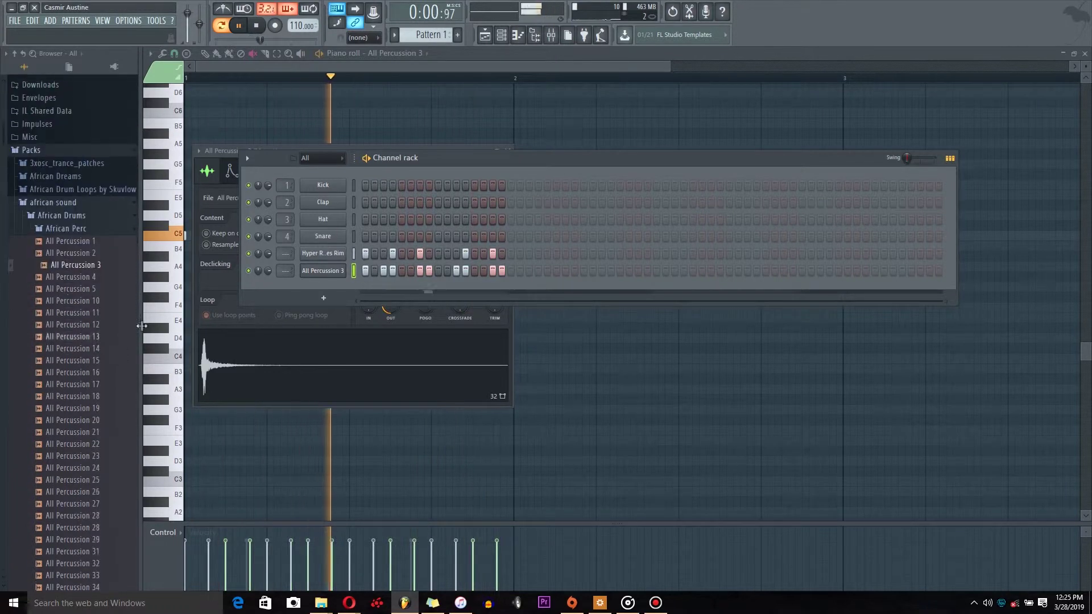
Place Pattern 1 four times on Track 1 of the playlist, covering bars 1 to 4, and play the song
{"action": "left_click", "coordinate": [499, 36]}
{"action": "key", "text": "space"}
{"action": "right_click", "coordinate": [252, 86]}
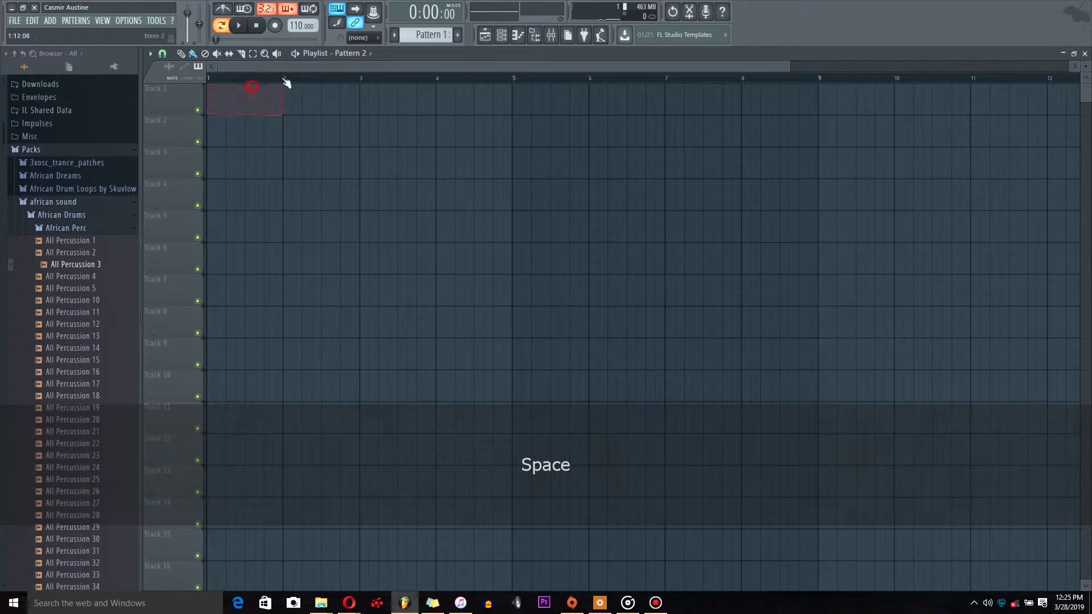
{"action": "left_click", "coordinate": [358, 74]}
{"action": "left_click", "coordinate": [331, 108]}
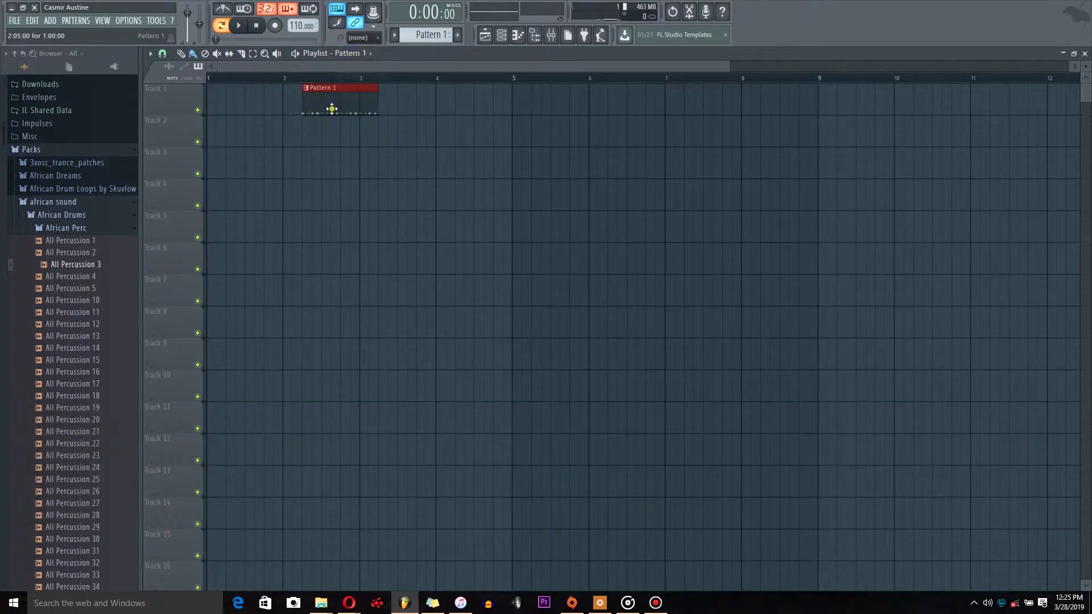
{"action": "key", "text": "space"}
{"action": "left_click_drag", "start_coordinate": [290, 115], "coordinate": [443, 112]}
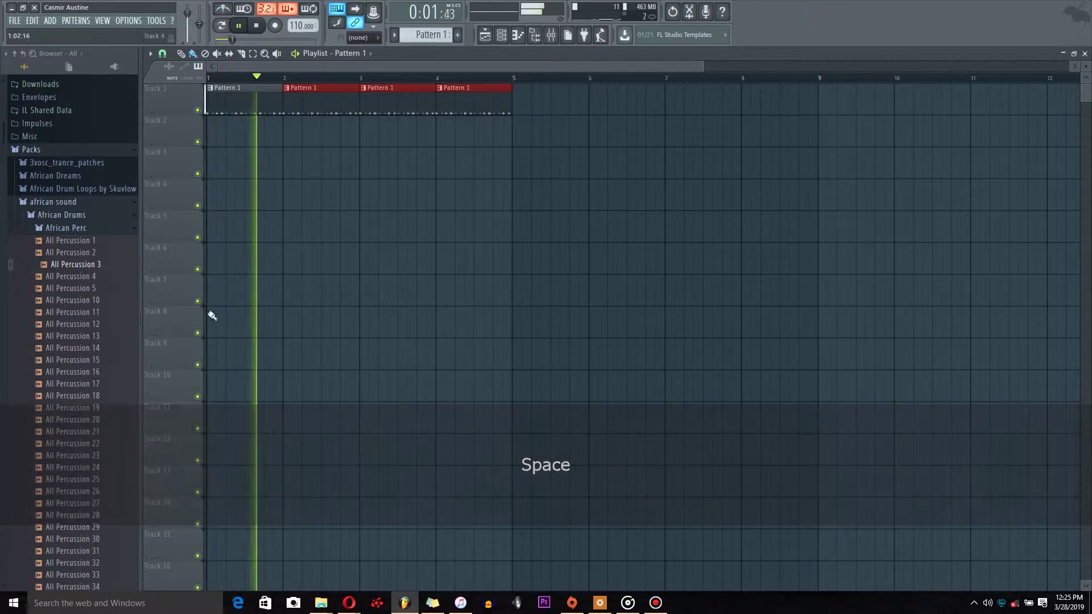
Stop playback and audition African Drums samples, from All Percussion 54 through Drumfest HP Whl 37
{"action": "scroll", "coordinate": [94, 310], "scroll_direction": "down", "scroll_amount": 8}
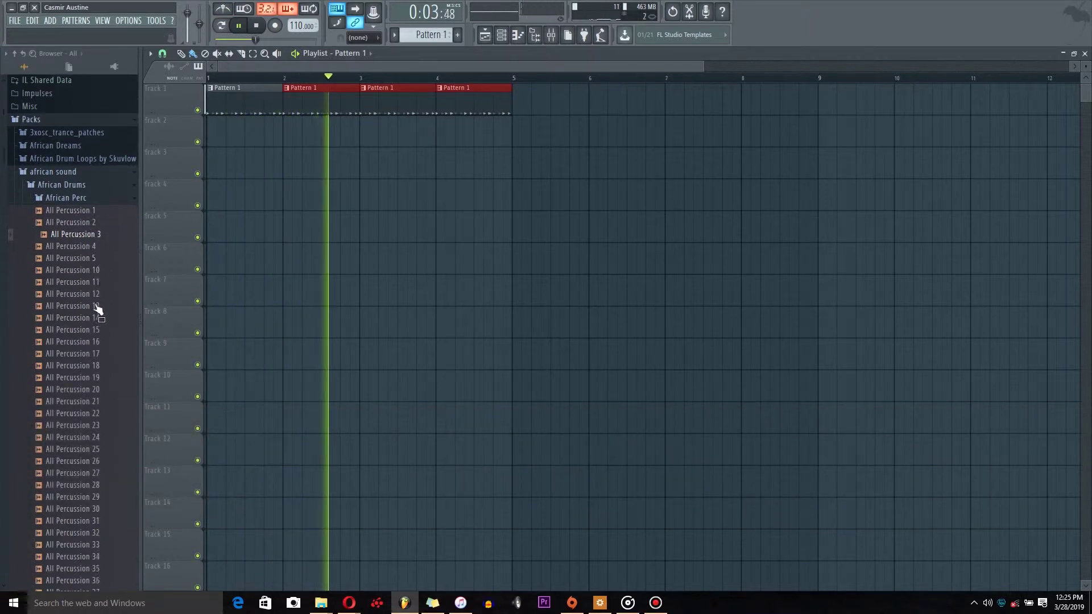
{"action": "key", "text": "space"}
{"action": "scroll", "coordinate": [68, 364], "scroll_direction": "down", "scroll_amount": 6}
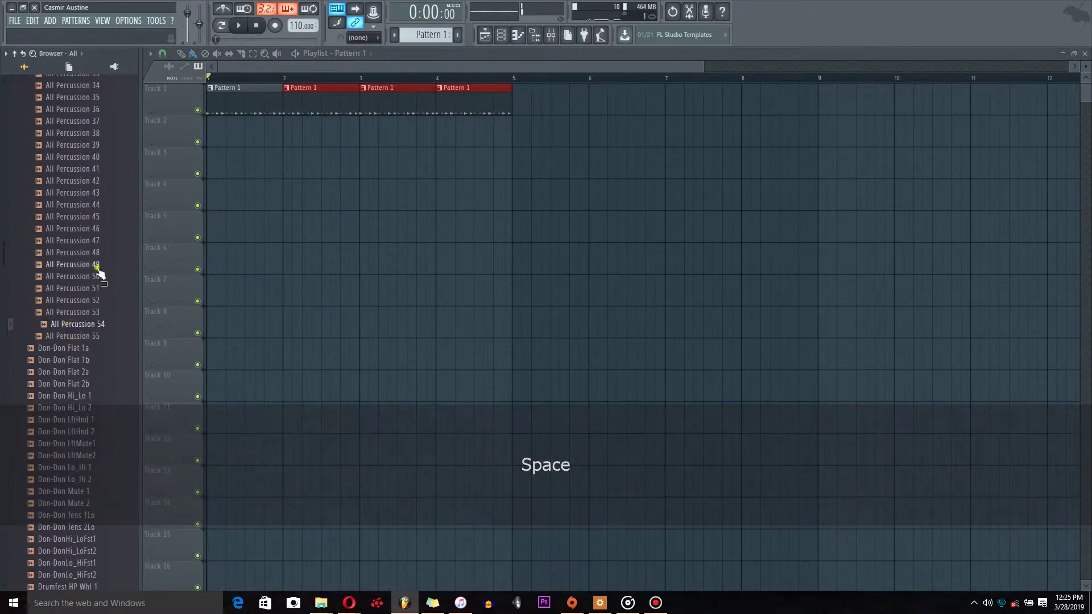
{"action": "left_click", "coordinate": [106, 207]}
{"action": "scroll", "coordinate": [105, 245], "scroll_direction": "down", "scroll_amount": 9}
{"action": "left_click", "coordinate": [79, 252]}
{"action": "left_click", "coordinate": [78, 302]}
{"action": "scroll", "coordinate": [78, 301], "scroll_direction": "down", "scroll_amount": 6}
{"action": "left_click", "coordinate": [79, 301]}
{"action": "scroll", "coordinate": [91, 282], "scroll_direction": "down", "scroll_amount": 6}
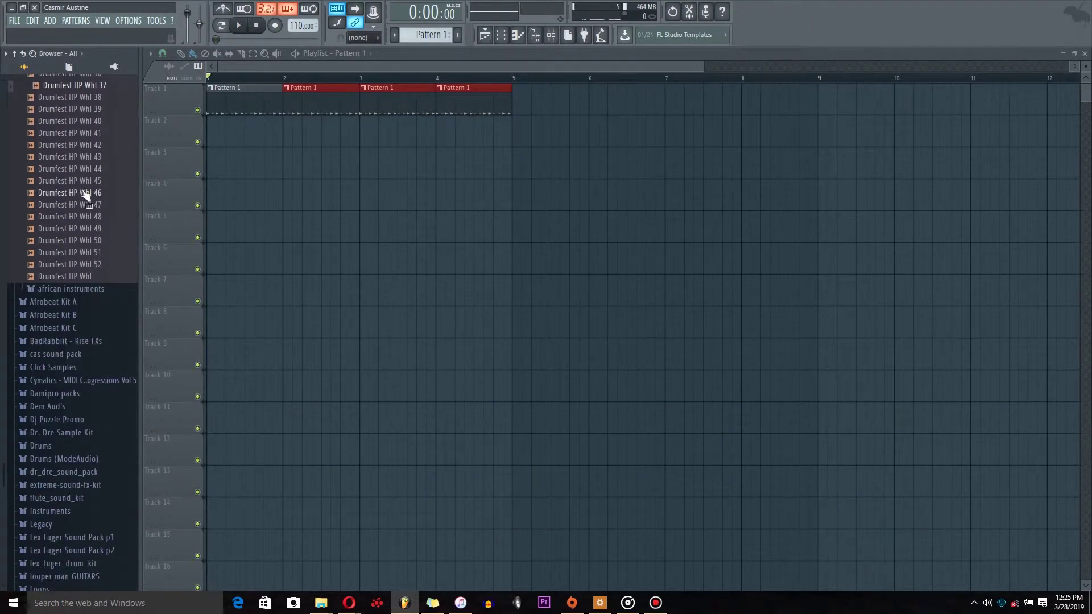
Open the african instruments folder and audition its festjo samples, including festjo 2 - 5 (6), while the song plays
{"action": "left_click", "coordinate": [66, 294]}
{"action": "left_click", "coordinate": [65, 262]}
{"action": "scroll", "coordinate": [71, 307], "scroll_direction": "up", "scroll_amount": 7}
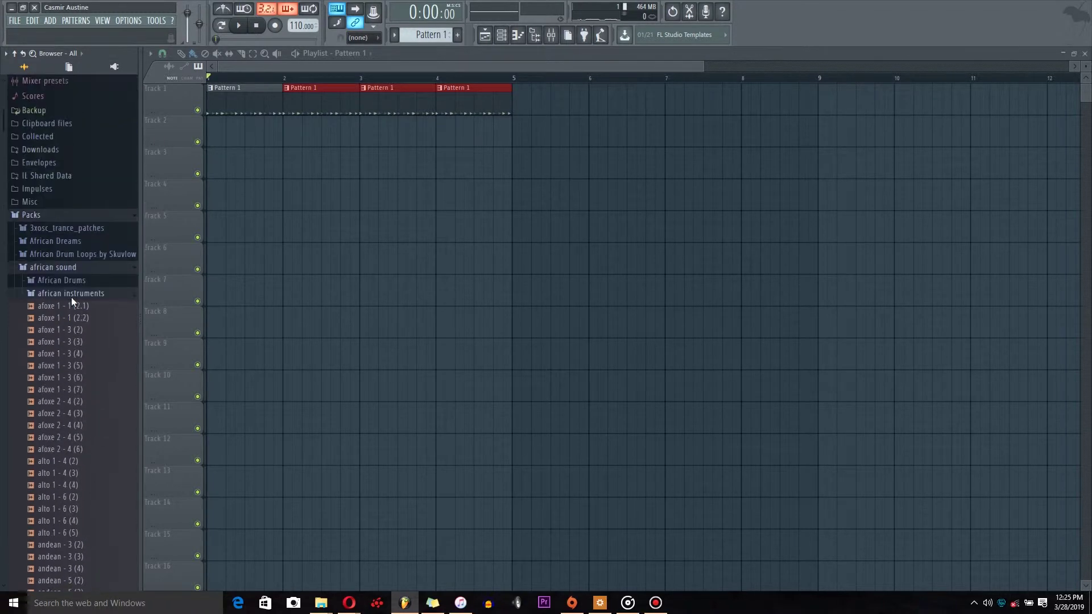
{"action": "scroll", "coordinate": [68, 372], "scroll_direction": "down", "scroll_amount": 12}
{"action": "key", "text": "space"}
{"action": "scroll", "coordinate": [66, 403], "scroll_direction": "down", "scroll_amount": 8}
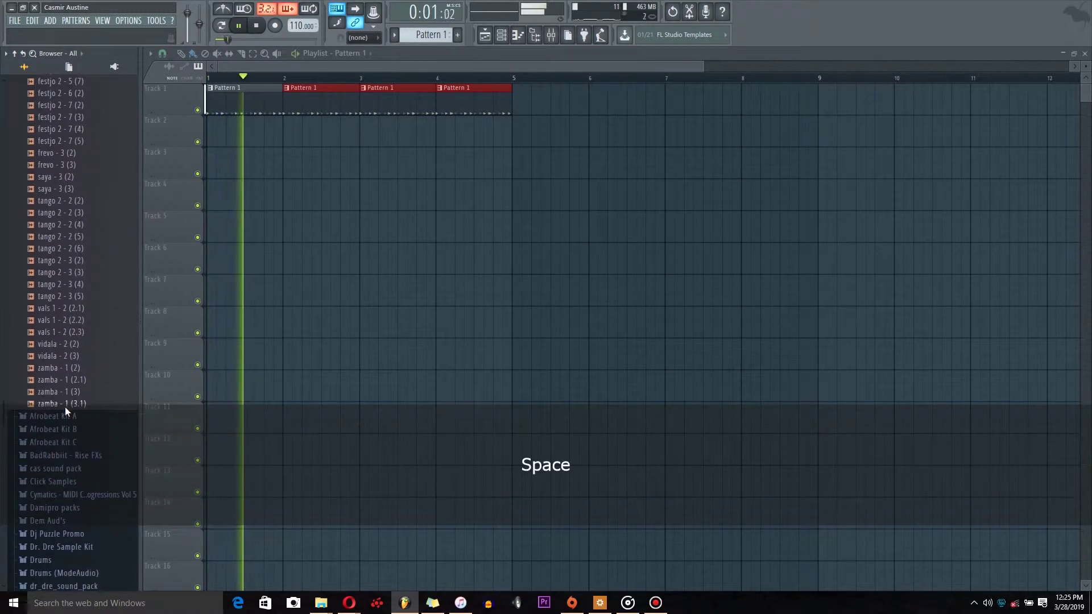
{"action": "scroll", "coordinate": [76, 262], "scroll_direction": "up", "scroll_amount": 4}
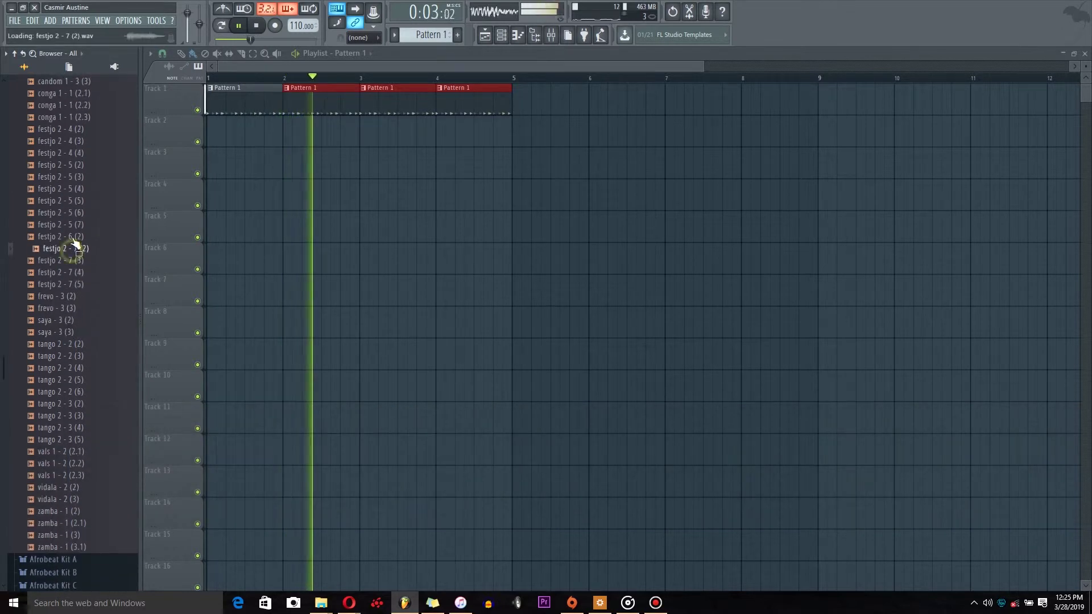
{"action": "left_click", "coordinate": [78, 224]}
{"action": "left_click", "coordinate": [80, 213]}
{"action": "left_click", "coordinate": [80, 214]}
{"action": "key", "text": "space"}
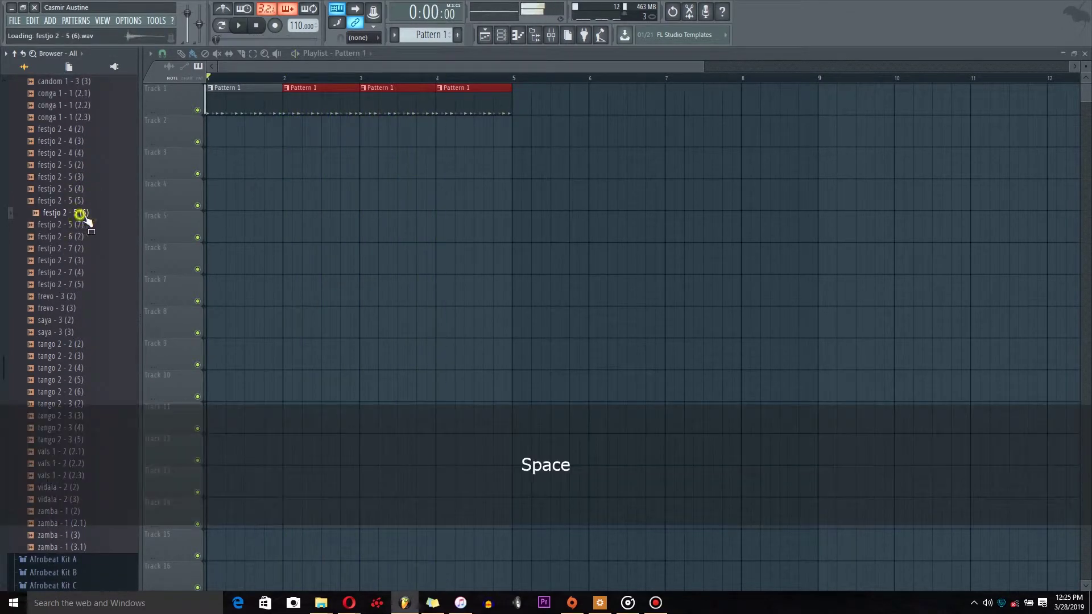
Place festjo 2 - 5 (6) on Track 2 near the end of bar 2 and again early in bar 3, and play the song
{"action": "left_click_drag", "start_coordinate": [349, 145], "coordinate": [351, 135]}
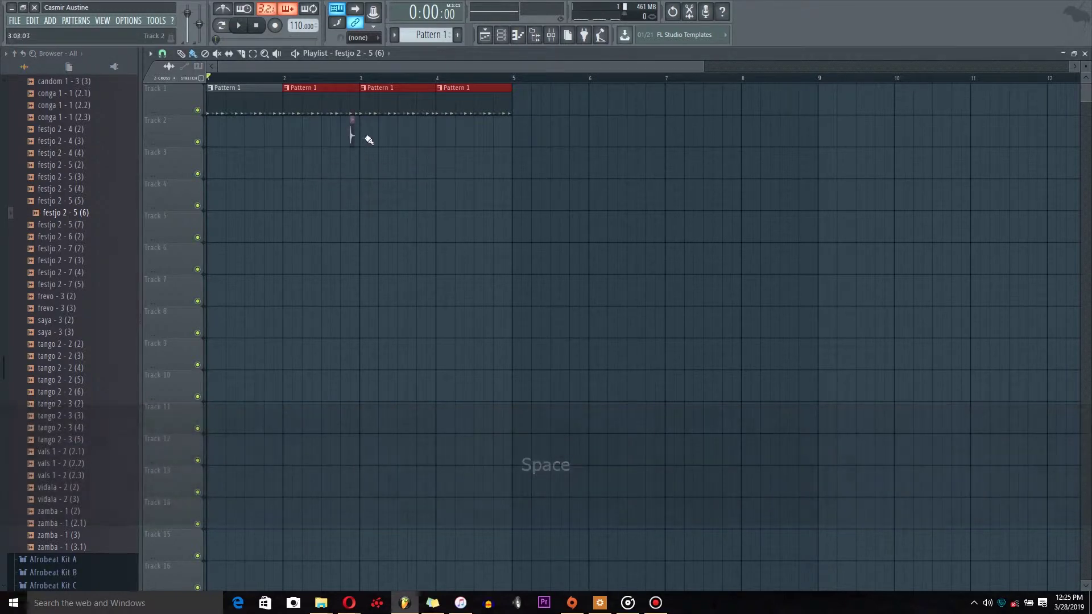
{"action": "left_click", "coordinate": [374, 144]}
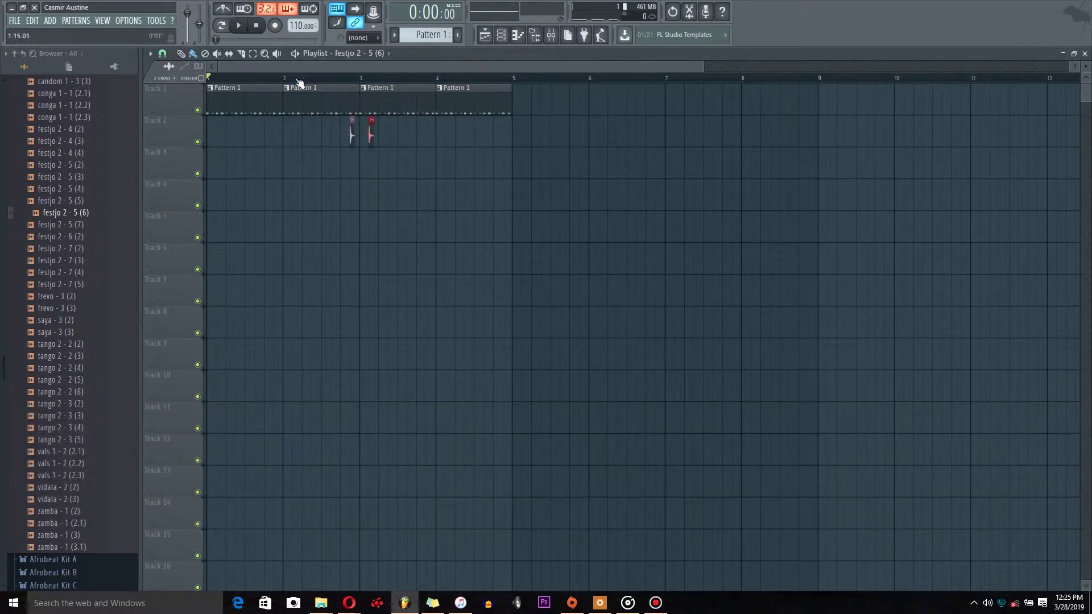
{"action": "key", "text": "space"}
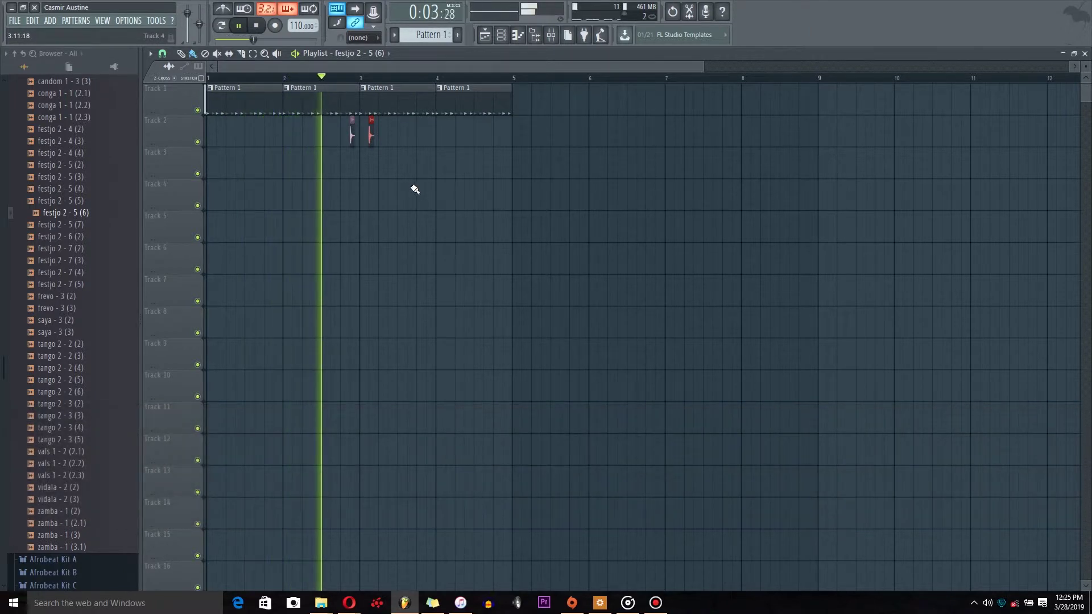
{"action": "key", "text": "space"}
Undo the accidental clip resize, move the first festjo clip to the last step before bar 3, and play from mid bar 2
{"action": "left_click", "coordinate": [314, 79]}
{"action": "scroll", "coordinate": [331, 82], "scroll_direction": "up", "scroll_amount": 3}
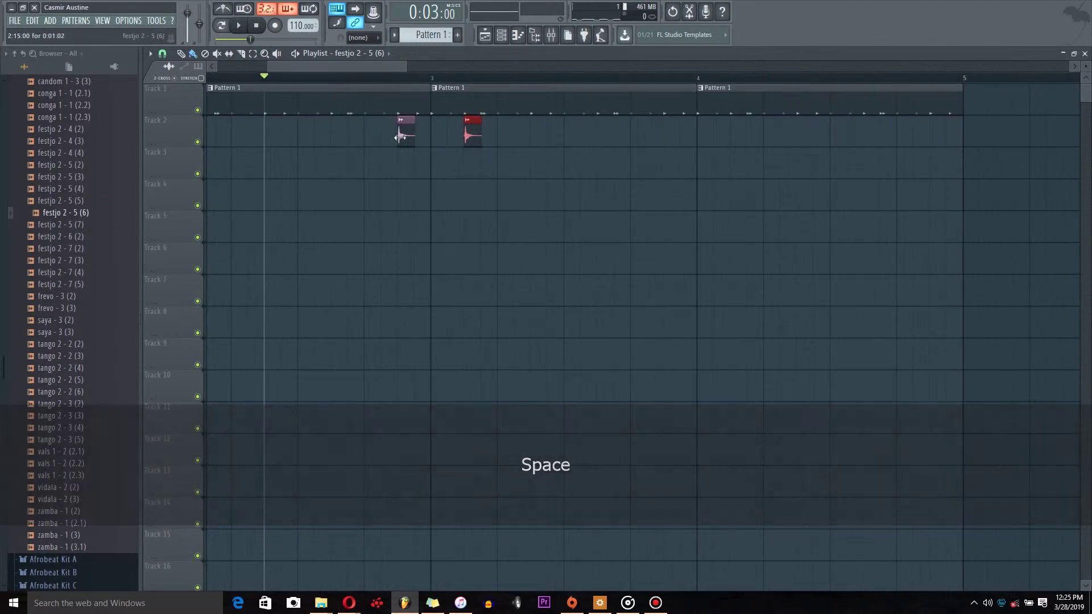
{"action": "key", "text": "ctrl"}
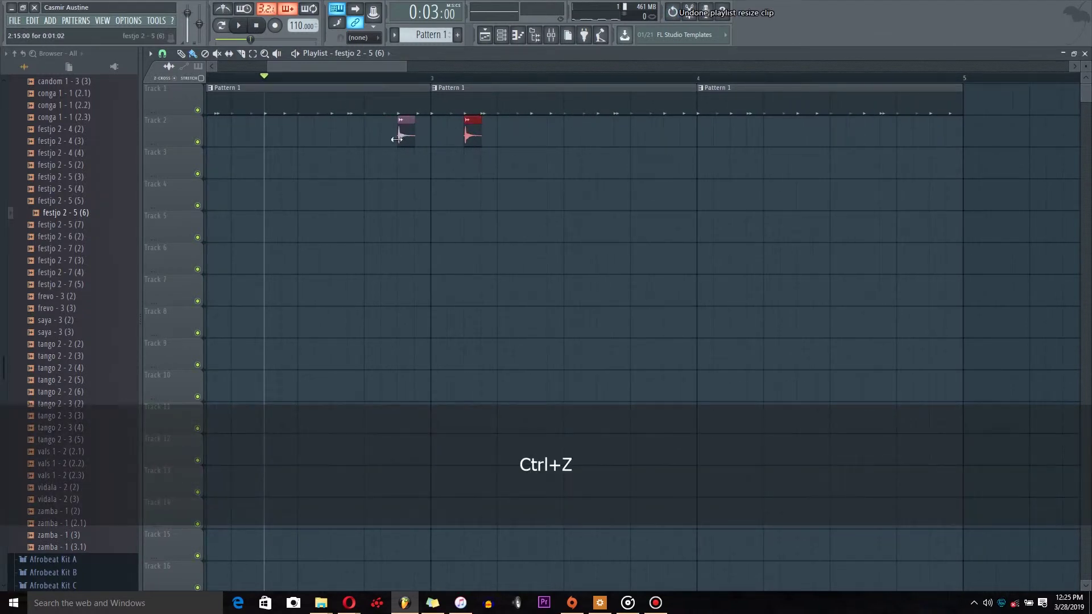
{"action": "key", "text": "space"}
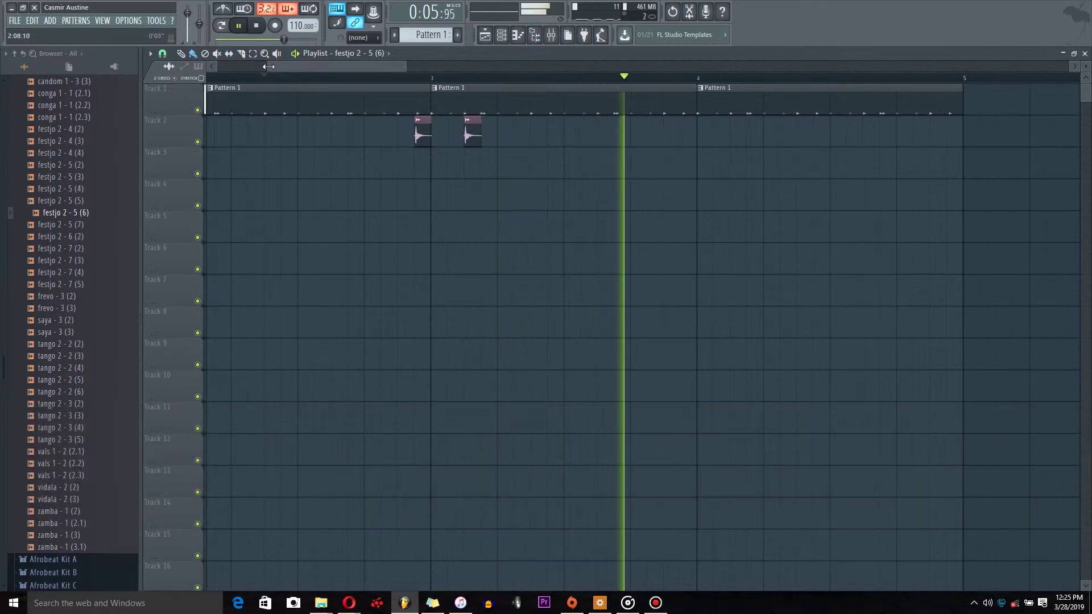
{"action": "scroll", "coordinate": [653, 215], "scroll_direction": "down", "scroll_amount": 2}
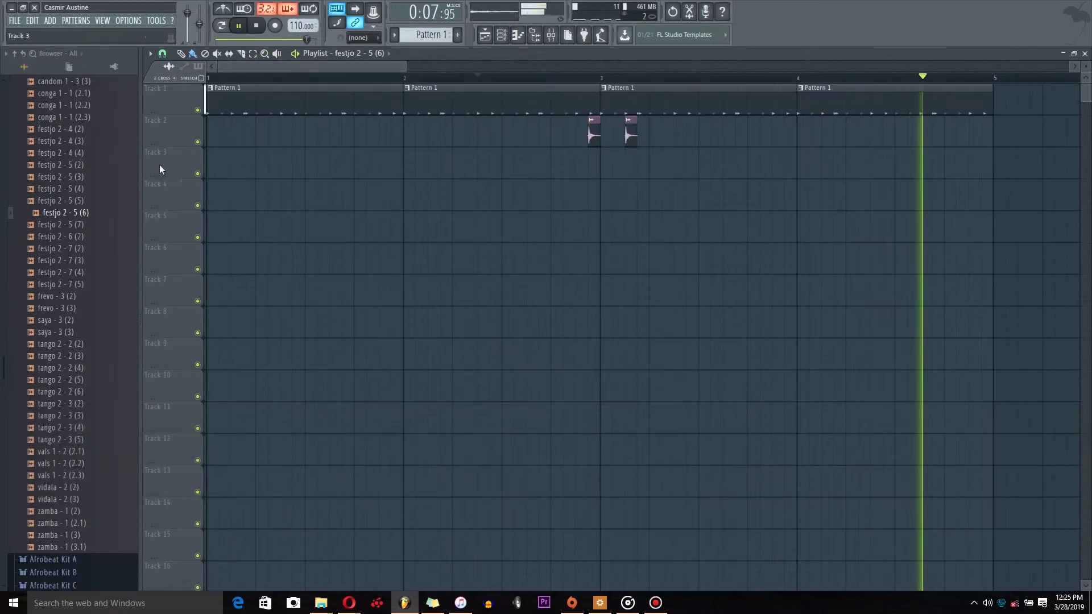
{"action": "scroll", "coordinate": [85, 262], "scroll_direction": "up", "scroll_amount": 4}
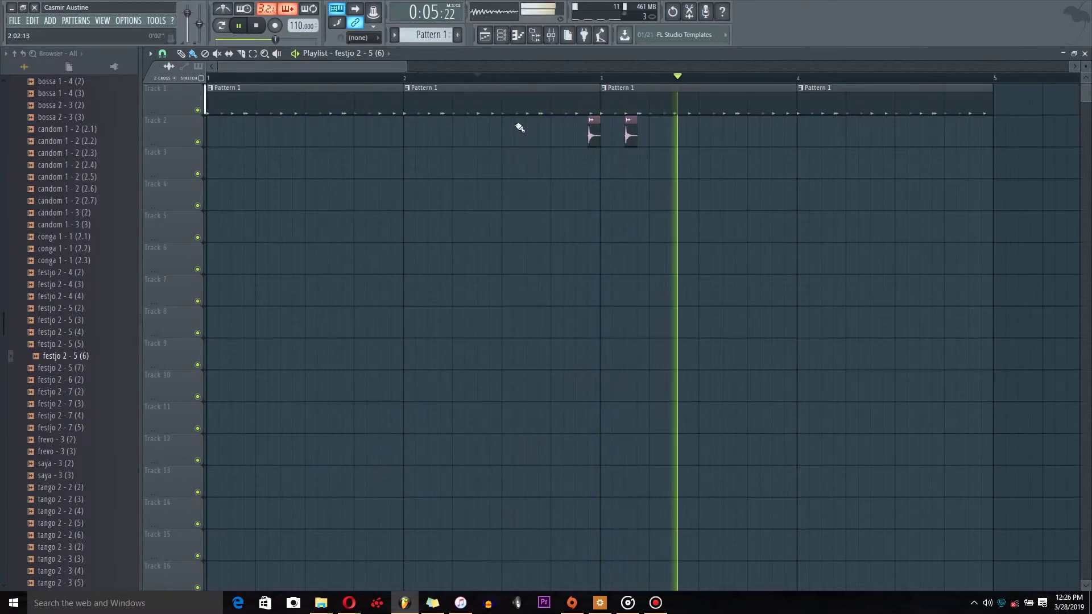
{"action": "key", "text": "space"}
Route the festjo 2 - 5 (6) channel to a free mixer track and load Fruity Reeverb 2 in slot 3, adjusting its wet level
{"action": "double_click", "coordinate": [591, 139]}
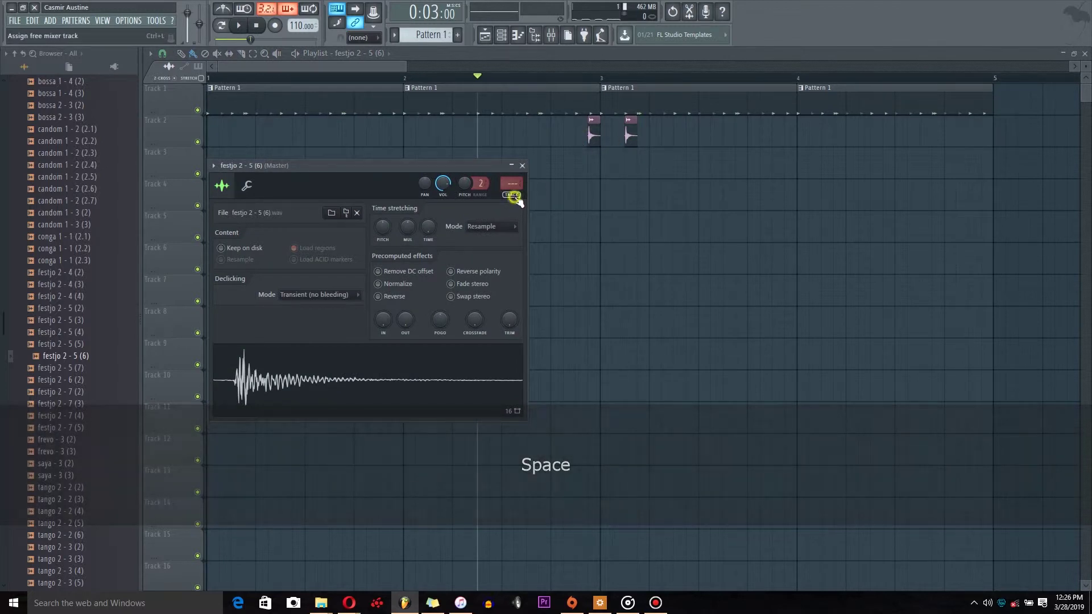
{"action": "left_click", "coordinate": [515, 197]}
{"action": "key", "text": "space"}
{"action": "left_click", "coordinate": [1018, 126]}
{"action": "mouse_move", "coordinate": [1018, 140]}
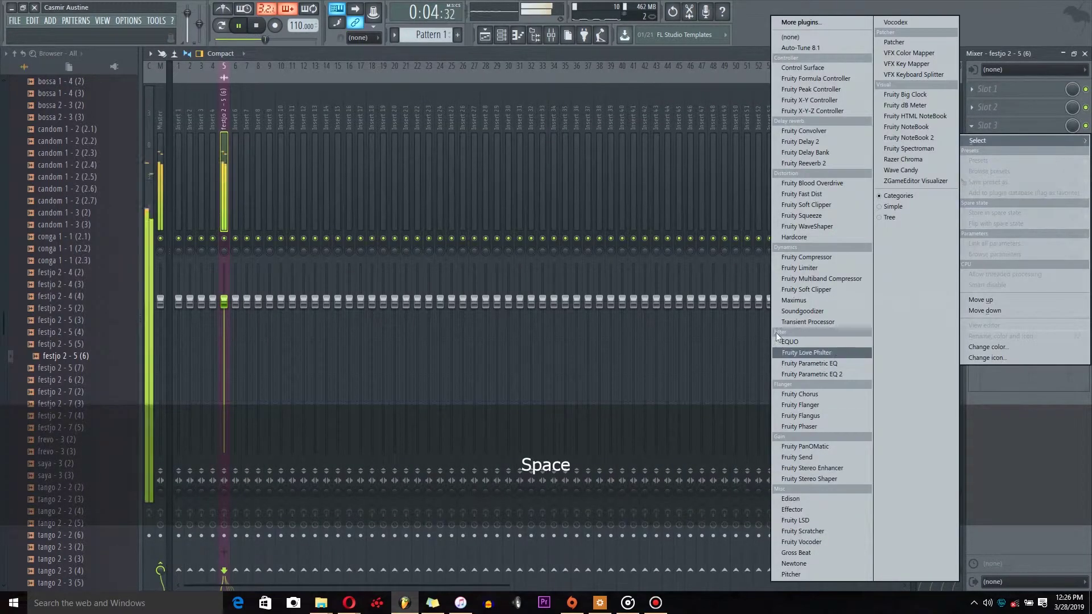
{"action": "left_click", "coordinate": [802, 163]}
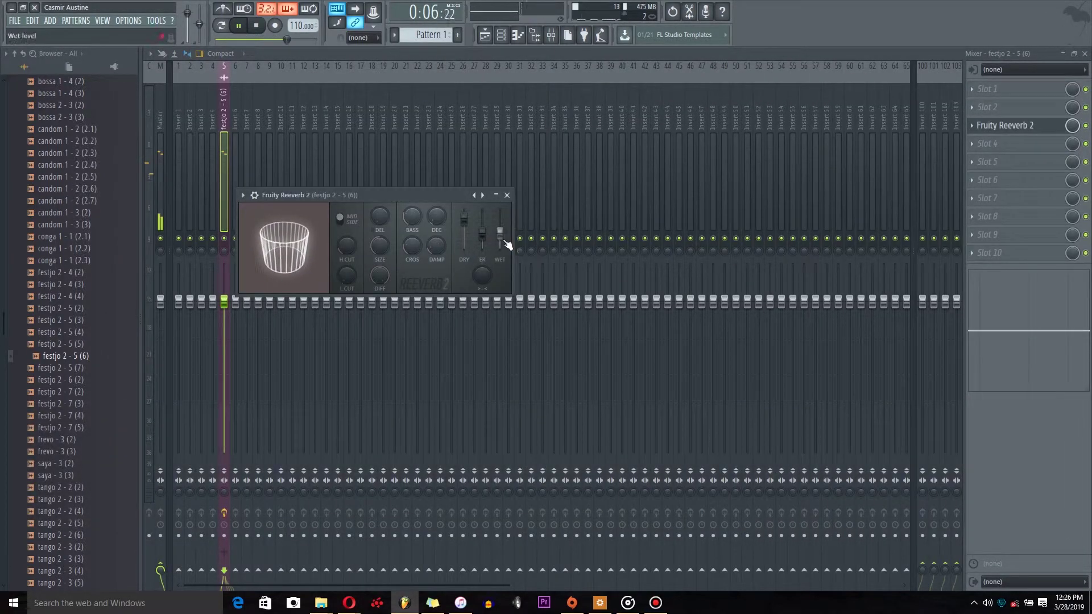
Lower the festjo mixer track's volume and reduce the Fruity Reeverb 2 mix level while the song plays
{"action": "key", "text": "space"}
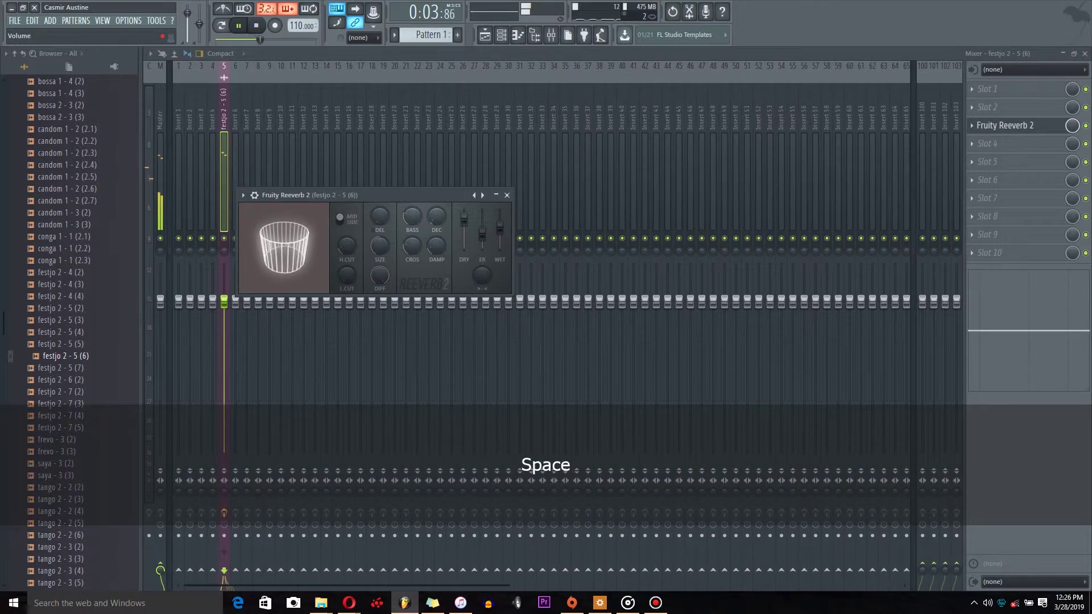
{"action": "left_click_drag", "start_coordinate": [224, 301], "coordinate": [241, 356]}
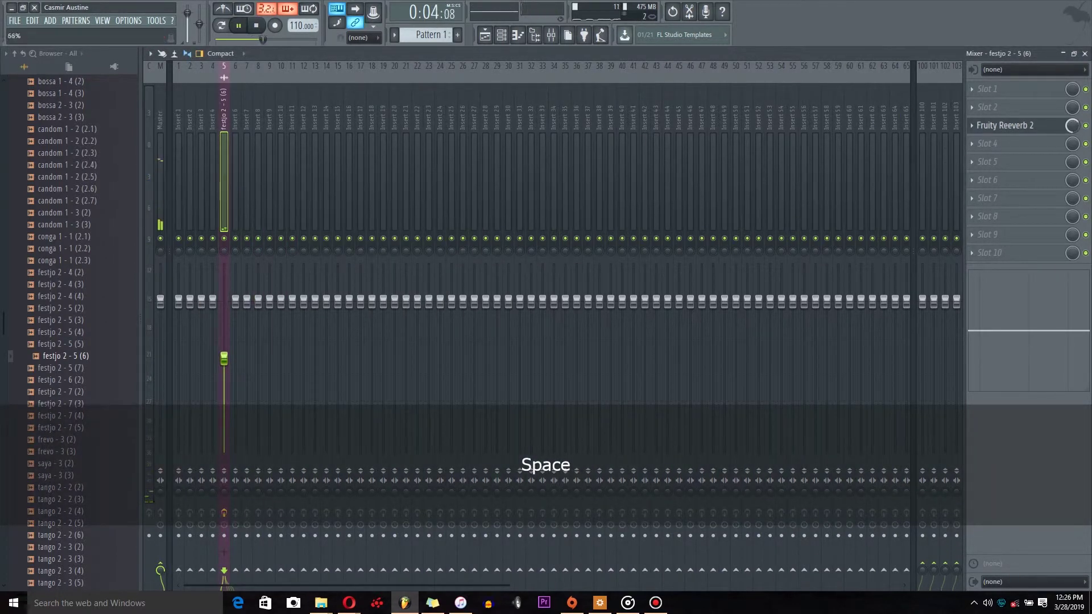
{"action": "key", "text": "space"}
{"action": "key", "text": "space"}
Add Fruity Delay Bank to slot 6 of the festjo mixer track and return to the playlist
{"action": "left_click", "coordinate": [1007, 180]}
{"action": "left_click", "coordinate": [825, 153]}
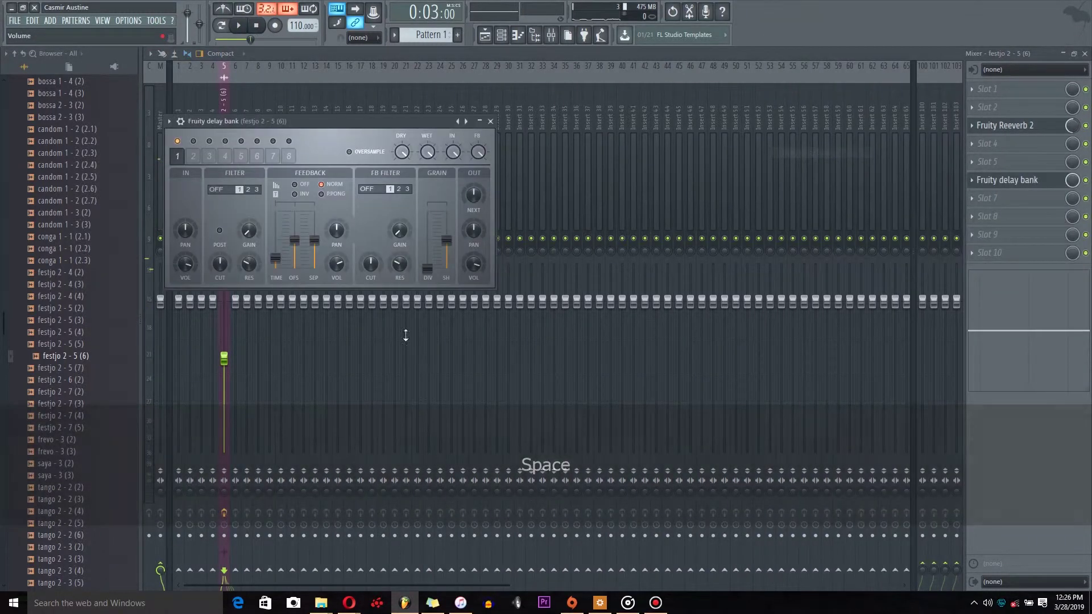
{"action": "left_click", "coordinate": [485, 36]}
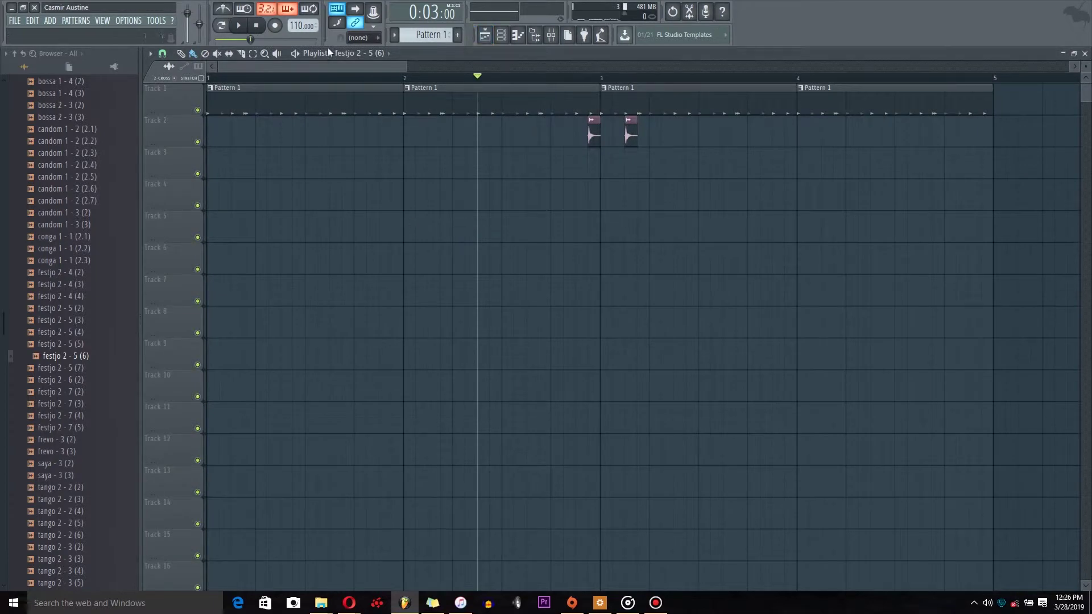
Mute the second festjo clip on Track 2, early in bar 3, and play the section from mid bar 2
{"action": "left_click", "coordinate": [620, 137]}
{"action": "key", "text": "space"}
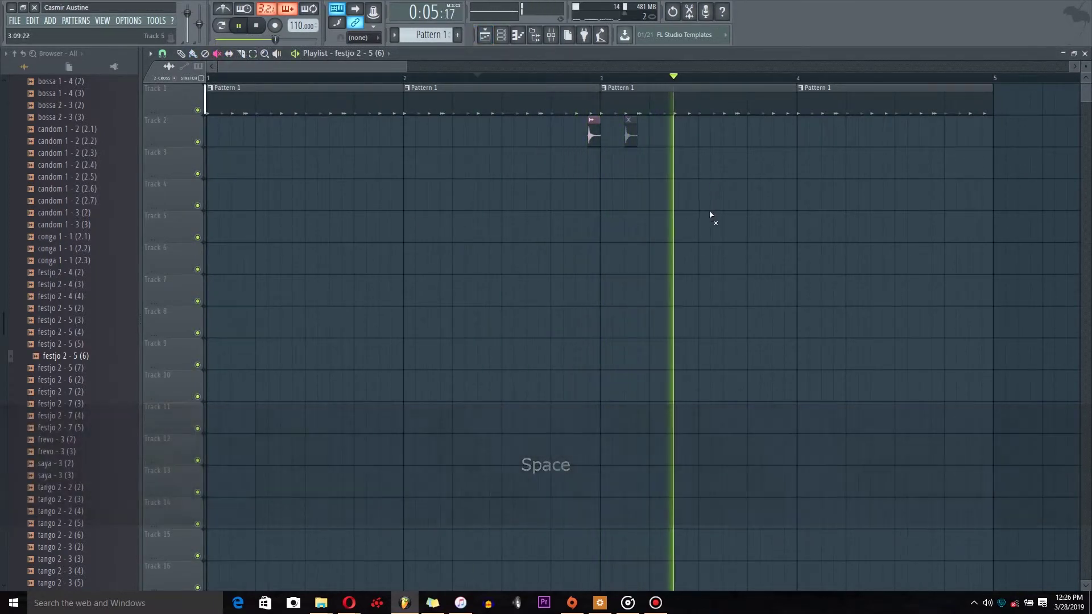
{"action": "key", "text": "space"}
{"action": "scroll", "coordinate": [402, 127], "scroll_direction": "down", "scroll_amount": 4}
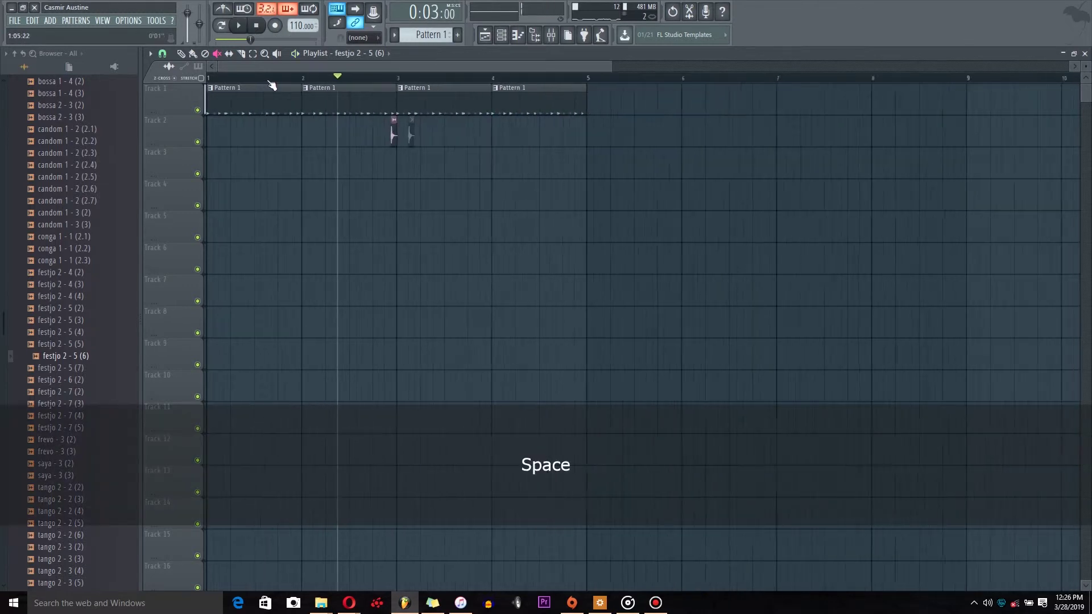
Audition more african instruments samples, including tango 2 - 2 (5) and festjo 2 - 7 (5)
{"action": "left_click", "coordinate": [71, 239]}
{"action": "scroll", "coordinate": [79, 196], "scroll_direction": "up", "scroll_amount": 6}
{"action": "left_click", "coordinate": [78, 191]}
{"action": "left_click", "coordinate": [68, 68]}
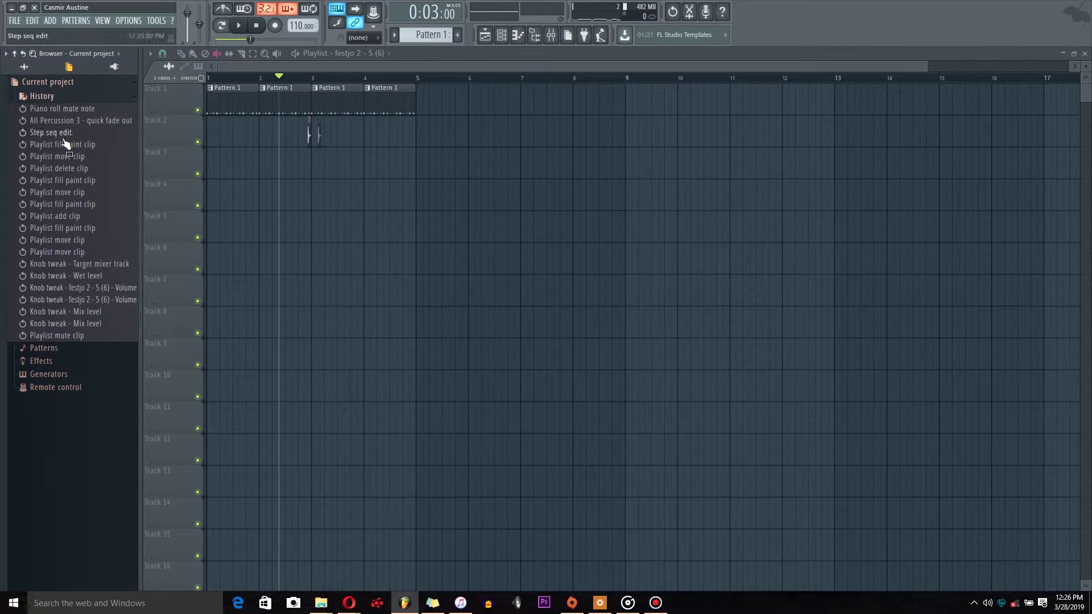
{"action": "left_click", "coordinate": [35, 66]}
{"action": "scroll", "coordinate": [59, 138], "scroll_direction": "down", "scroll_amount": 6}
{"action": "left_click", "coordinate": [57, 140]}
{"action": "scroll", "coordinate": [64, 250], "scroll_direction": "down", "scroll_amount": 6}
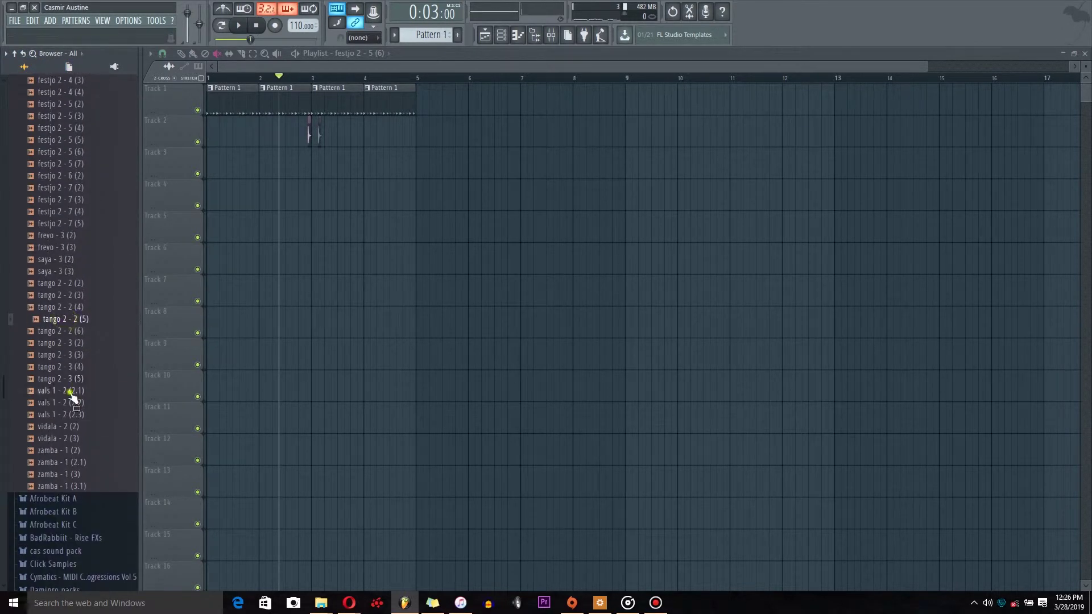
{"action": "scroll", "coordinate": [46, 227], "scroll_direction": "up", "scroll_amount": 20}
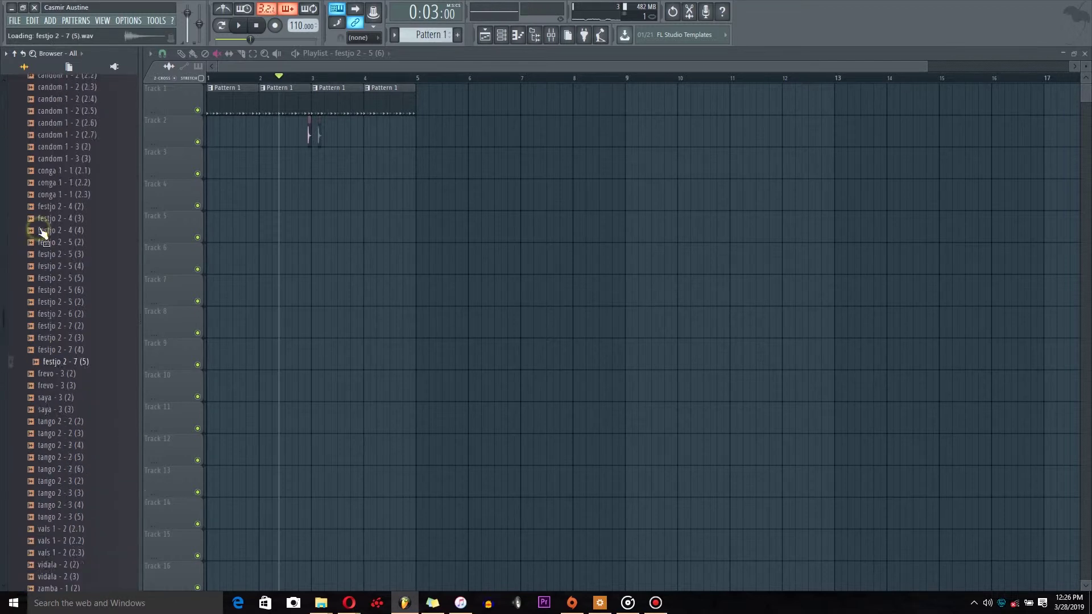
{"action": "scroll", "coordinate": [54, 170], "scroll_direction": "up", "scroll_amount": 1}
Reopen the African Drums folder and place Drumfest HP Whl 52 on Track 3 at the end of bar 4
{"action": "left_click", "coordinate": [67, 235]}
{"action": "left_click", "coordinate": [71, 223]}
{"action": "left_click", "coordinate": [78, 263]}
{"action": "scroll", "coordinate": [79, 261], "scroll_direction": "down", "scroll_amount": 2}
{"action": "scroll", "coordinate": [79, 264], "scroll_direction": "down", "scroll_amount": 16}
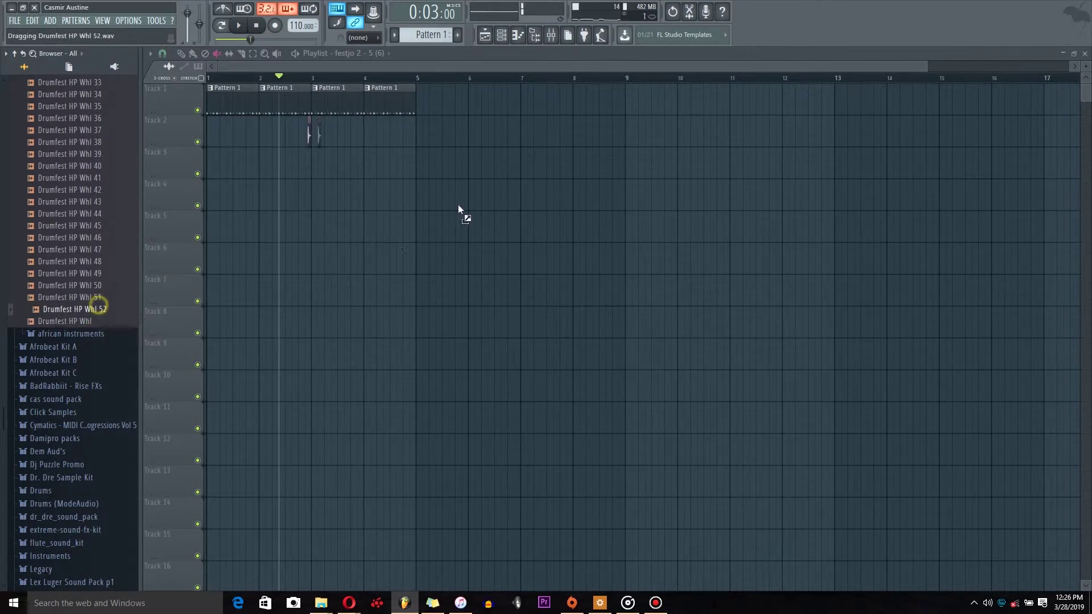
{"action": "left_click_drag", "start_coordinate": [408, 170], "coordinate": [420, 171]}
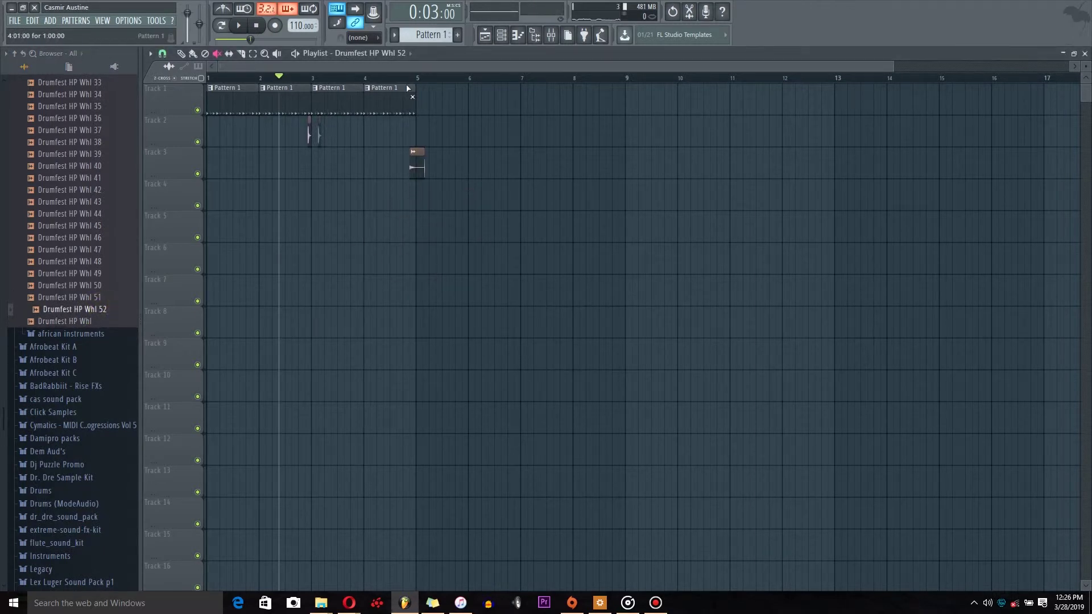
Shorten the Drumfest HP Whl 52 clip on Track 3 so it ends before bar 5, and play the song
{"action": "scroll", "coordinate": [410, 84], "scroll_direction": "up", "scroll_amount": 4}
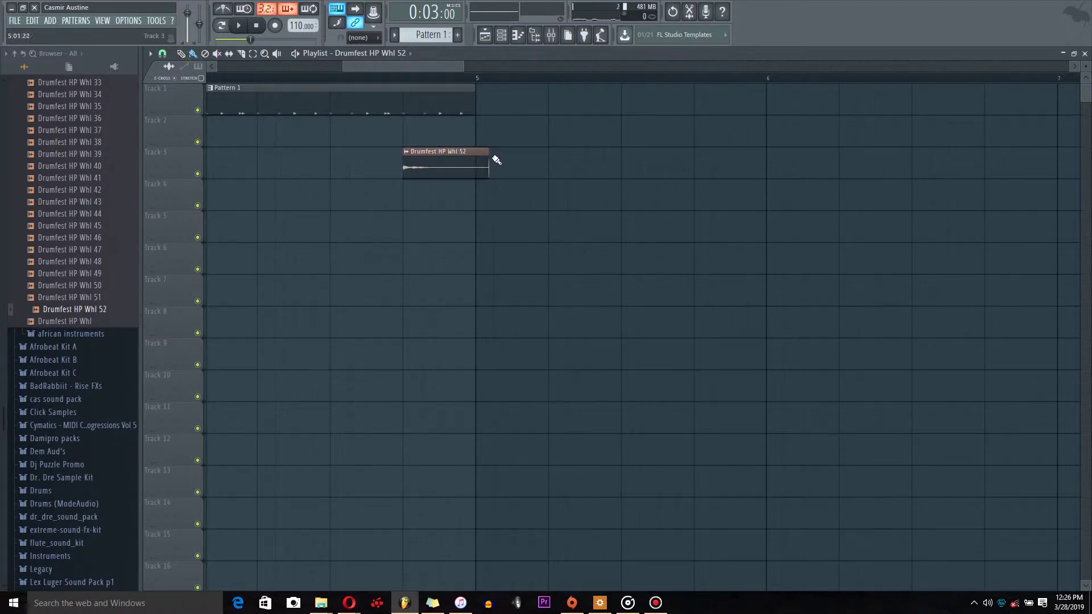
{"action": "right_click", "coordinate": [491, 160]}
{"action": "left_click_drag", "start_coordinate": [458, 166], "coordinate": [437, 171]}
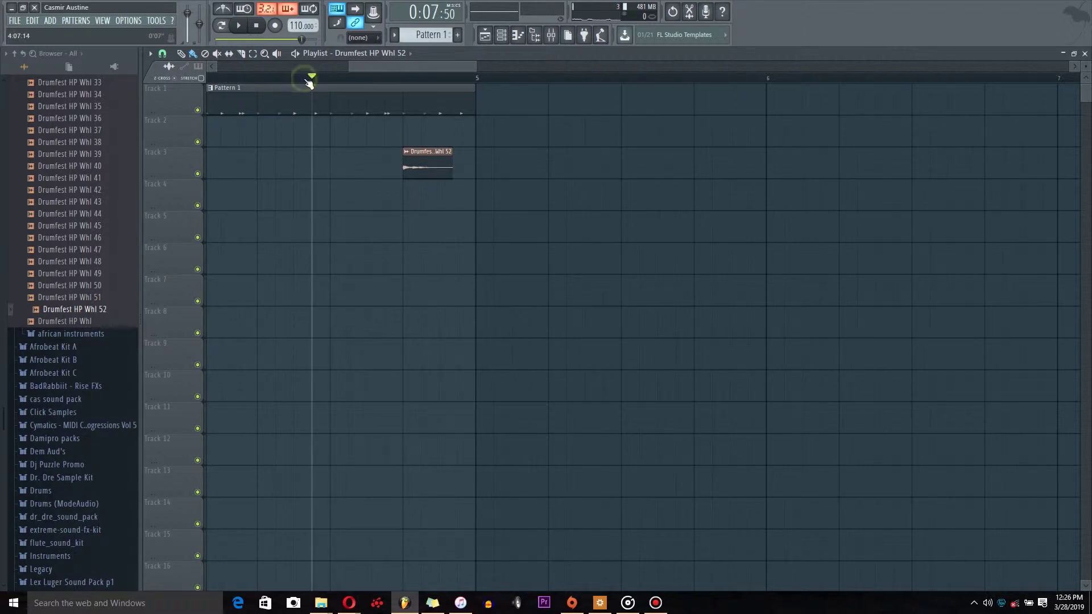
{"action": "key", "text": "space"}
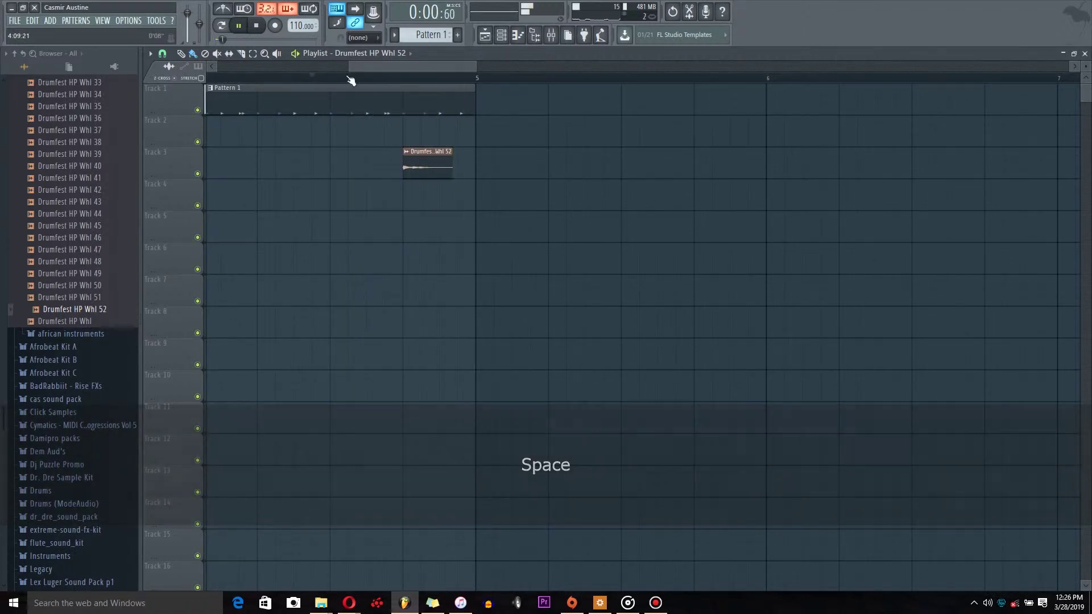
{"action": "left_click_drag", "start_coordinate": [349, 62], "coordinate": [216, 63]}
Open the claps folder of the cas sound pack and place clap_1 on Track 4 near the start of bar 1
{"action": "scroll", "coordinate": [62, 296], "scroll_direction": "down", "scroll_amount": 5}
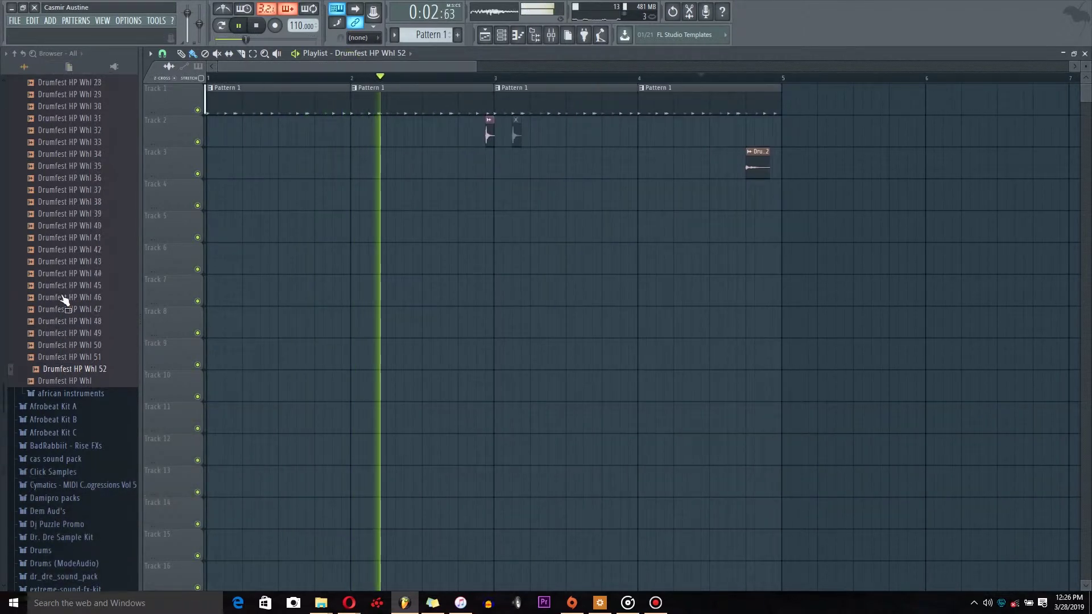
{"action": "scroll", "coordinate": [63, 292], "scroll_direction": "down", "scroll_amount": 1}
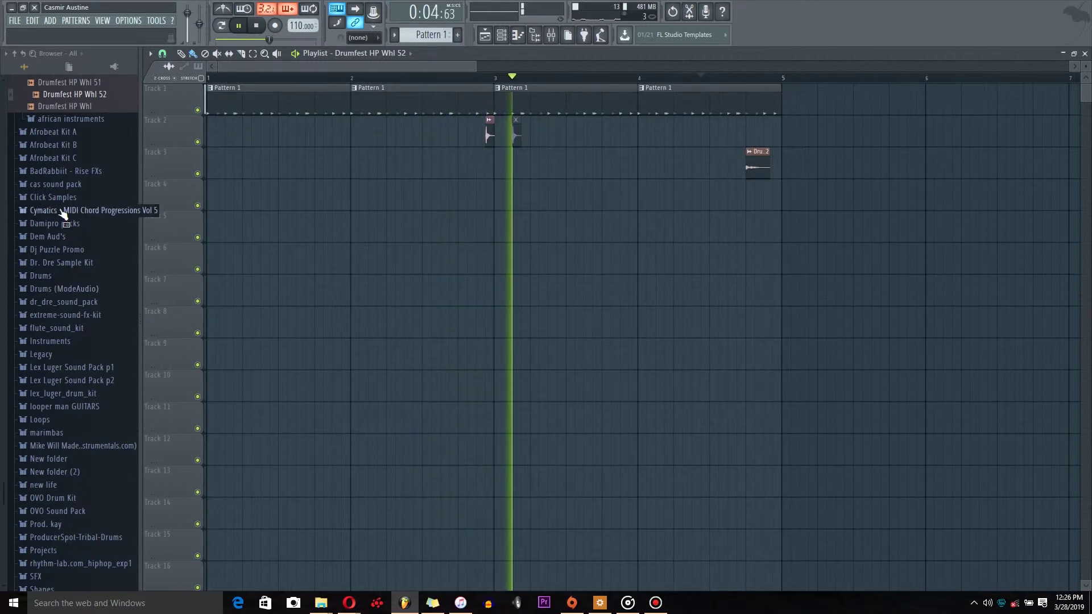
{"action": "left_click", "coordinate": [32, 185]}
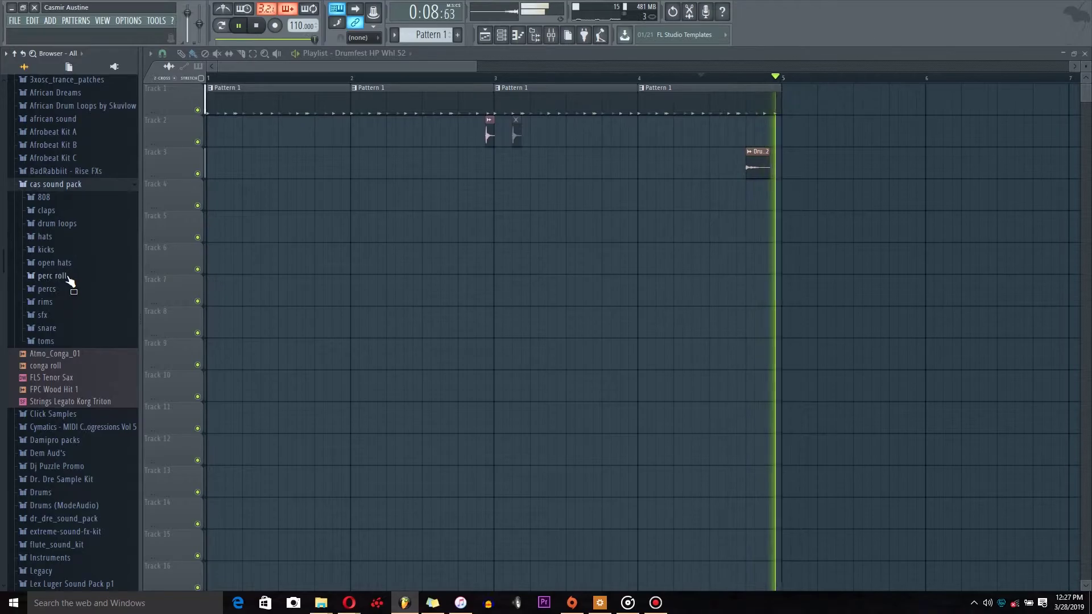
{"action": "key", "text": "space"}
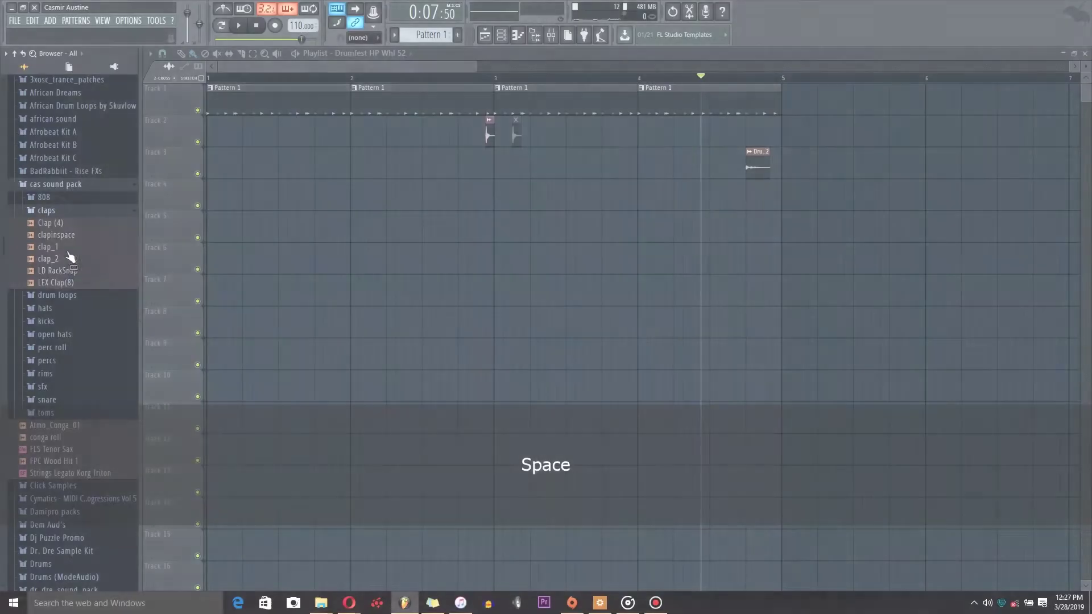
{"action": "left_click", "coordinate": [67, 248]}
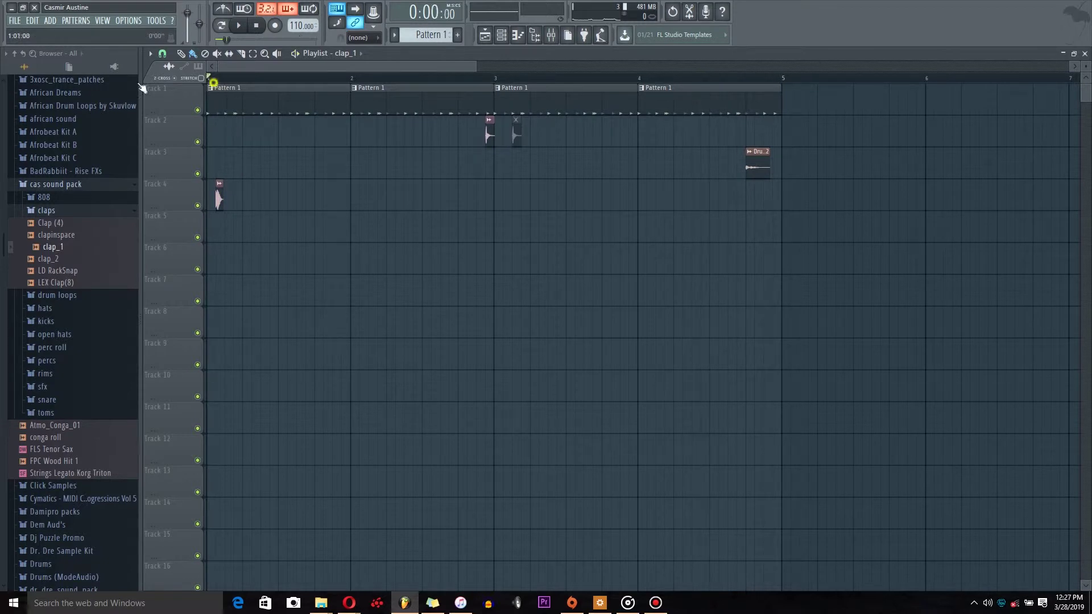
Play the song, shift the clap_1 clip slightly later in bar 1 on Track 4, and route its channel to mixer insert 6
{"action": "key", "text": "space"}
{"action": "key", "text": "space"}
{"action": "key", "text": "space"}
{"action": "double_click", "coordinate": [228, 199]}
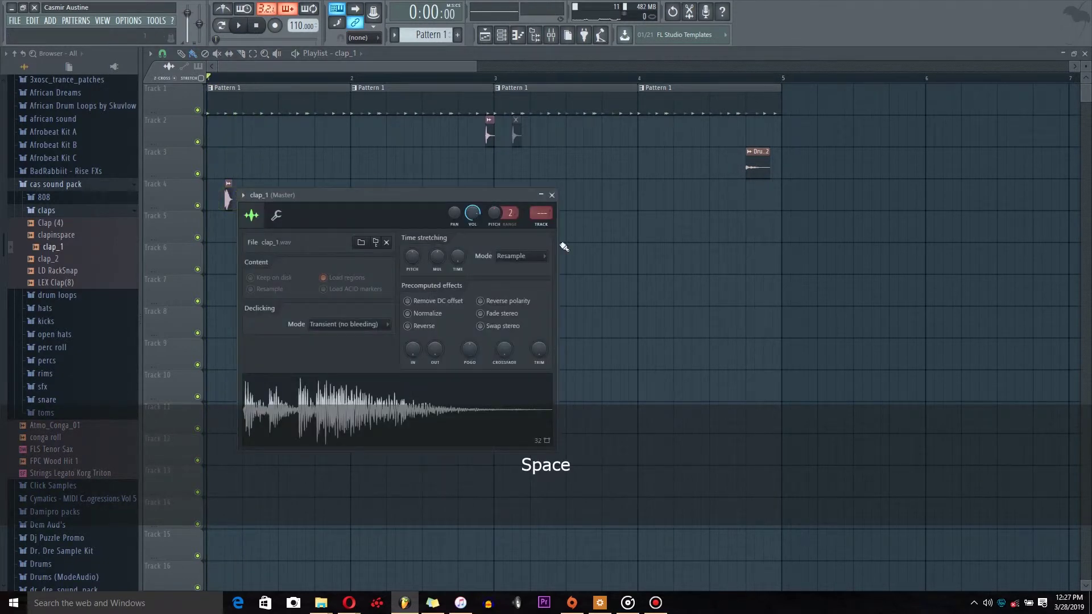
{"action": "left_click", "coordinate": [551, 226]}
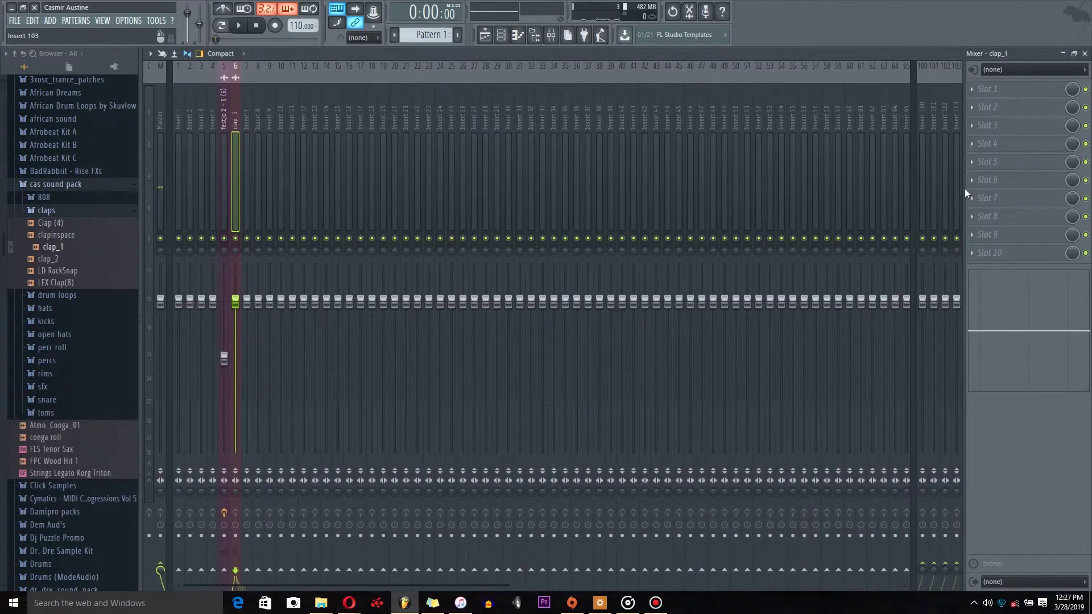
Add Fruity Reeverb 2 to slot 3 of the clap_1 mixer insert, adjust its dry and wet levels, and lower the insert's fader
{"action": "left_click", "coordinate": [1015, 129]}
{"action": "left_click", "coordinate": [814, 164]}
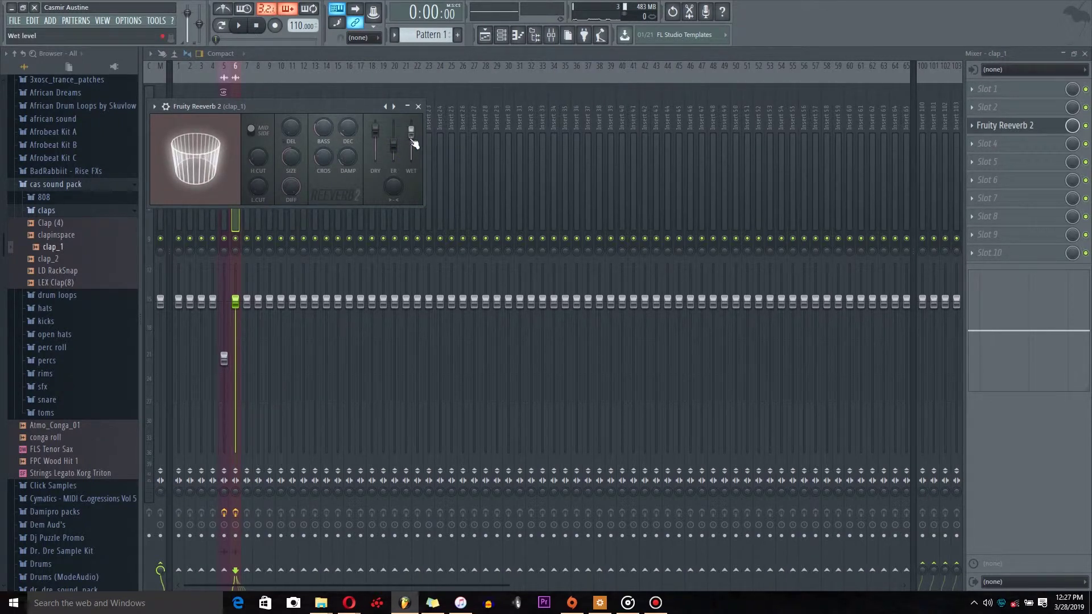
{"action": "key", "text": "space"}
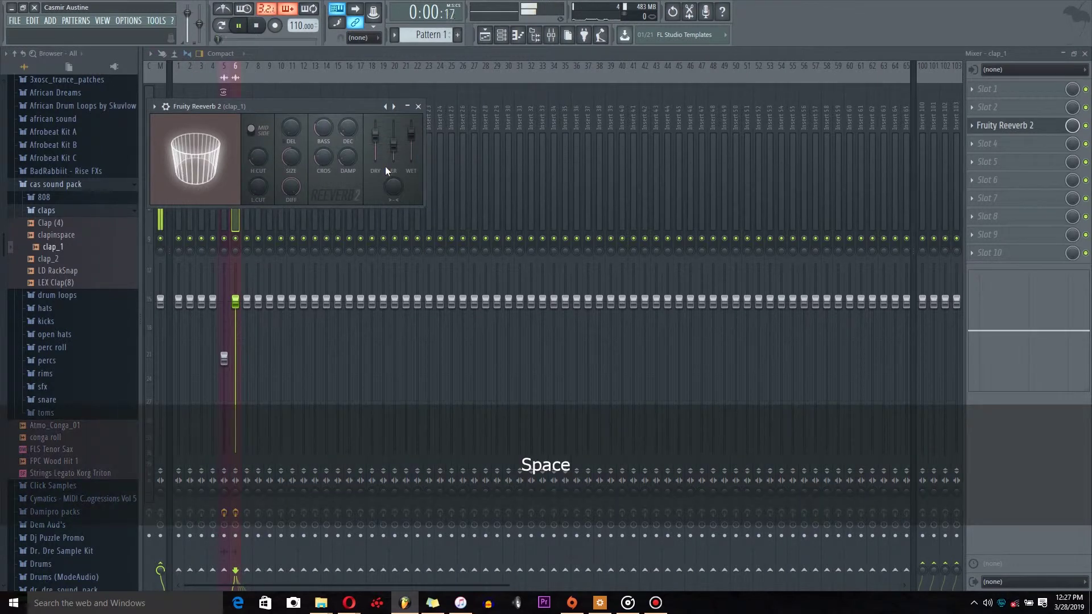
{"action": "left_click", "coordinate": [397, 62]}
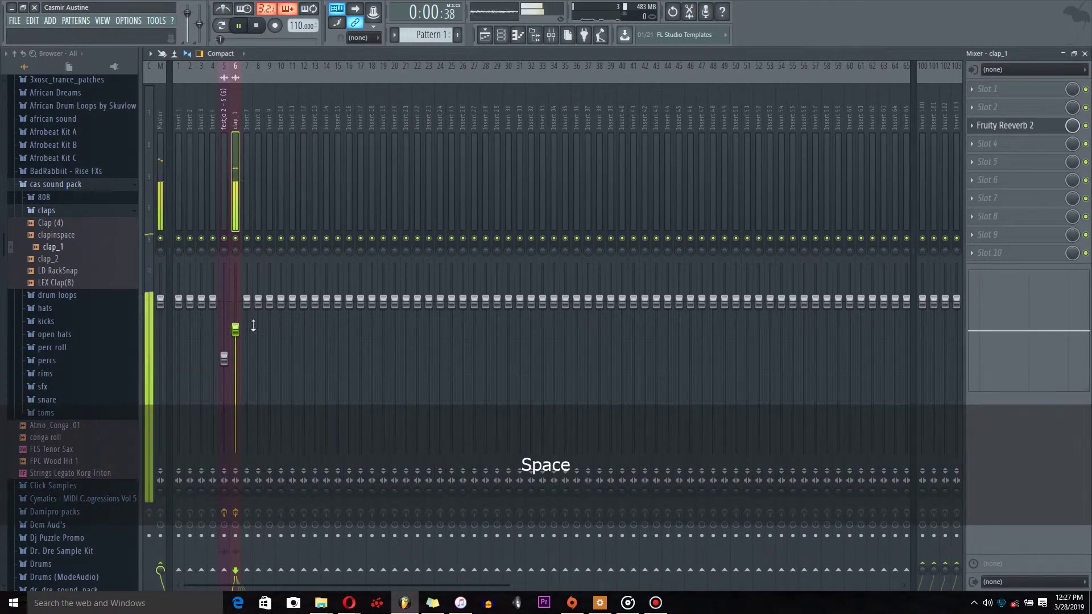
{"action": "left_click", "coordinate": [485, 35]}
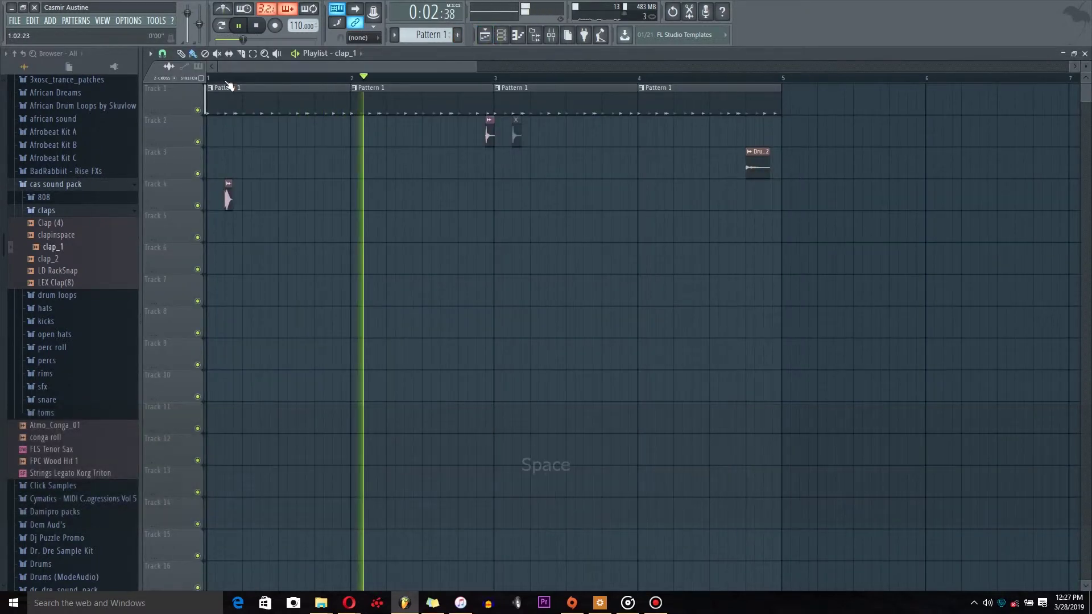
Reopen the African Drums folder and audition Drumfest samples, including Drumfest HP Whl 43, 36 and 20
{"action": "scroll", "coordinate": [68, 316], "scroll_direction": "down", "scroll_amount": 1}
{"action": "scroll", "coordinate": [65, 313], "scroll_direction": "up", "scroll_amount": 10}
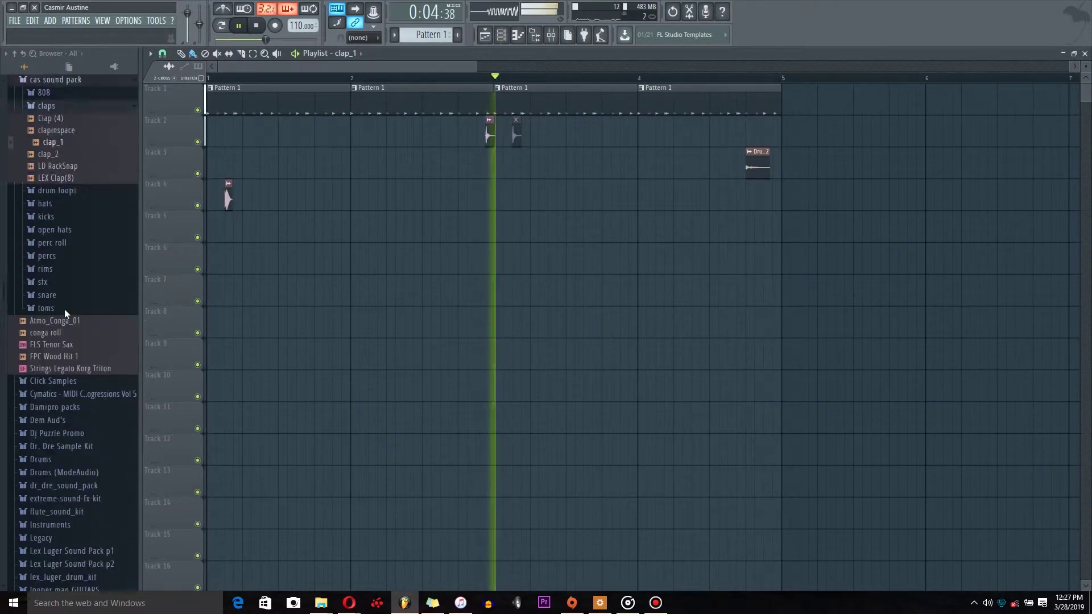
{"action": "left_click", "coordinate": [79, 334]}
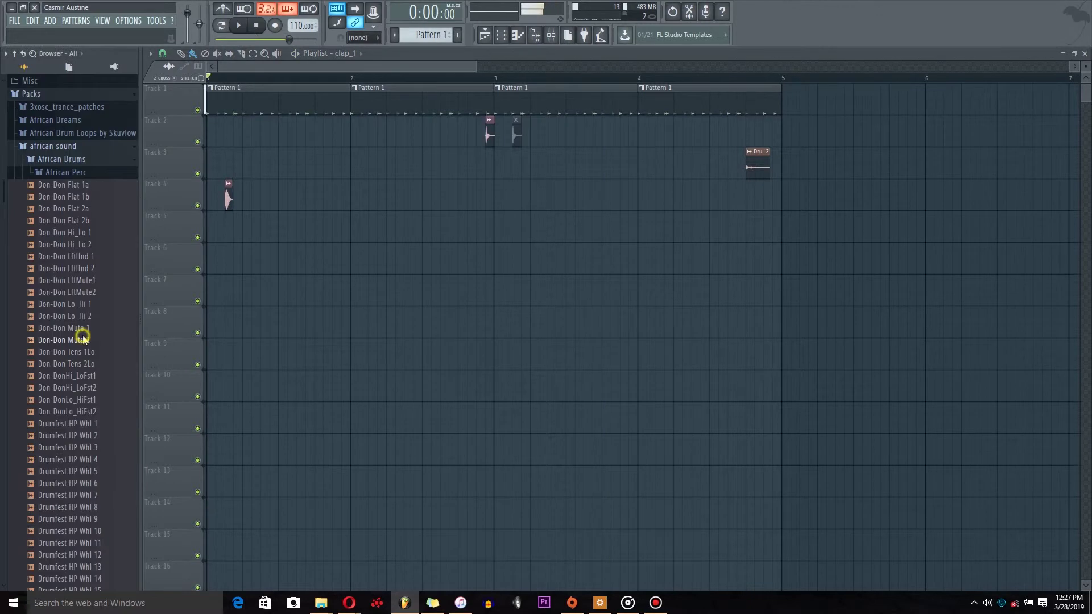
{"action": "key", "text": "space"}
{"action": "scroll", "coordinate": [45, 346], "scroll_direction": "down", "scroll_amount": 15}
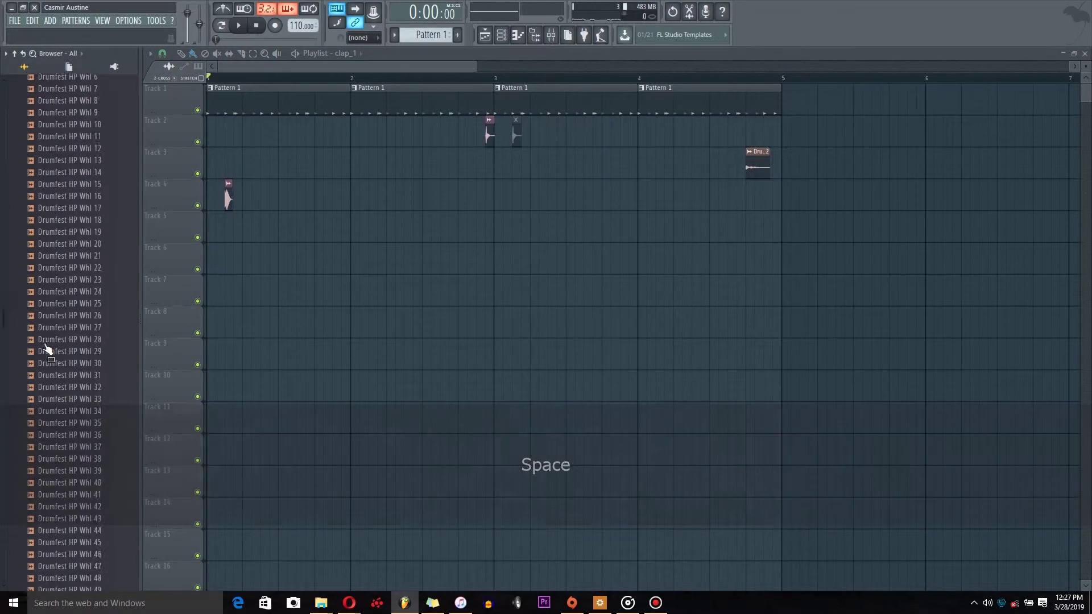
{"action": "left_click", "coordinate": [87, 191]}
{"action": "left_click", "coordinate": [94, 143]}
{"action": "scroll", "coordinate": [95, 146], "scroll_direction": "up", "scroll_amount": 8}
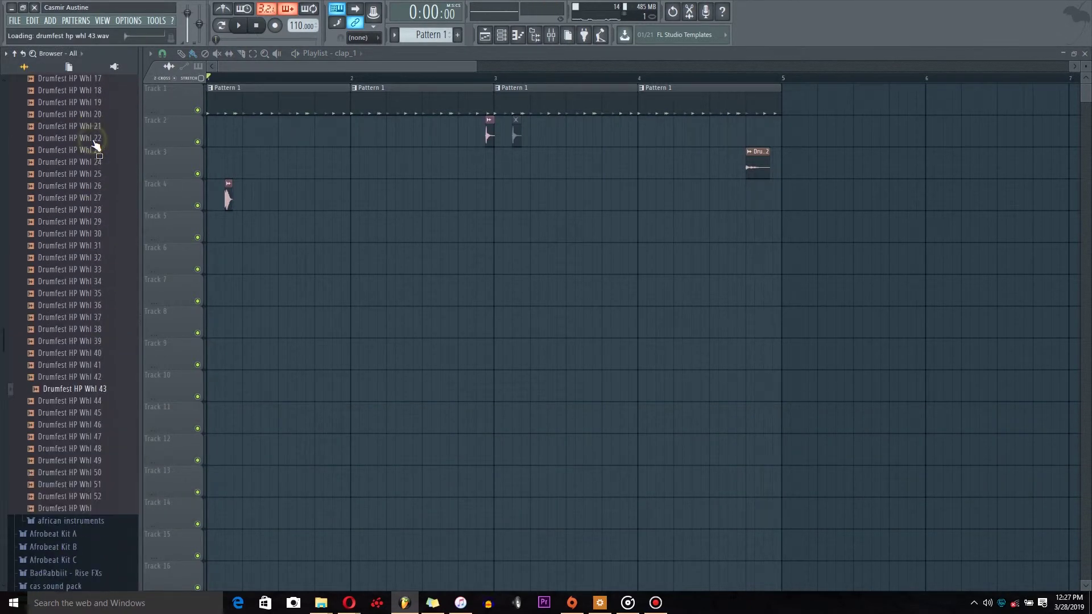
{"action": "left_click", "coordinate": [85, 346]}
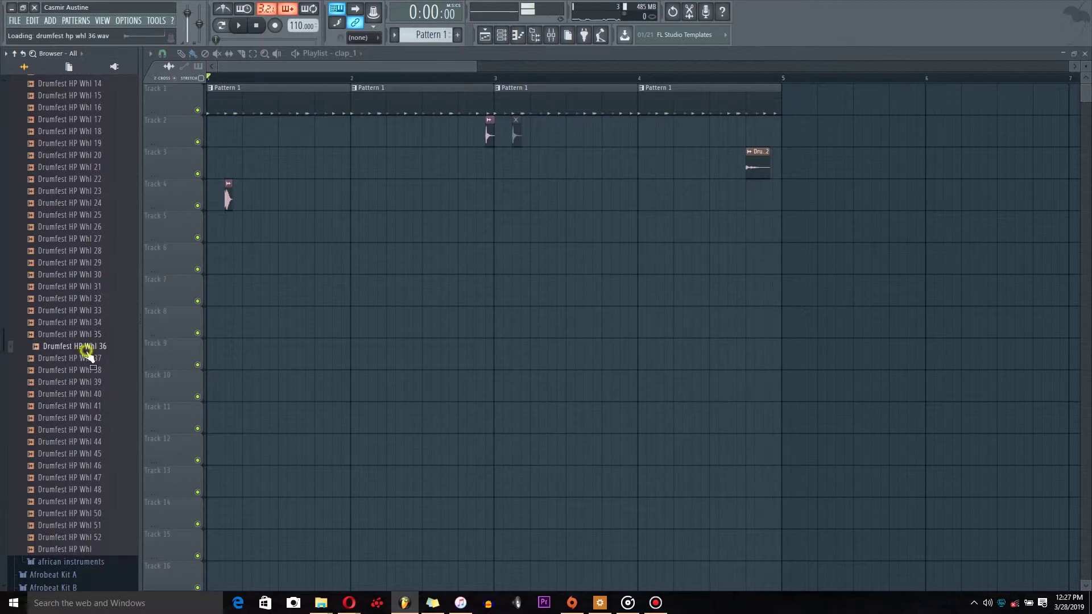
{"action": "scroll", "coordinate": [95, 310], "scroll_direction": "up", "scroll_amount": 4}
{"action": "left_click", "coordinate": [98, 394]}
{"action": "left_click", "coordinate": [96, 301]}
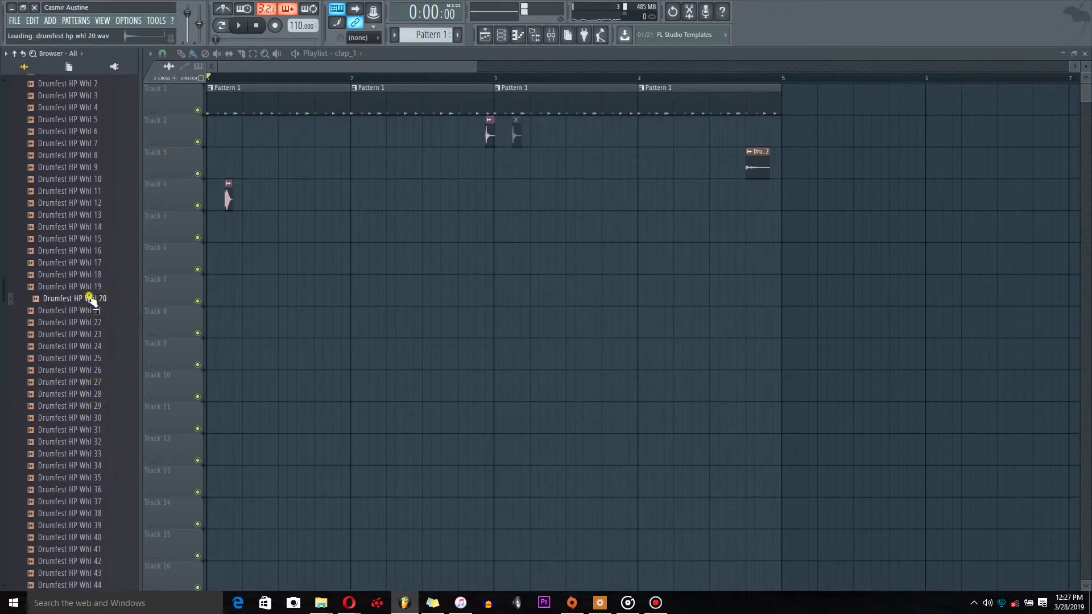
Place Drumfest HP Whl 20 on Track 5 in the second half of bar 1 and play the song
{"action": "key", "text": "space"}
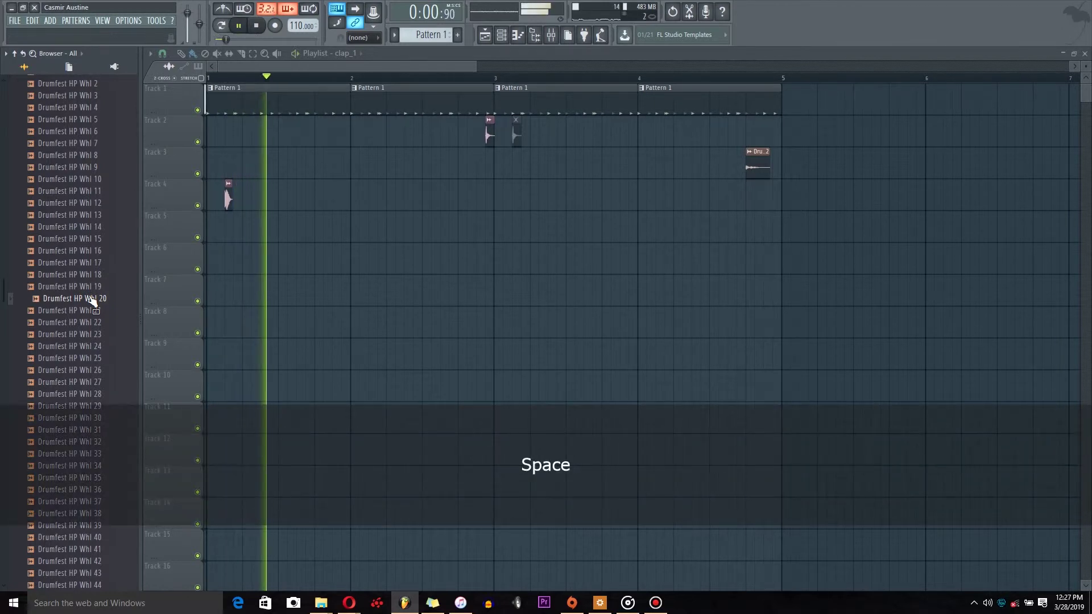
{"action": "left_click_drag", "start_coordinate": [91, 300], "coordinate": [317, 230]}
{"action": "double_click", "coordinate": [316, 231]}
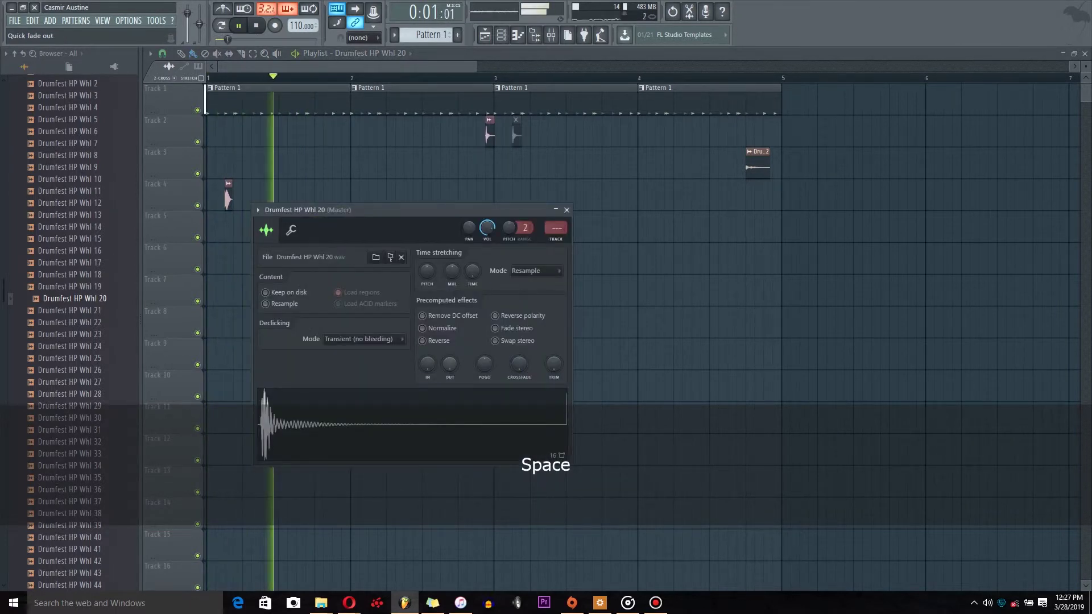
{"action": "left_click", "coordinate": [376, 68]}
{"action": "left_click", "coordinate": [324, 232]}
{"action": "key", "text": "space"}
{"action": "key", "text": "space"}
Repeat the Drumfest HP Whl 20 clip on Track 5 at the same position in bars 2, 3 and 4
{"action": "left_click", "coordinate": [446, 232]}
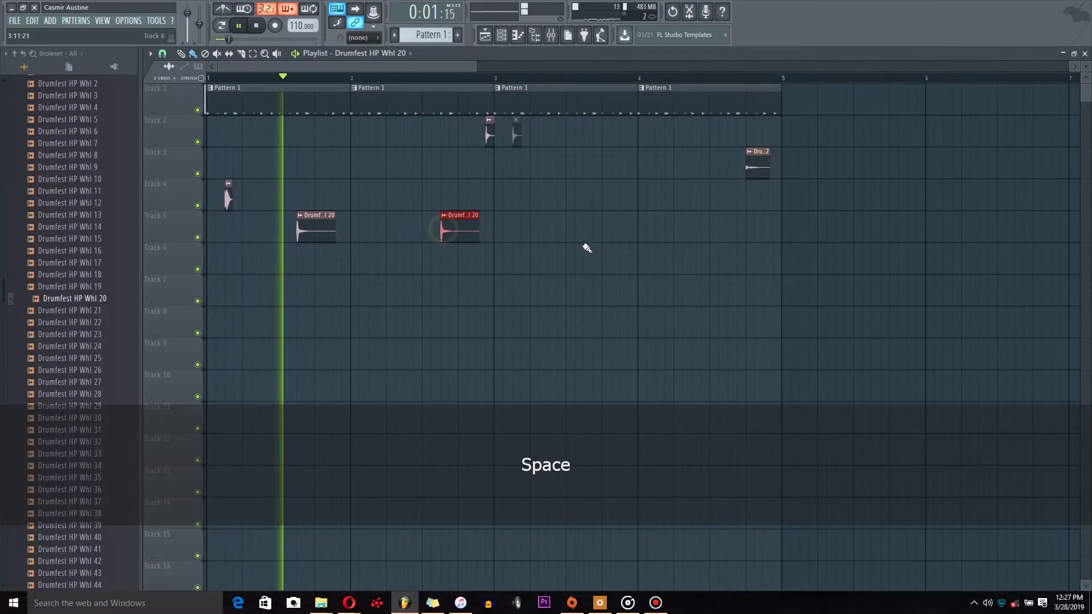
{"action": "left_click", "coordinate": [590, 233]}
{"action": "key", "text": "space"}
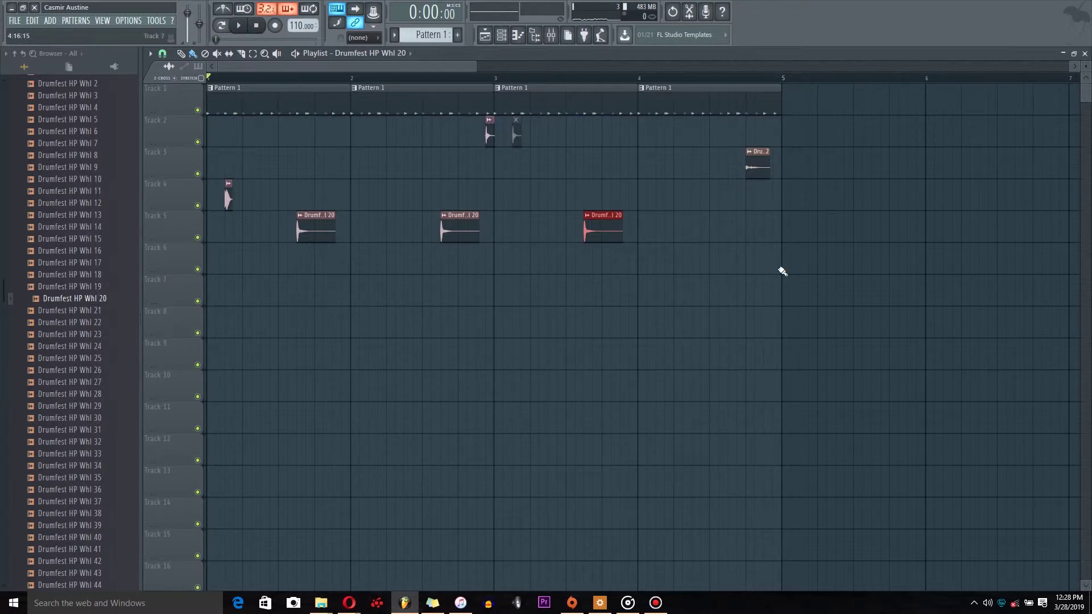
{"action": "left_click", "coordinate": [716, 236]}
{"action": "left_click_drag", "start_coordinate": [728, 232], "coordinate": [752, 232]}
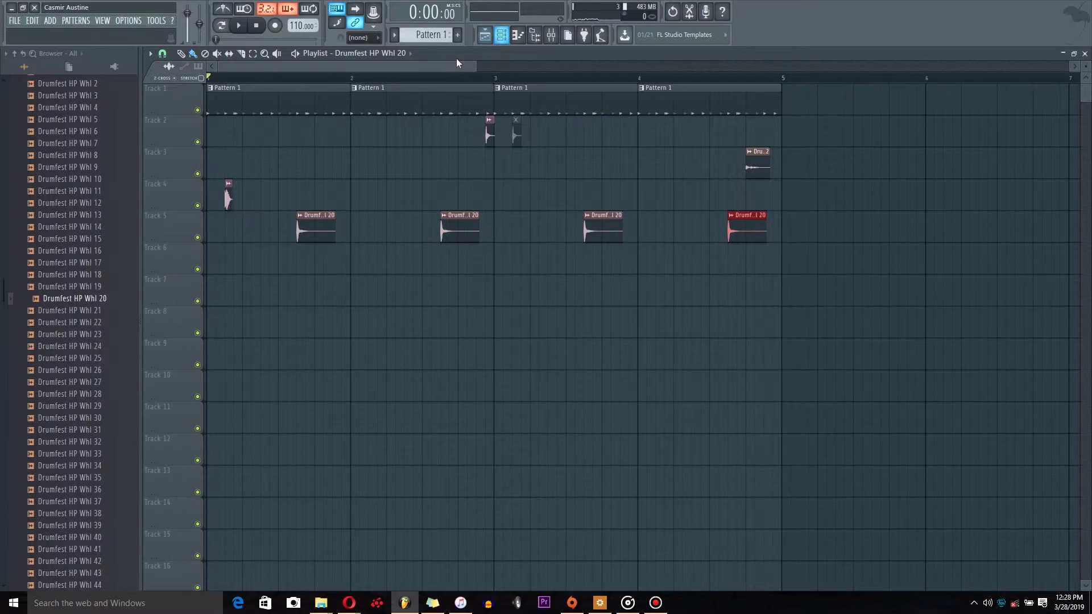
Audition alternative Drumfest samples against the playing song, including Drumfest HP Whl 12, 10 and 4
{"action": "scroll", "coordinate": [88, 262], "scroll_direction": "down", "scroll_amount": 4}
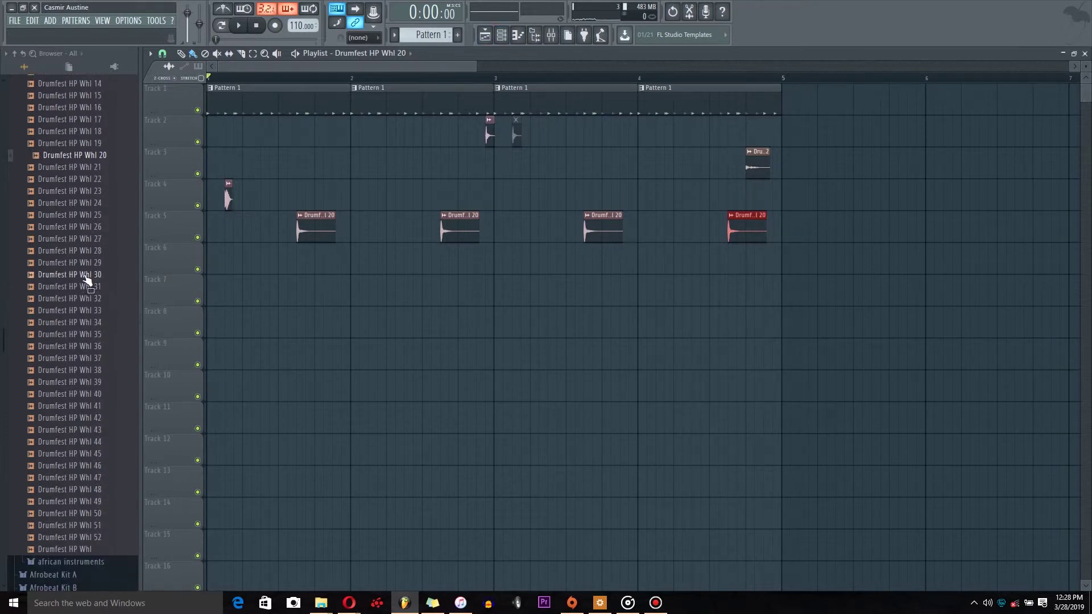
{"action": "key", "text": "space"}
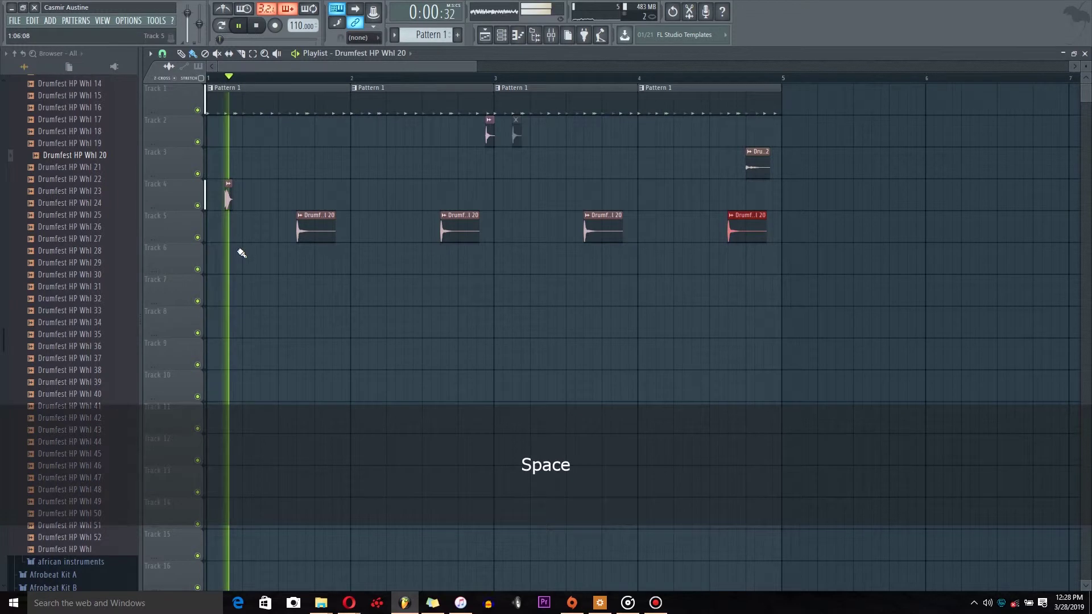
{"action": "left_click", "coordinate": [78, 323]}
{"action": "left_click", "coordinate": [82, 251]}
{"action": "scroll", "coordinate": [82, 250], "scroll_direction": "up", "scroll_amount": 4}
{"action": "left_click", "coordinate": [80, 202]}
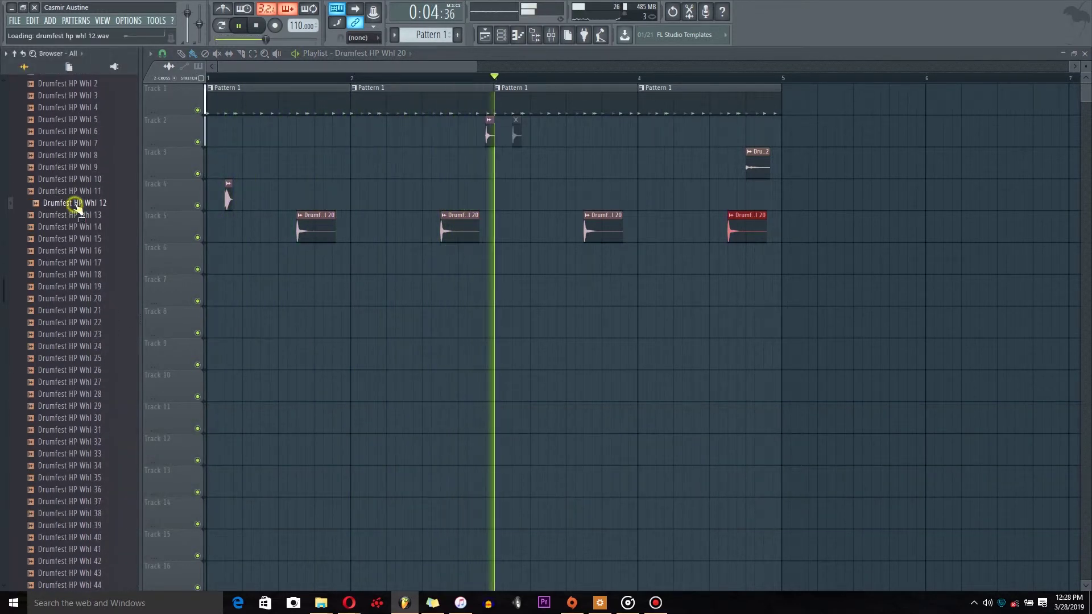
{"action": "scroll", "coordinate": [91, 193], "scroll_direction": "up", "scroll_amount": 4}
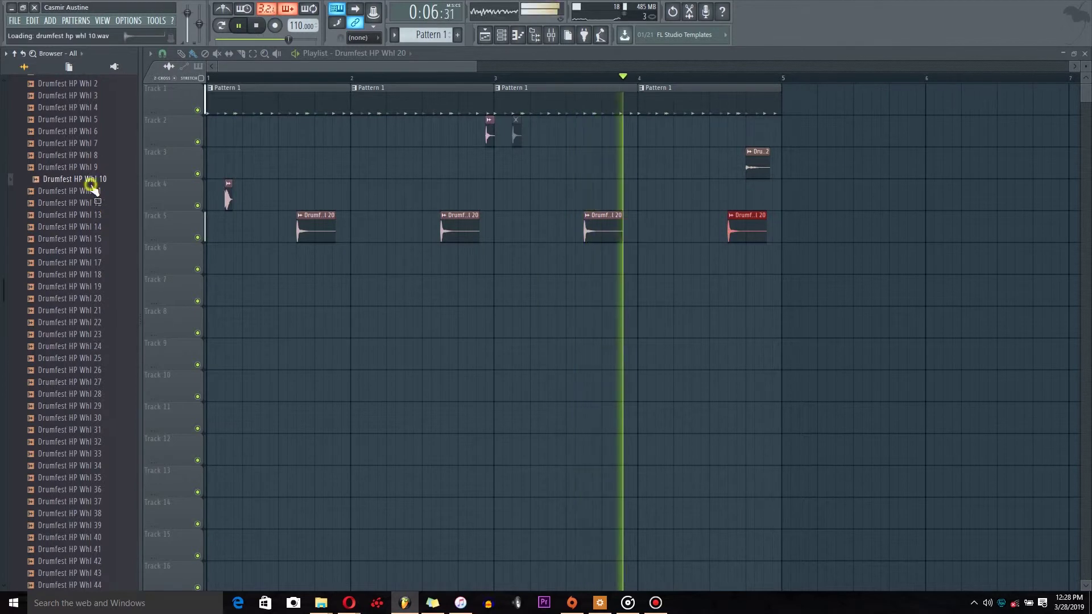
{"action": "left_click", "coordinate": [88, 156]}
{"action": "left_click", "coordinate": [97, 229]}
{"action": "left_click", "coordinate": [84, 249]}
{"action": "left_click", "coordinate": [85, 192]}
{"action": "left_click", "coordinate": [89, 251]}
Replace the sample of the Track 5 clips with Drumfest HP Whl 4 and route its channel to mixer insert 7
{"action": "left_click_drag", "start_coordinate": [89, 250], "coordinate": [310, 231]}
{"action": "key", "text": "space"}
{"action": "key", "text": "space"}
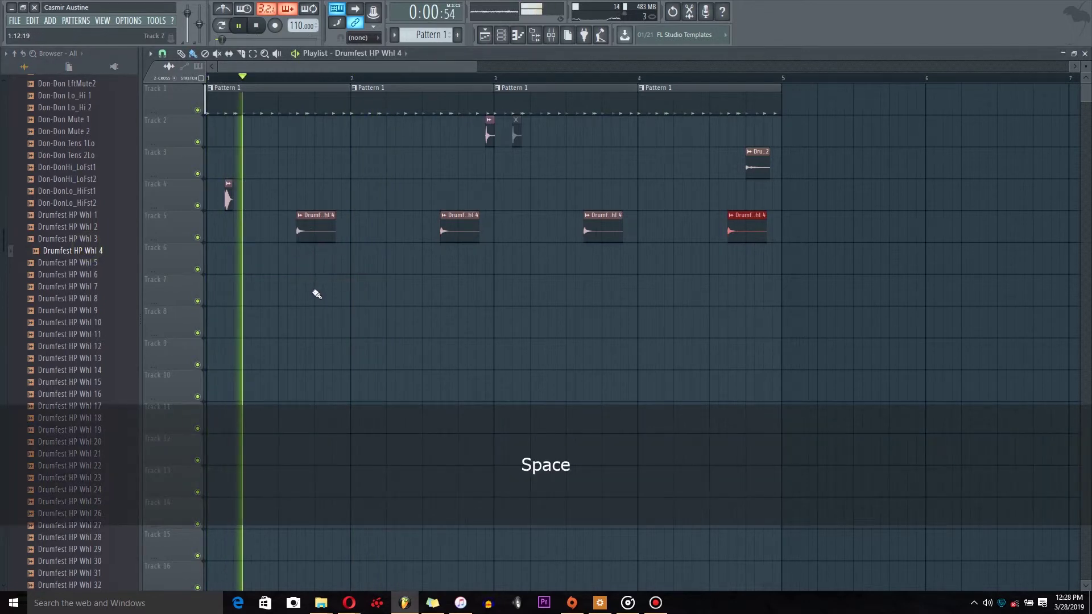
{"action": "double_click", "coordinate": [316, 234]}
{"action": "key", "text": "F9"}
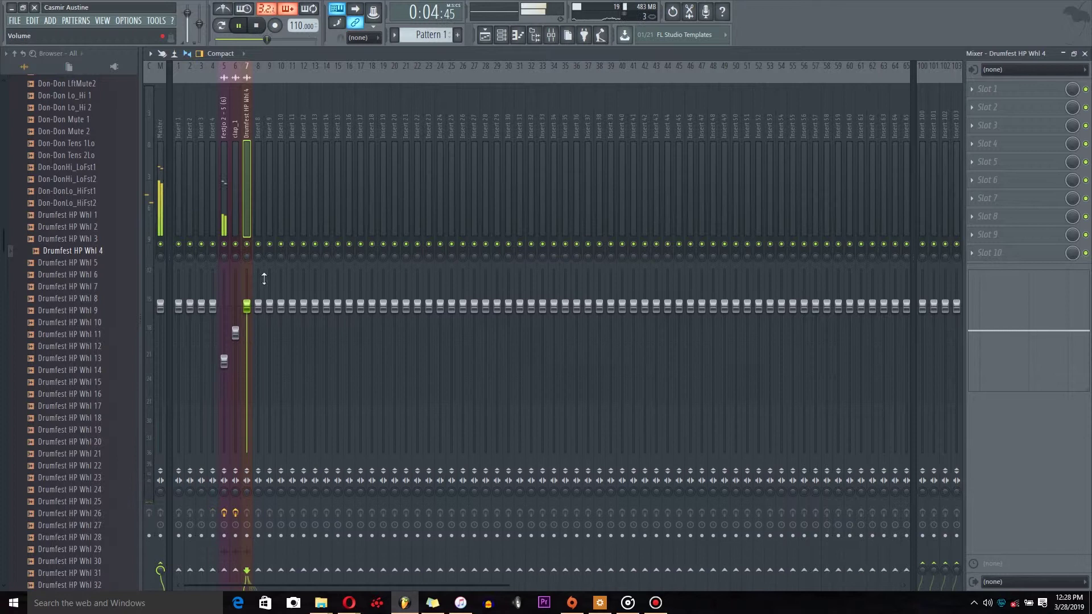
Review the audio channels in the channel rack, audition Drumfest HP Whl 3, and stop playback
{"action": "left_click", "coordinate": [502, 35]}
{"action": "left_click", "coordinate": [86, 239]}
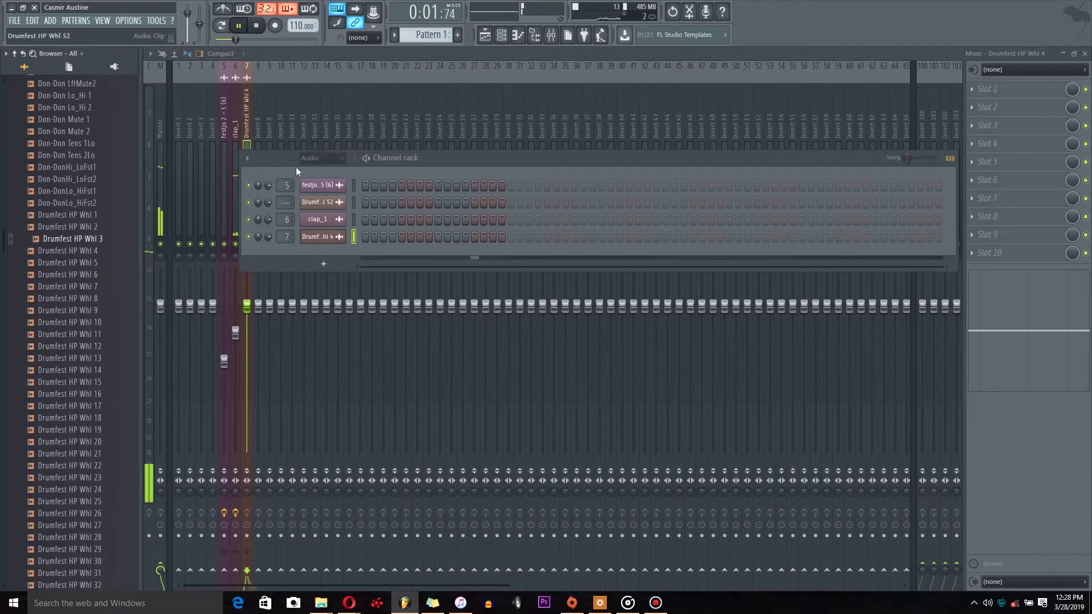
{"action": "scroll", "coordinate": [57, 267], "scroll_direction": "up", "scroll_amount": 5}
{"action": "key", "text": "space"}
Return to the playlist and create a new pattern named kicks
{"action": "left_click", "coordinate": [484, 36]}
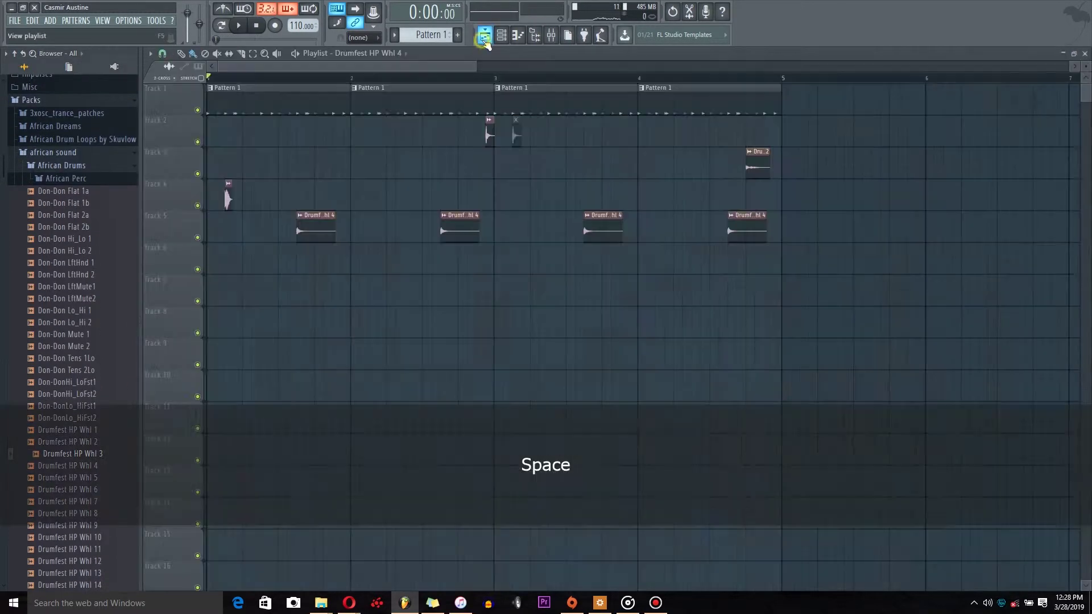
{"action": "left_click", "coordinate": [457, 36]}
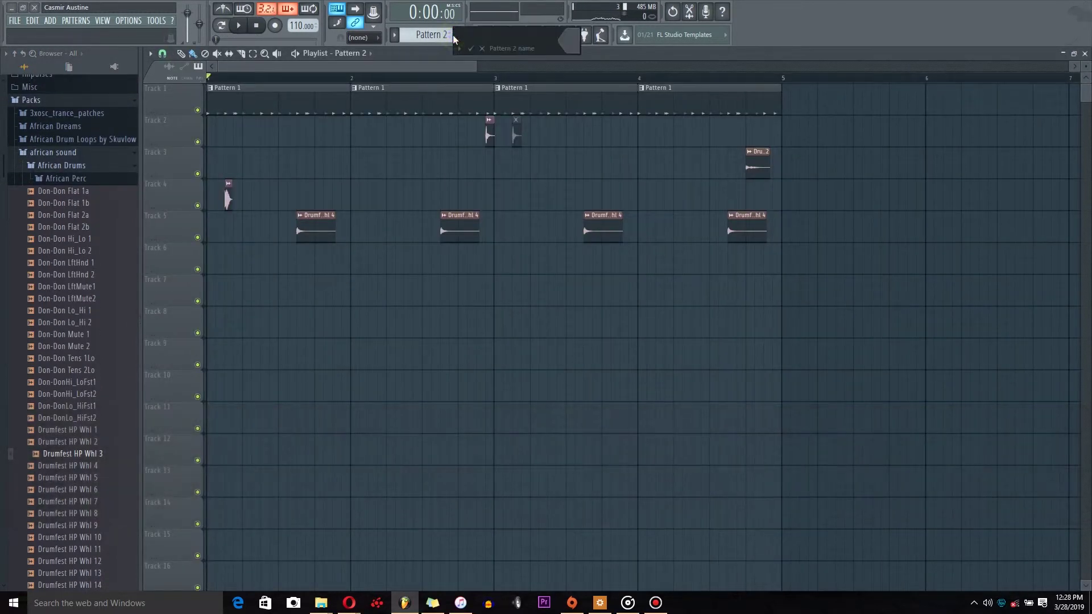
{"action": "type", "text": "kick"}
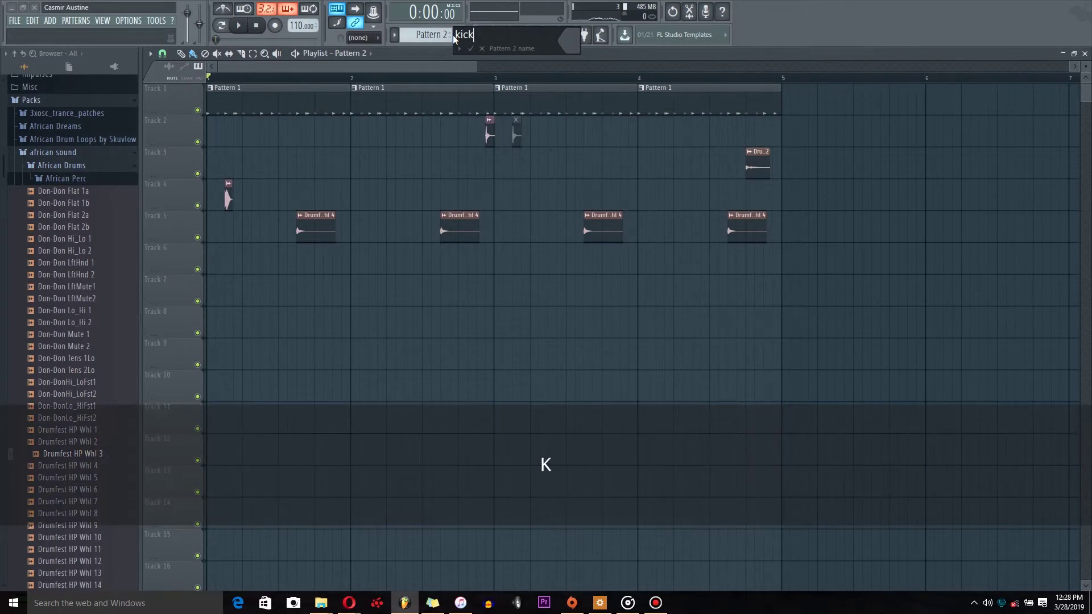
{"action": "type", "text": "s"}
{"action": "key", "text": "Return"}
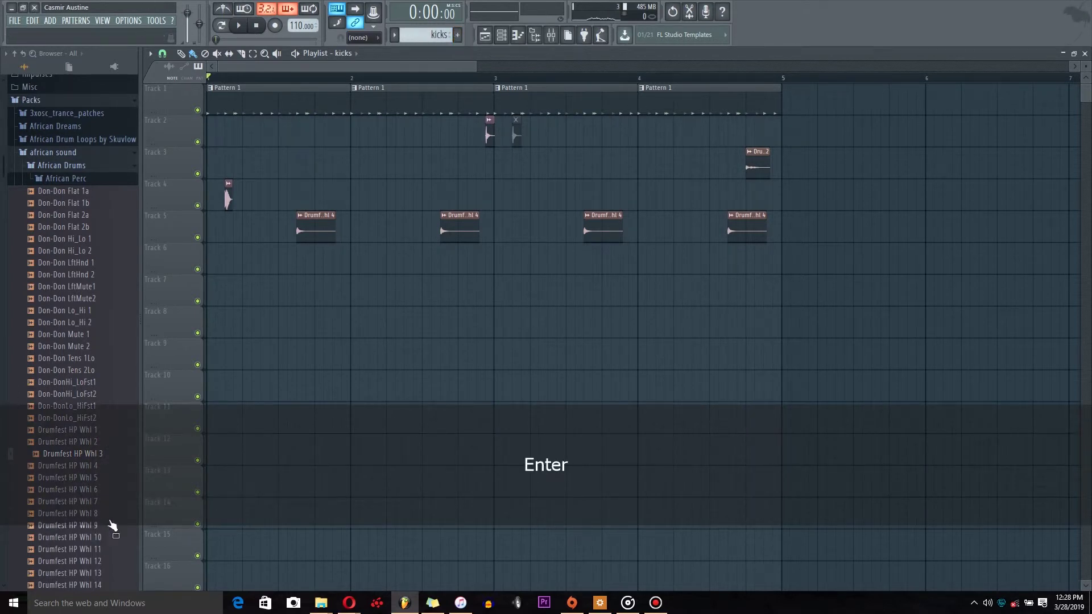
Place the kicks pattern on Track 6 across bars 1 to 4 and play the song
{"action": "left_click", "coordinate": [300, 281]}
{"action": "left_click_drag", "start_coordinate": [333, 281], "coordinate": [238, 253]}
{"action": "key", "text": "space"}
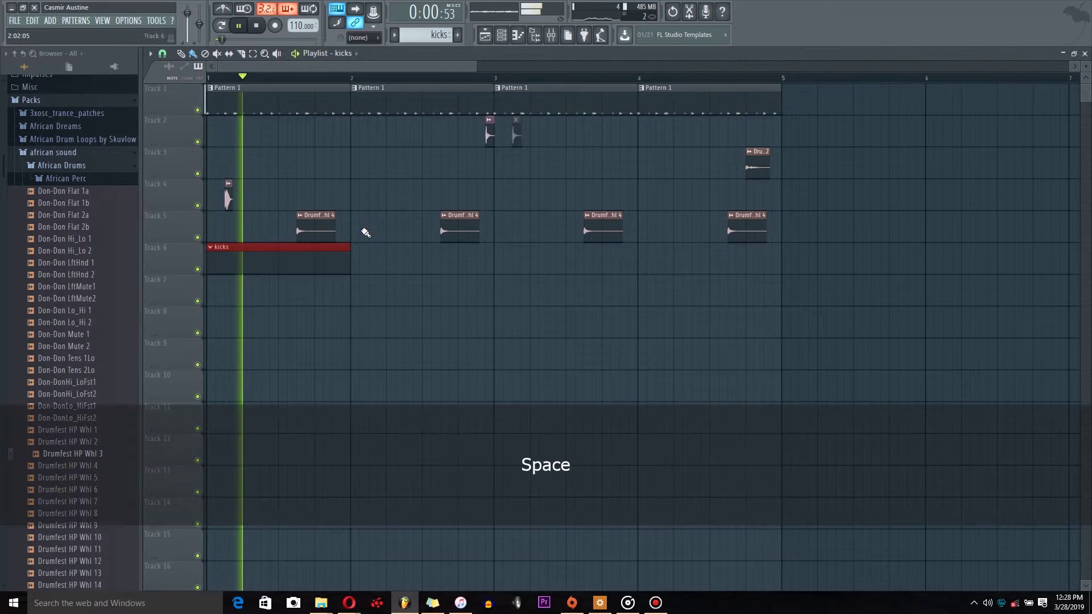
{"action": "left_click_drag", "start_coordinate": [355, 266], "coordinate": [690, 292]}
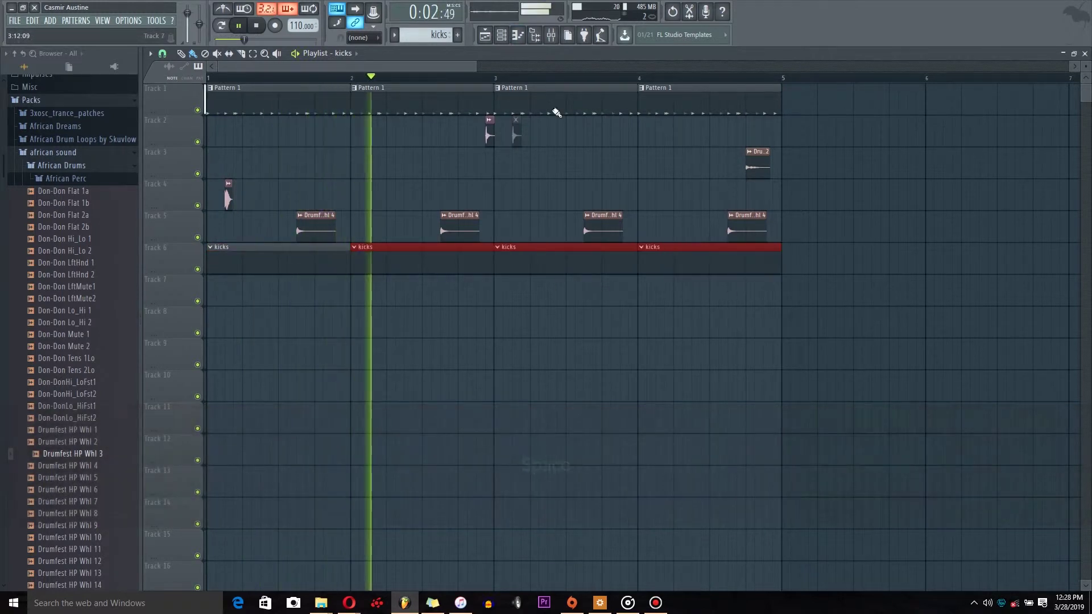
Show the channel rack, open the kicks folder of the cas sound pack, and audition its kick samples, including Nasty Kick
{"action": "key", "text": "F6"}
{"action": "scroll", "coordinate": [74, 297], "scroll_direction": "up", "scroll_amount": 4}
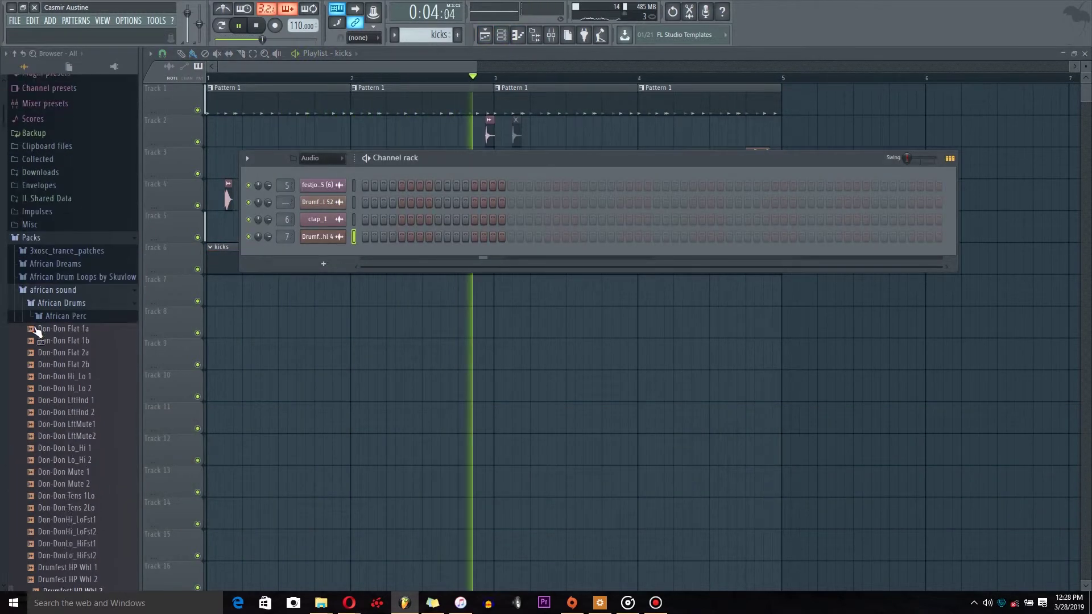
{"action": "left_click", "coordinate": [74, 296]}
{"action": "key", "text": "space"}
{"action": "left_click", "coordinate": [67, 363]}
{"action": "scroll", "coordinate": [68, 329], "scroll_direction": "down", "scroll_amount": 3}
{"action": "left_click", "coordinate": [70, 288]}
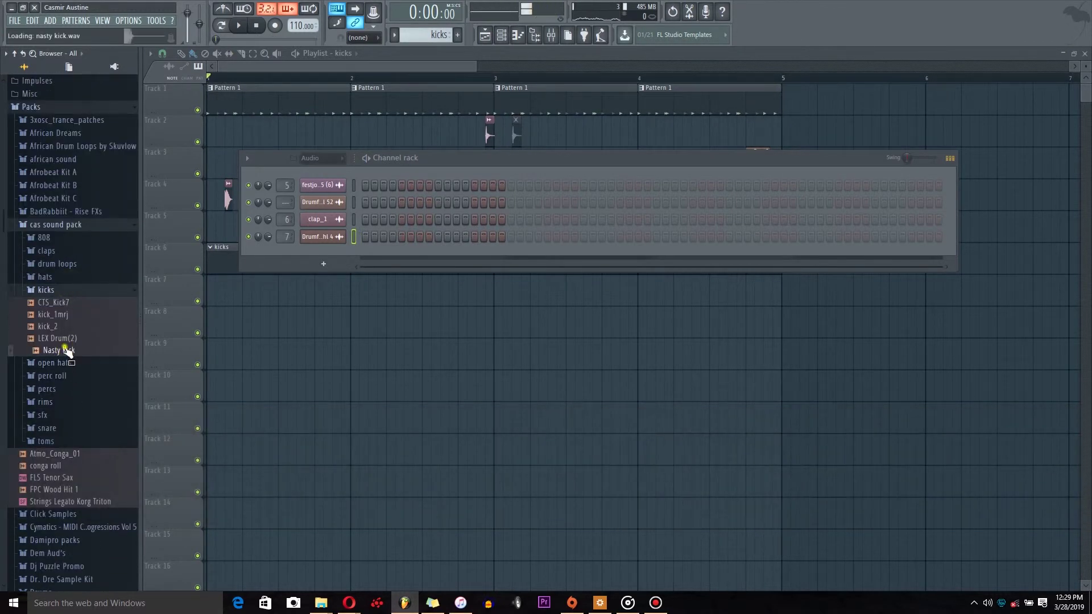
Show all channels in the channel rack and replace the Kick channel's sample with Nasty Kick
{"action": "left_click", "coordinate": [321, 158]}
{"action": "left_click", "coordinate": [328, 170]}
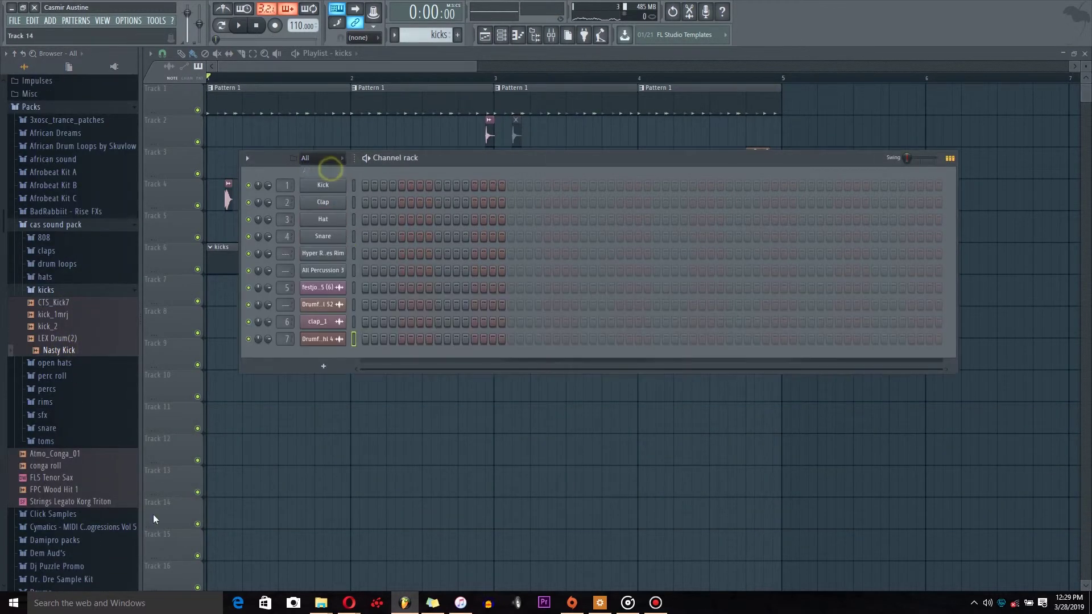
{"action": "left_click_drag", "start_coordinate": [68, 352], "coordinate": [327, 186]}
Place Nasty Kick hits on steps 1 and 11 of the kicks pattern while the song plays
{"action": "right_click", "coordinate": [335, 191]}
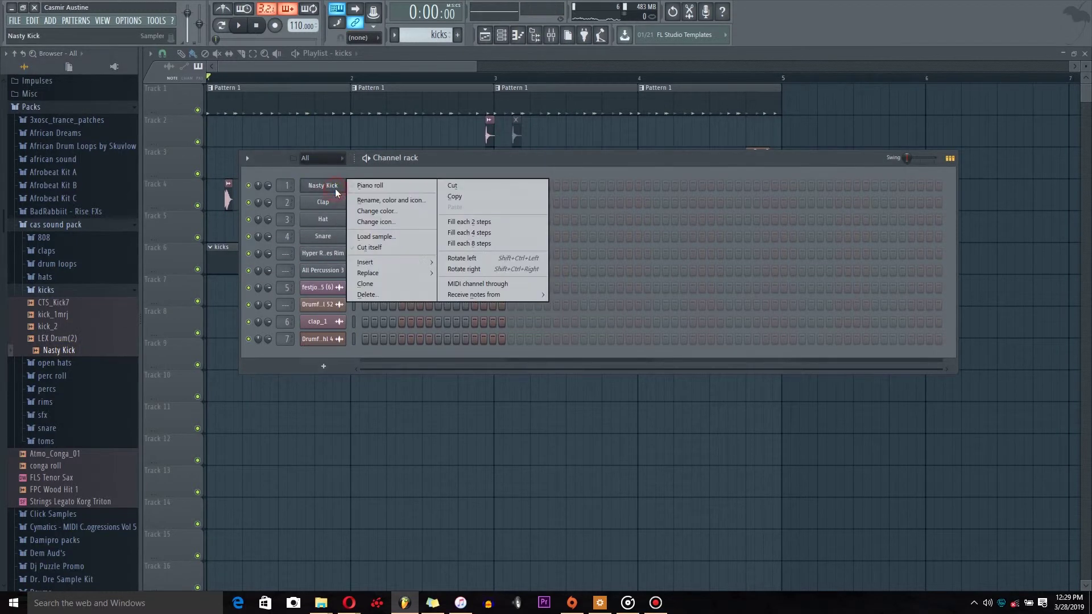
{"action": "left_click", "coordinate": [514, 233]}
{"action": "key", "text": "space"}
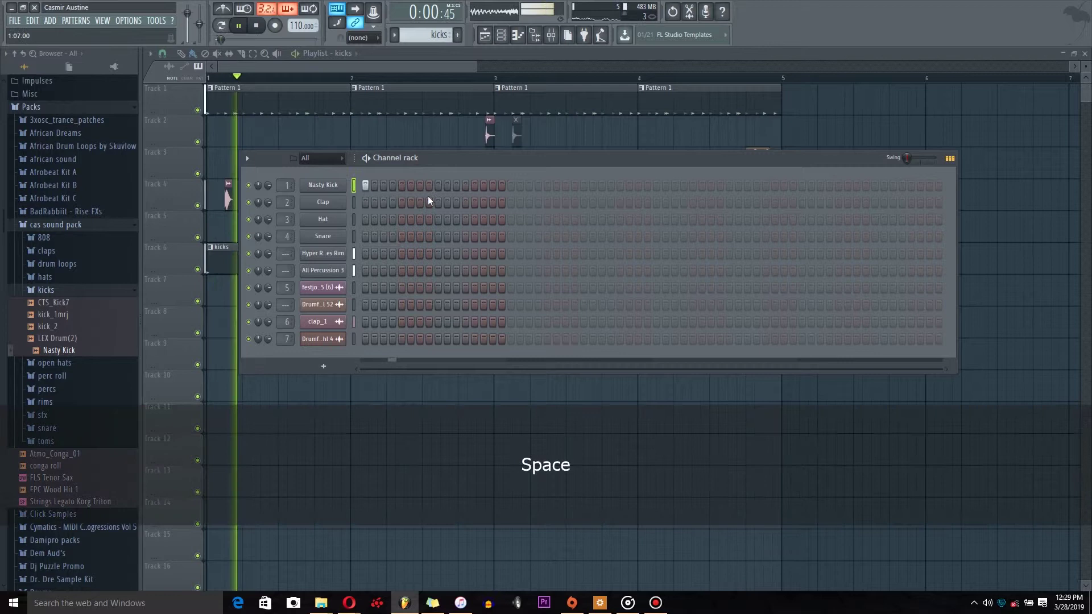
{"action": "left_click", "coordinate": [456, 186]}
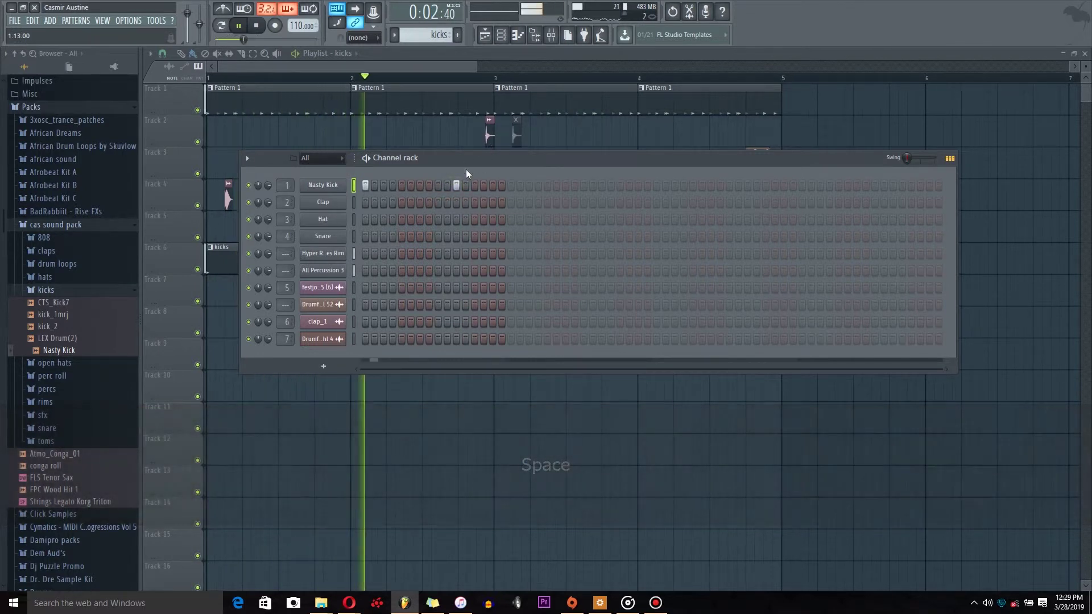
Lower the kick's volume on mixer track Insert 1, return to the playlist and stop playback
{"action": "left_click", "coordinate": [551, 36]}
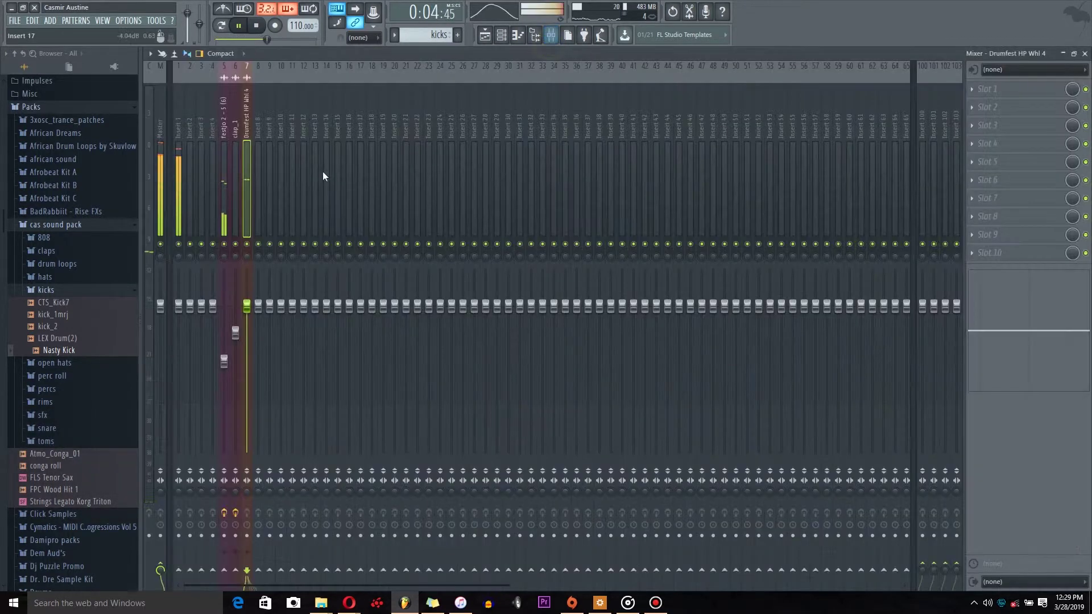
{"action": "left_click_drag", "start_coordinate": [178, 306], "coordinate": [185, 367]}
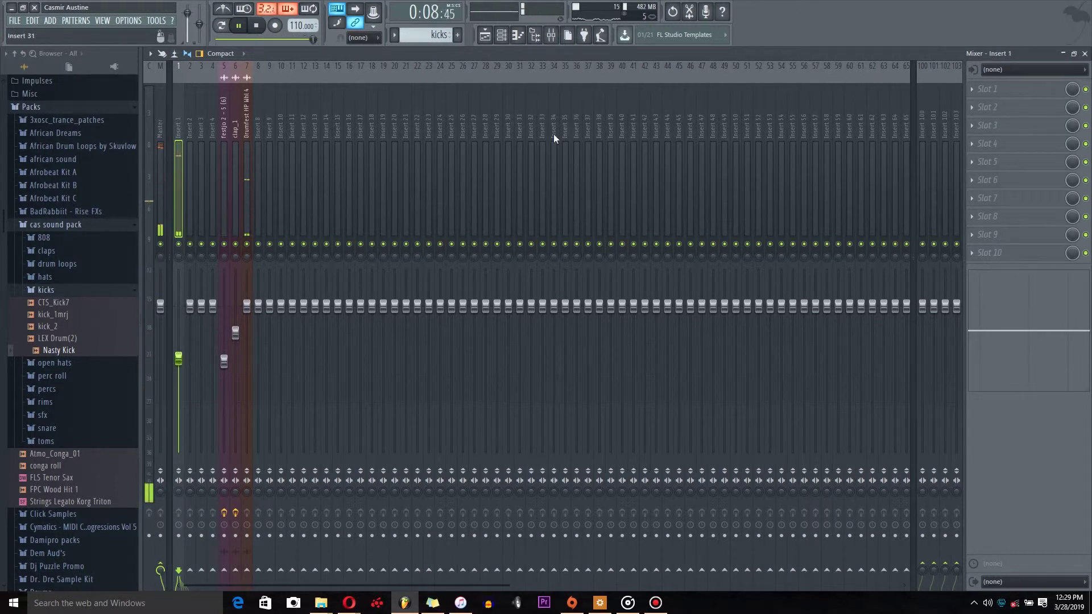
{"action": "left_click", "coordinate": [496, 35]}
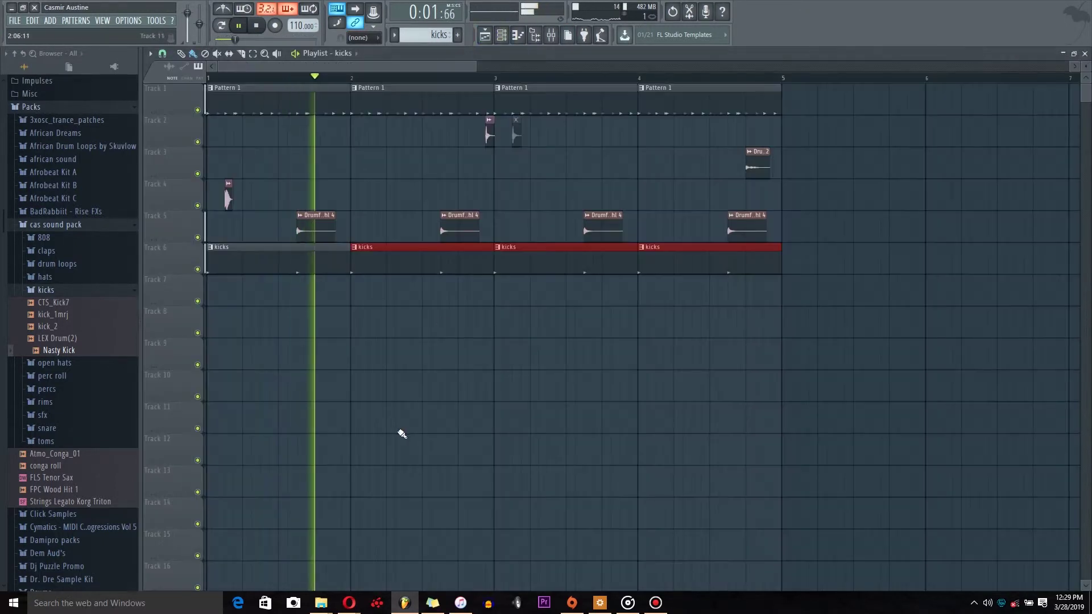
{"action": "key", "text": "space"}
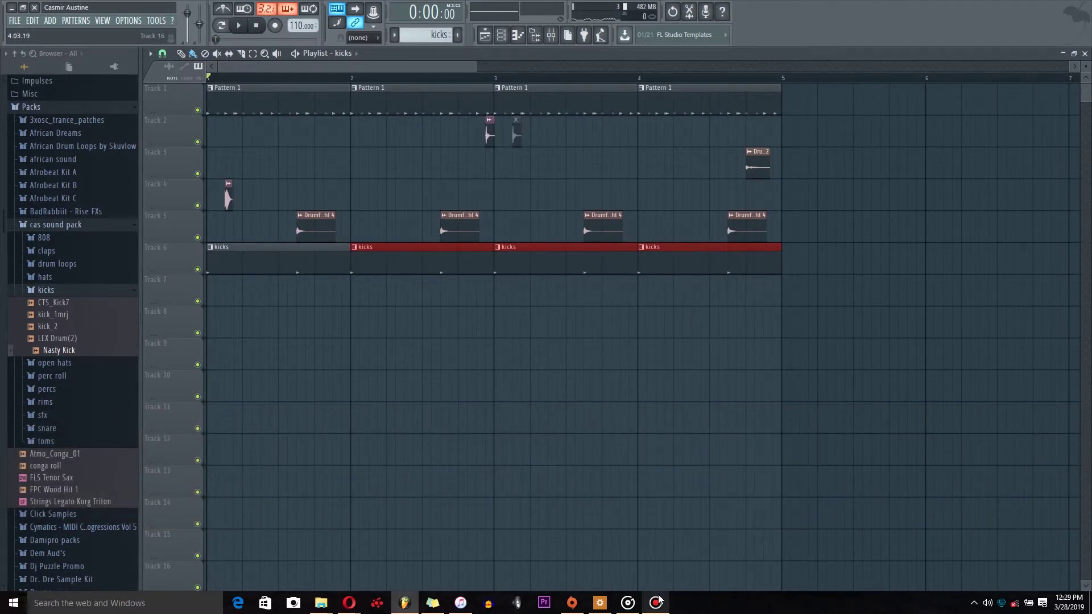
Move the four Drumfest clips on Track 5 later, with the first starting at 1:15:00, and play the song
{"action": "key", "text": "space"}
{"action": "key", "text": "space"}
{"action": "key", "text": "space"}
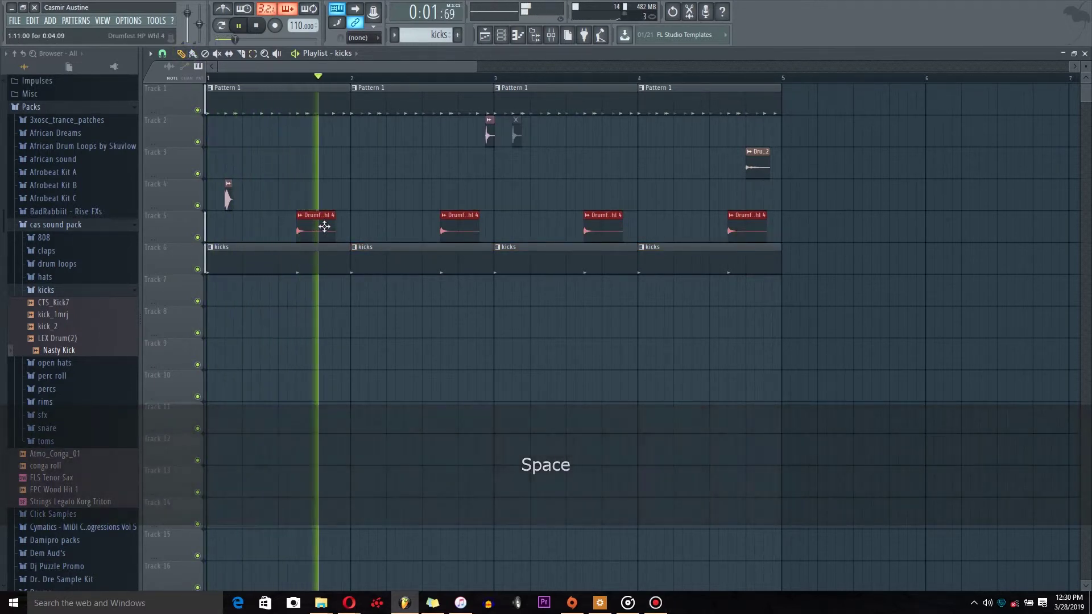
{"action": "key", "text": "space"}
{"action": "left_click_drag", "start_coordinate": [336, 230], "coordinate": [352, 235]}
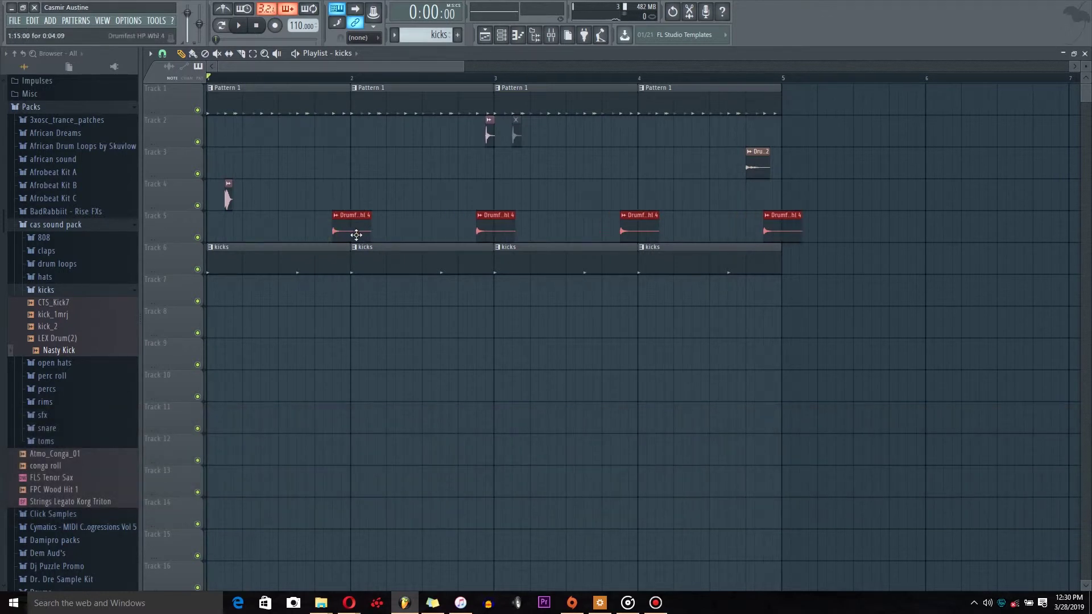
{"action": "key", "text": "space"}
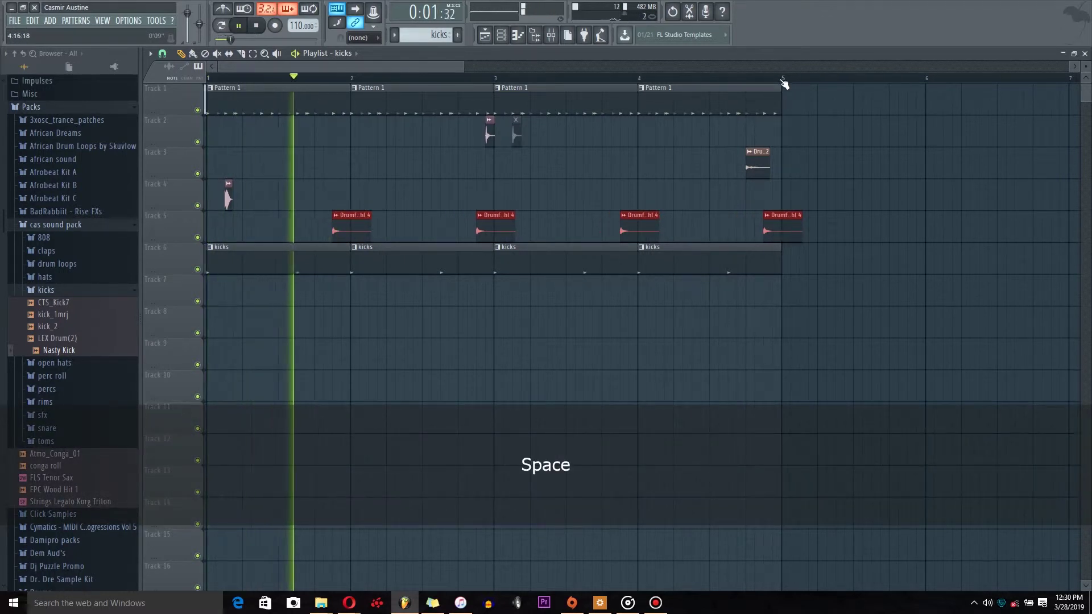
Mark bars 1 to 4 of the playlist timeline as the loop range and clear the clip selection
{"action": "left_click_drag", "start_coordinate": [781, 78], "coordinate": [206, 78]}
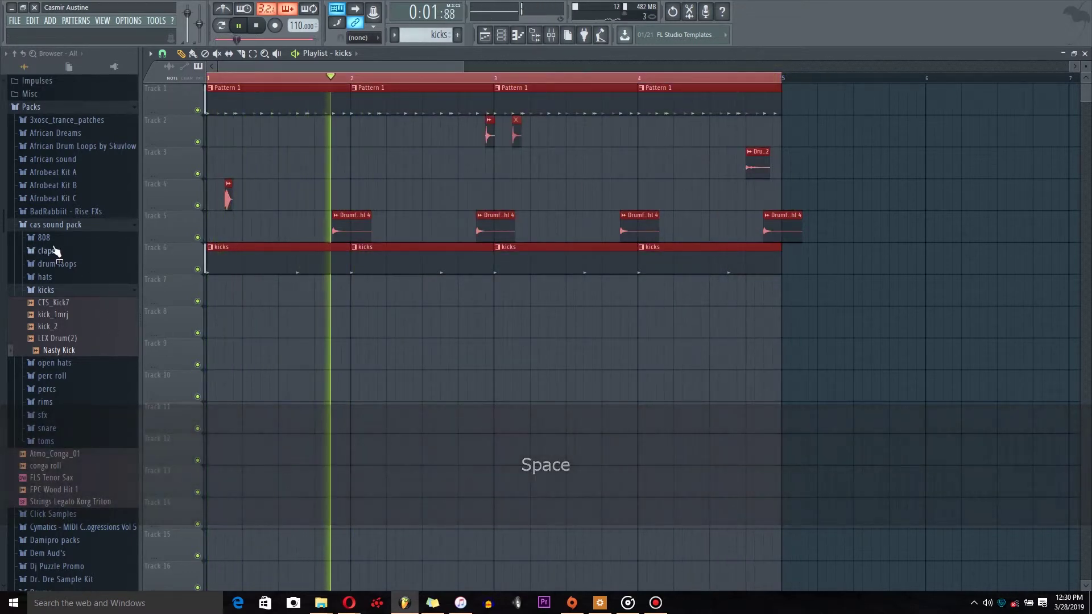
{"action": "left_click", "coordinate": [970, 331]}
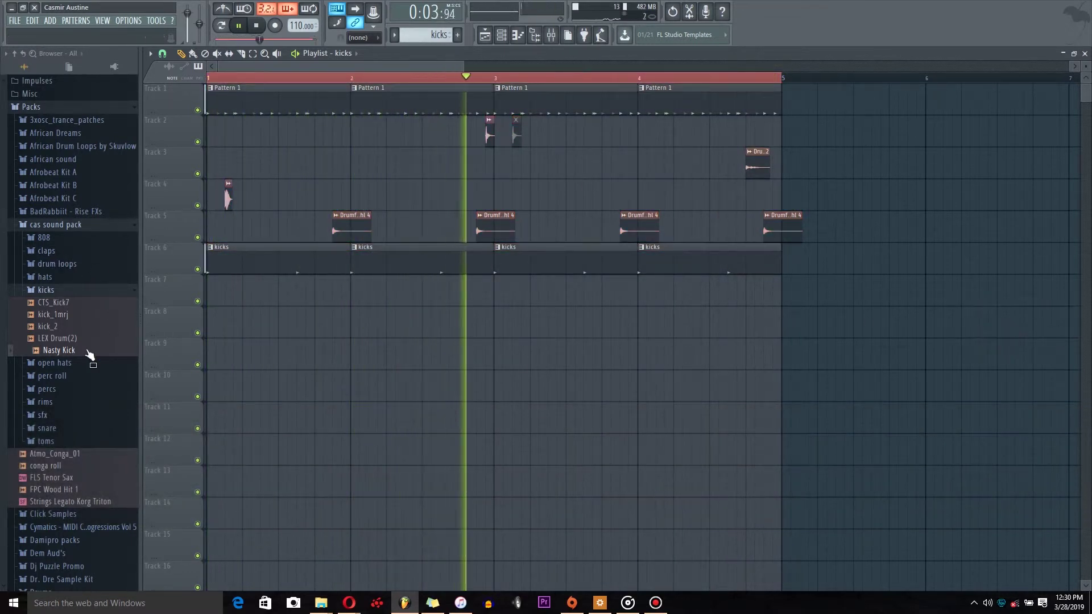
{"action": "key", "text": "space"}
{"action": "left_click", "coordinate": [779, 79]}
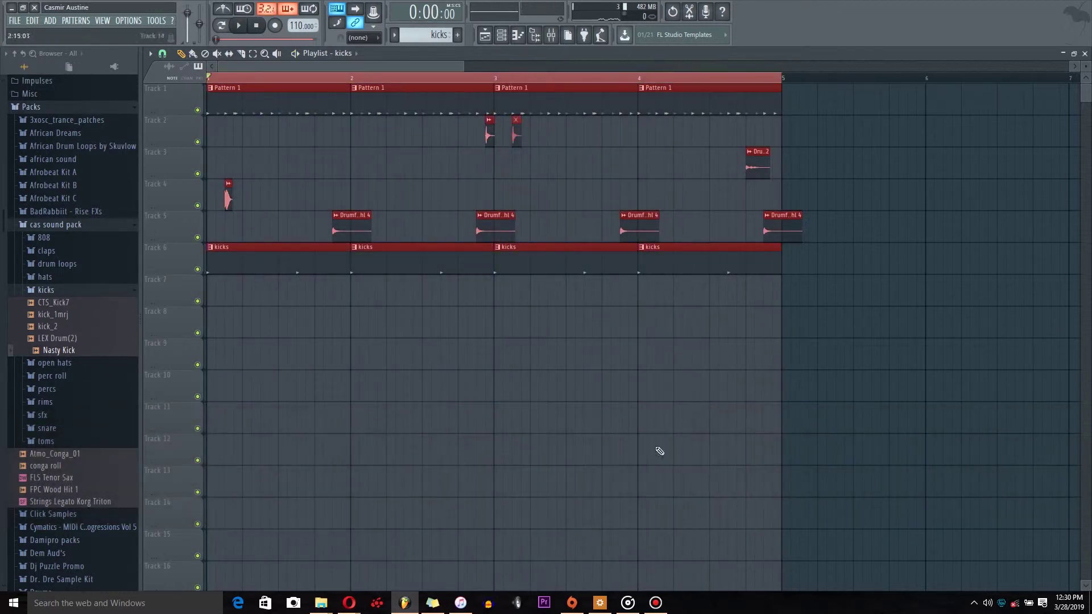
{"action": "left_click", "coordinate": [941, 305]}
{"action": "right_click", "coordinate": [975, 294]}
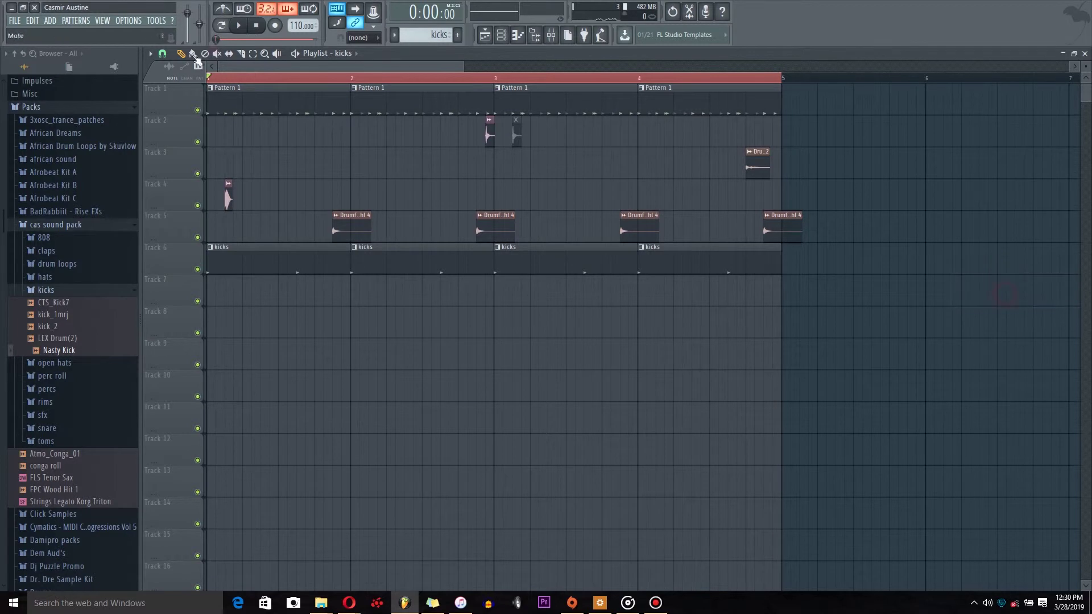
Mark bars 1 to 4 again as the loop range, play the looped arrangement and deselect all clips
{"action": "left_click_drag", "start_coordinate": [779, 79], "coordinate": [171, 120]}
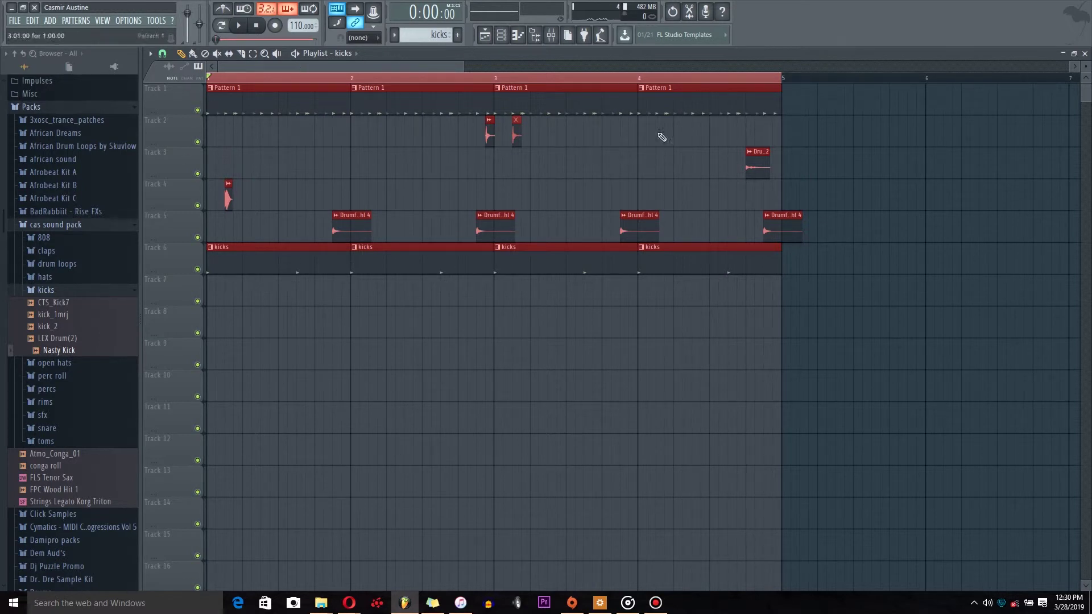
{"action": "key", "text": "space"}
{"action": "scroll", "coordinate": [451, 80], "scroll_direction": "down", "scroll_amount": 3}
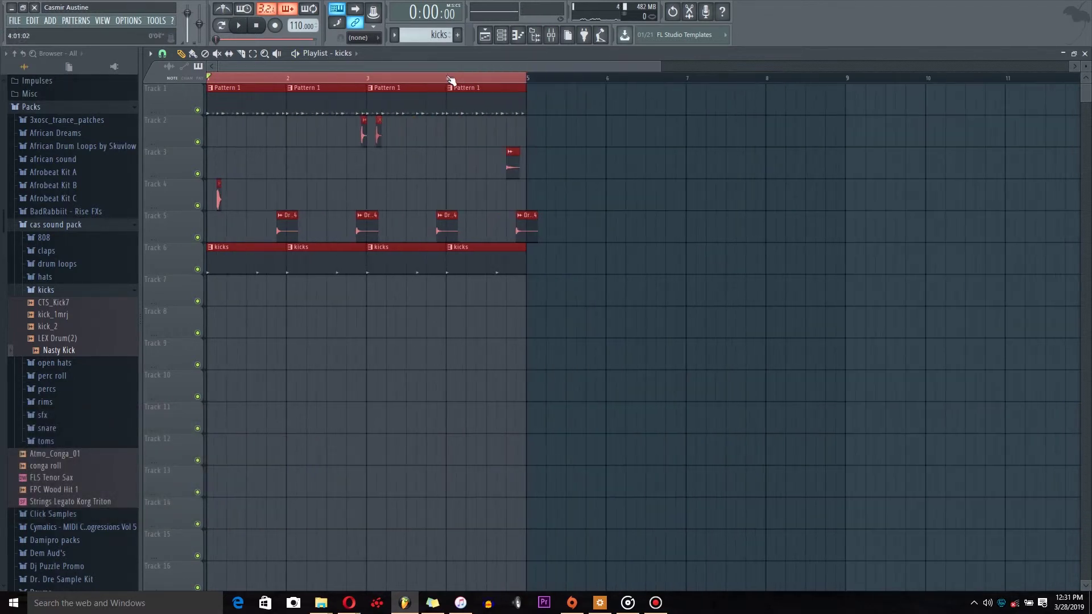
{"action": "scroll", "coordinate": [592, 207], "scroll_direction": "down", "scroll_amount": 4}
{"action": "scroll", "coordinate": [569, 222], "scroll_direction": "up", "scroll_amount": 4}
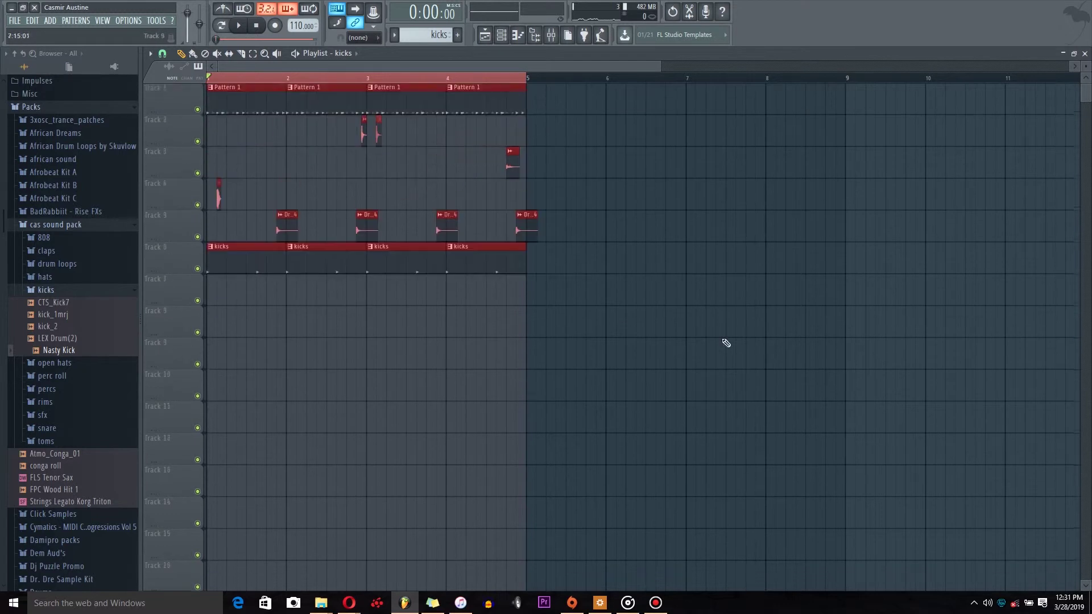
{"action": "key", "text": "space"}
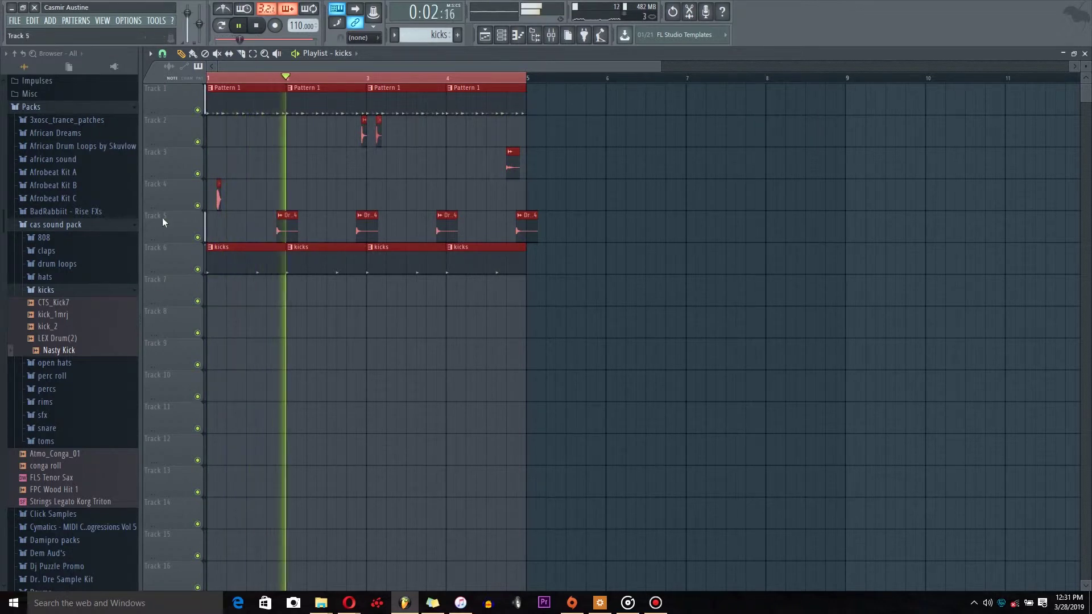
{"action": "key", "text": "space"}
{"action": "left_click", "coordinate": [597, 286]}
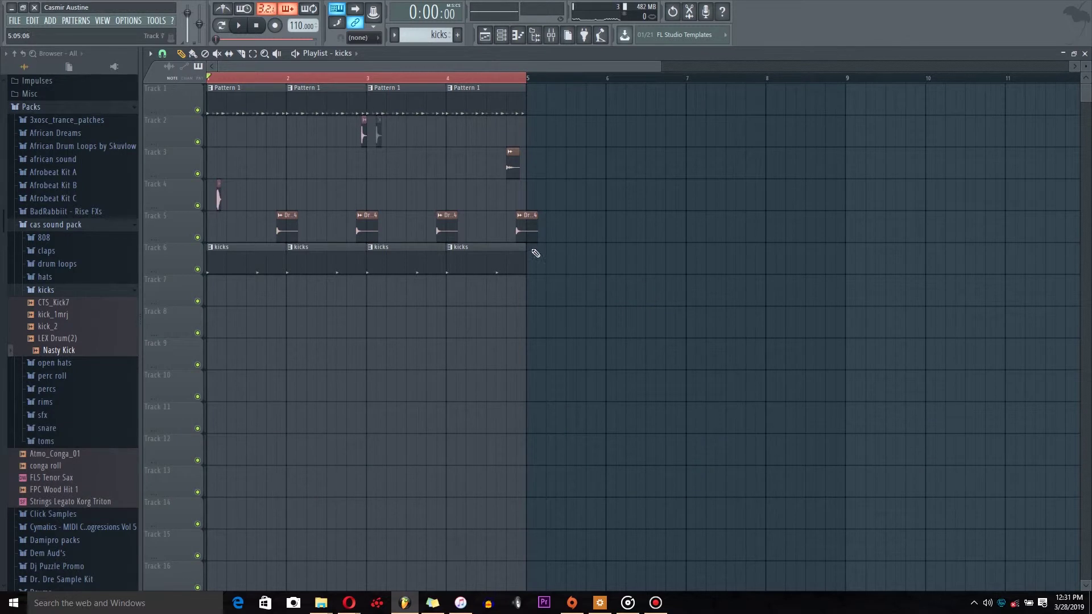
Show the channel rack, close the cas sound pack and look through the Drums (ModeAudio) pack
{"action": "left_click", "coordinate": [501, 36]}
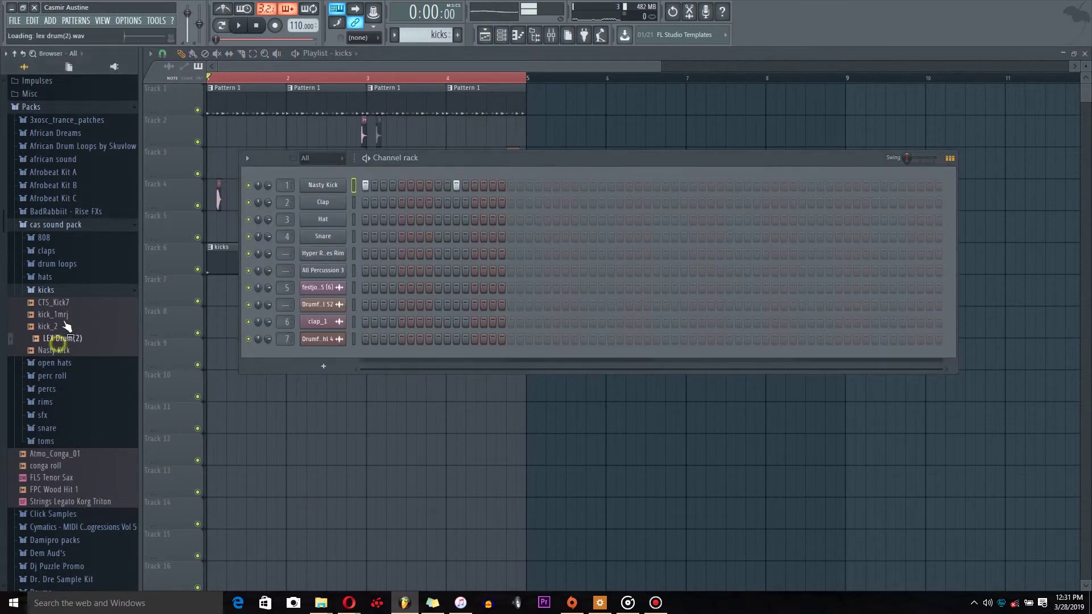
{"action": "left_click", "coordinate": [73, 288]}
{"action": "left_click", "coordinate": [85, 227]}
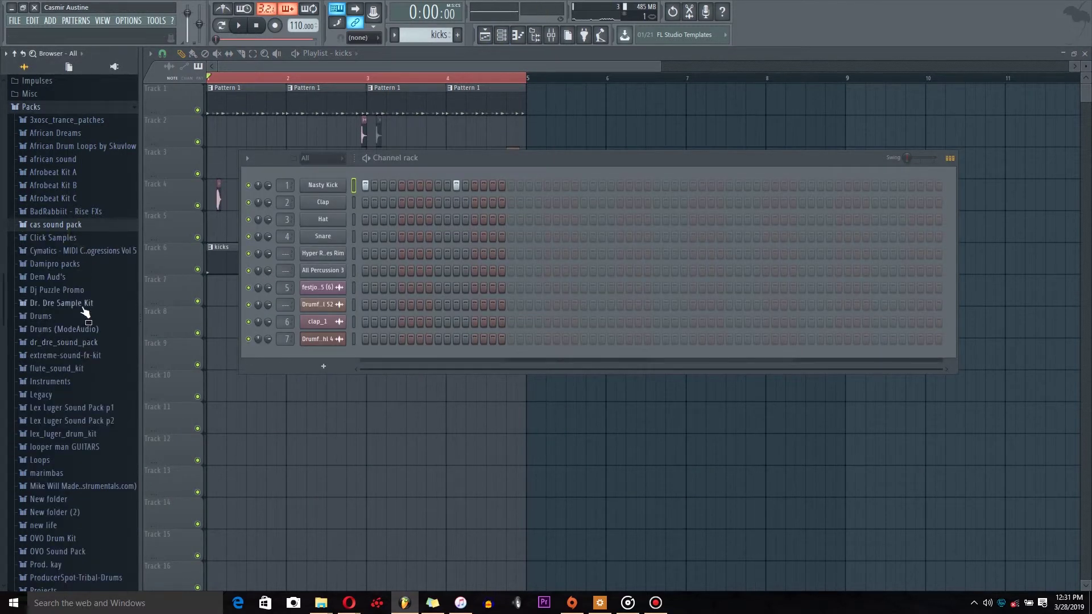
{"action": "left_click", "coordinate": [75, 329]}
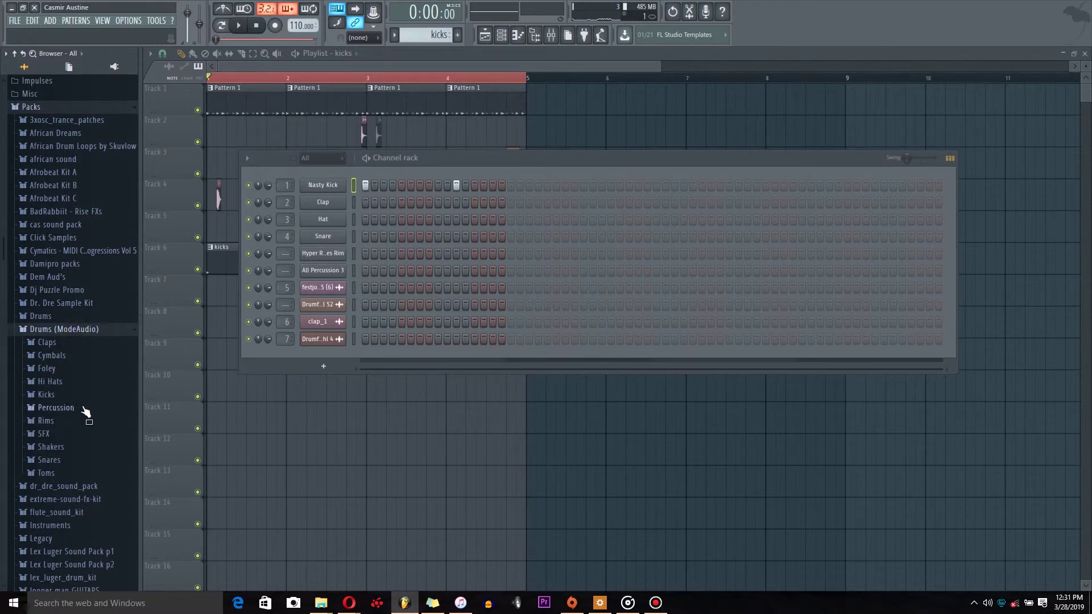
{"action": "left_click", "coordinate": [88, 329]}
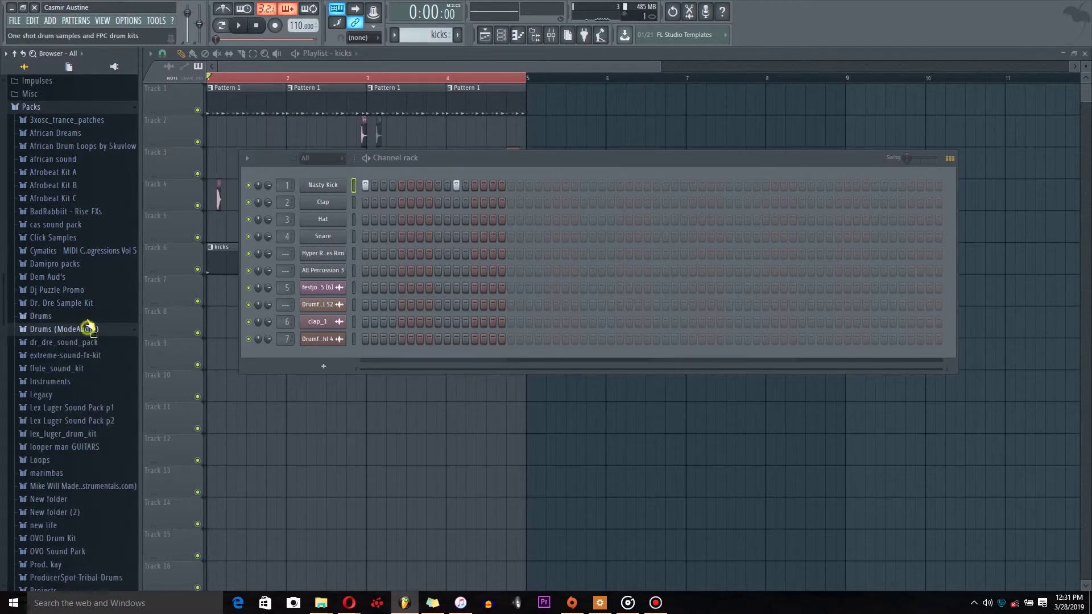
Load the Jazz guitar from the Guitar folder of the Instruments pack as a new channel
{"action": "scroll", "coordinate": [83, 324], "scroll_direction": "down", "scroll_amount": 3}
{"action": "left_click", "coordinate": [84, 310]}
{"action": "scroll", "coordinate": [74, 273], "scroll_direction": "down", "scroll_amount": 3}
{"action": "left_click", "coordinate": [63, 268]}
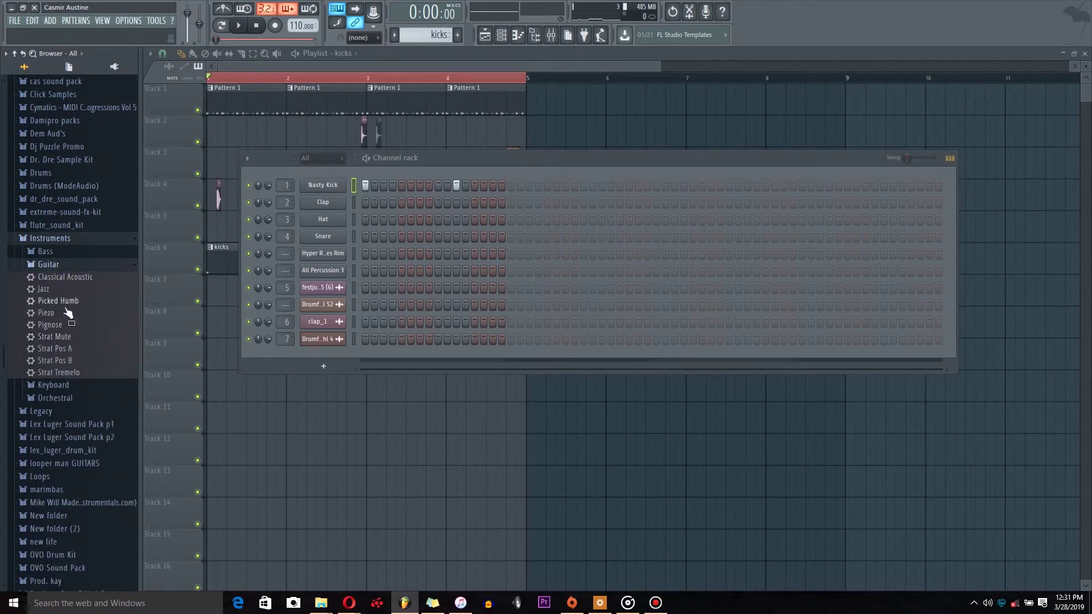
{"action": "left_click_drag", "start_coordinate": [337, 339], "coordinate": [332, 356]}
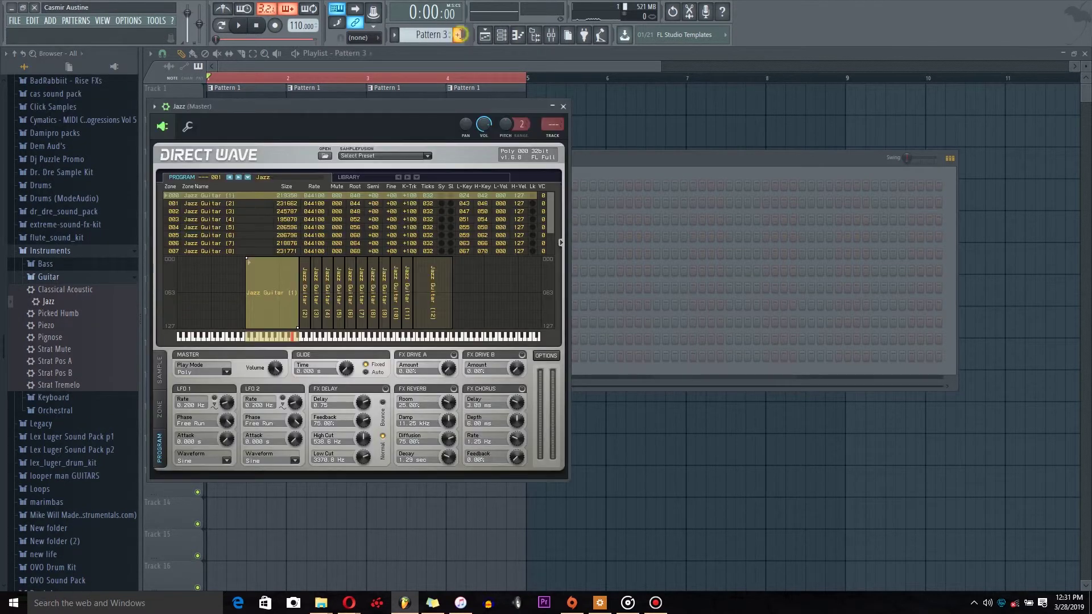
Create a new pattern named jazz
{"action": "left_click", "coordinate": [461, 36]}
{"action": "type", "text": "ja"}
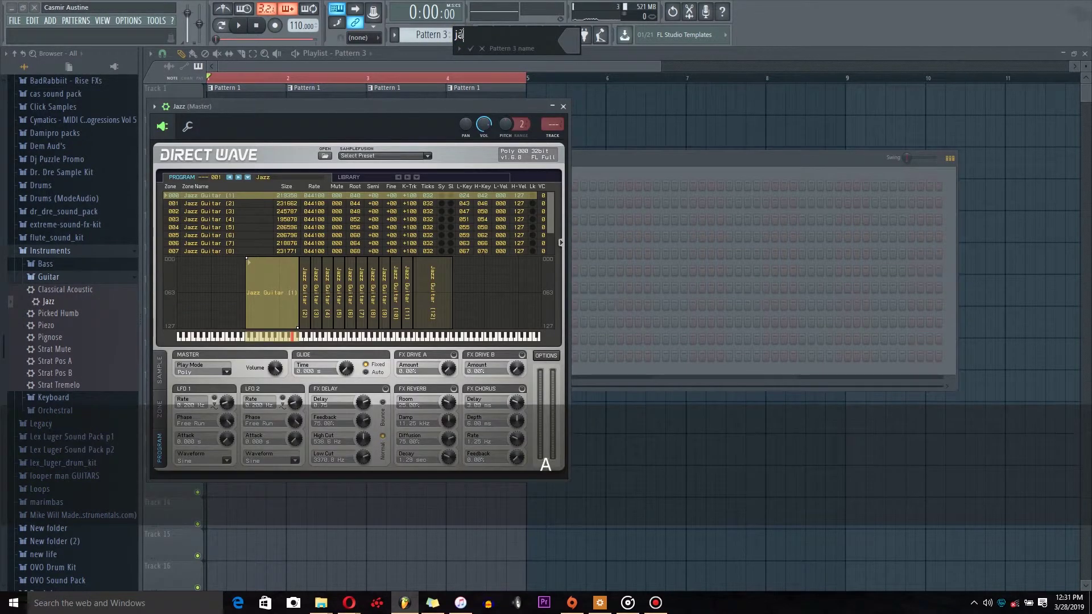
{"action": "type", "text": "zz"}
{"action": "key", "text": "Return"}
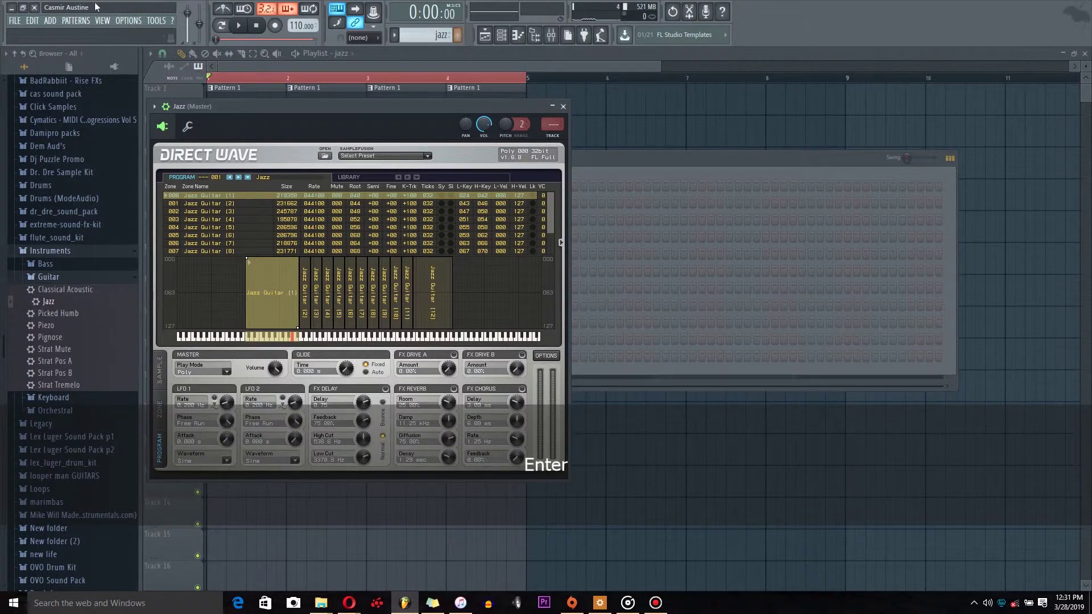
Close the instrument window and place the jazz pattern on Track 7 at bar 1
{"action": "left_click", "coordinate": [387, 50]}
{"action": "left_click", "coordinate": [288, 312]}
{"action": "left_click_drag", "start_coordinate": [313, 311], "coordinate": [240, 268]}
Play the looped arrangement several times while trying out melody notes on the Jazz guitar
{"action": "key", "text": "space"}
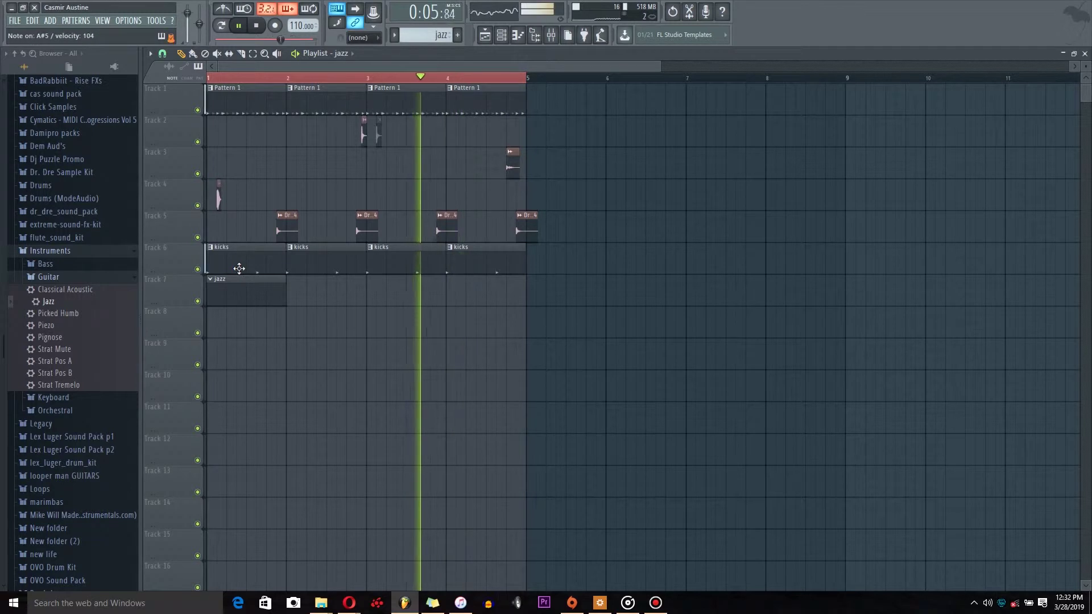
{"action": "key", "text": "space"}
{"action": "key", "text": "space"}
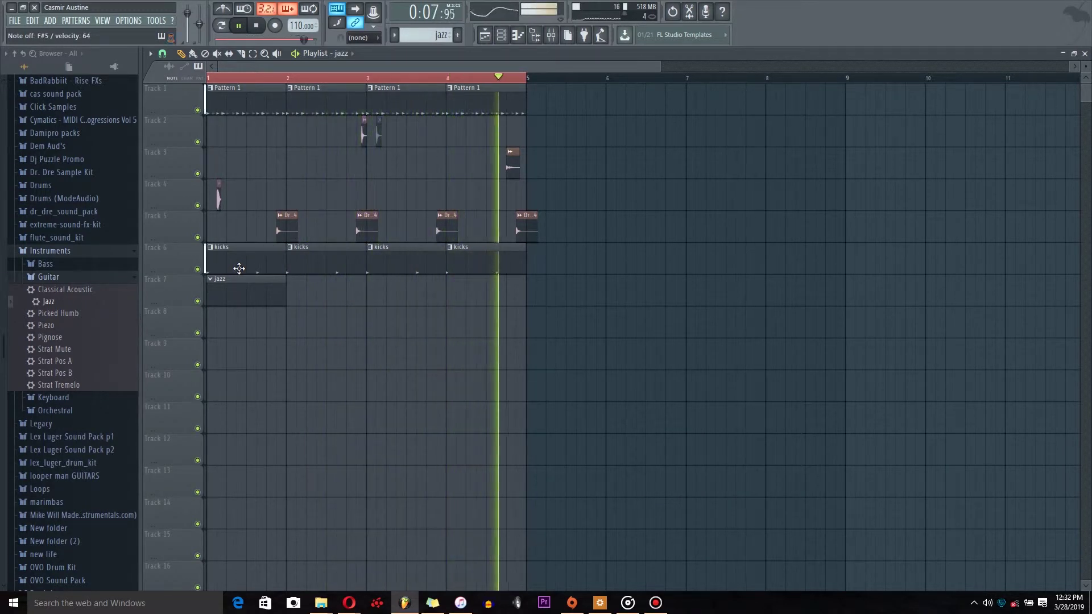
{"action": "key", "text": "space"}
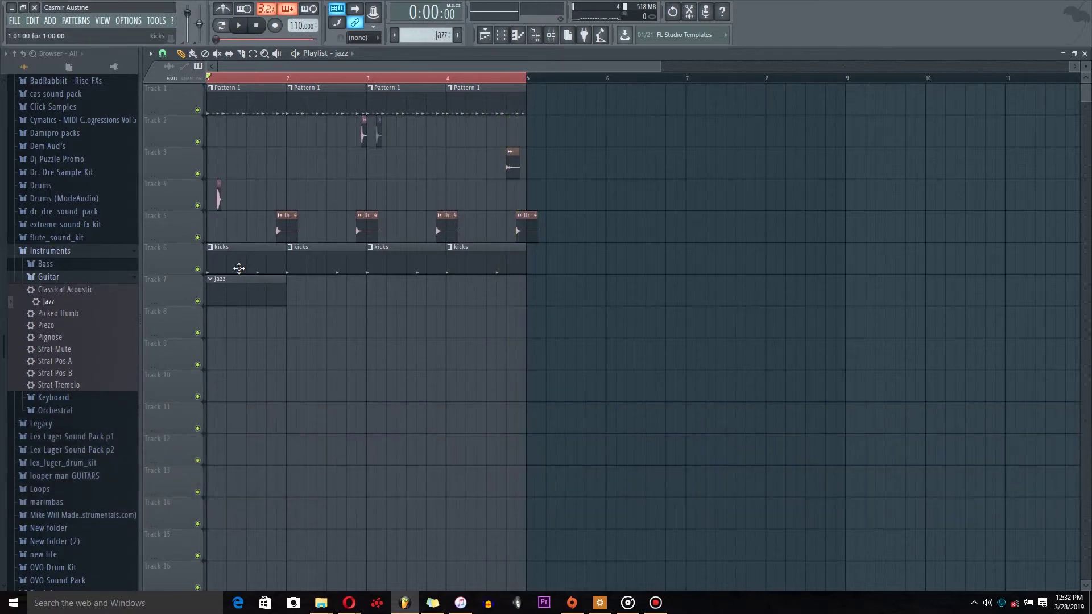
{"action": "key", "text": "space"}
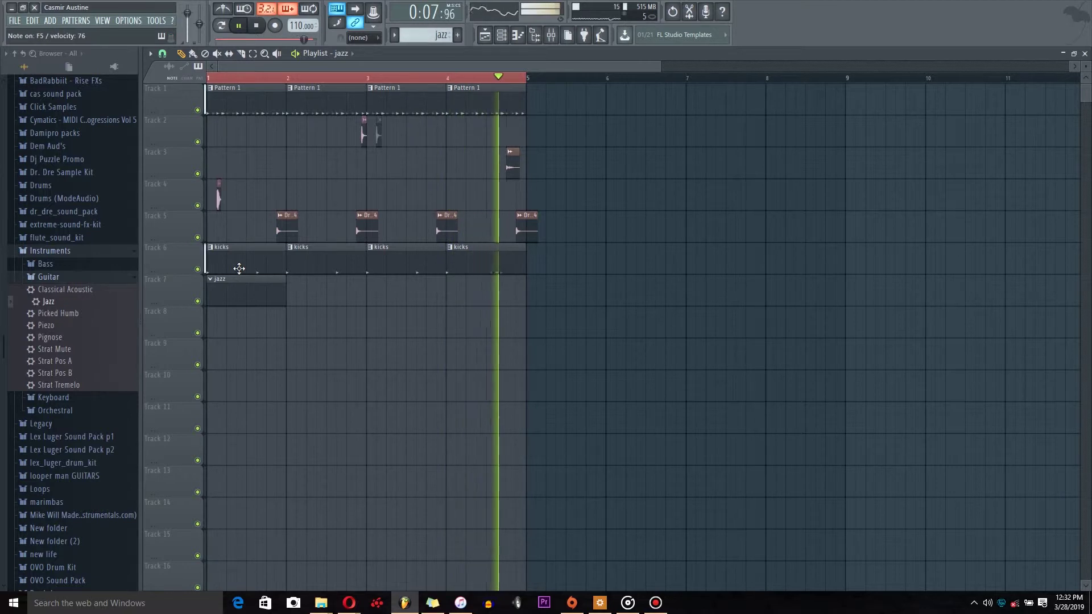
{"action": "key", "text": "space"}
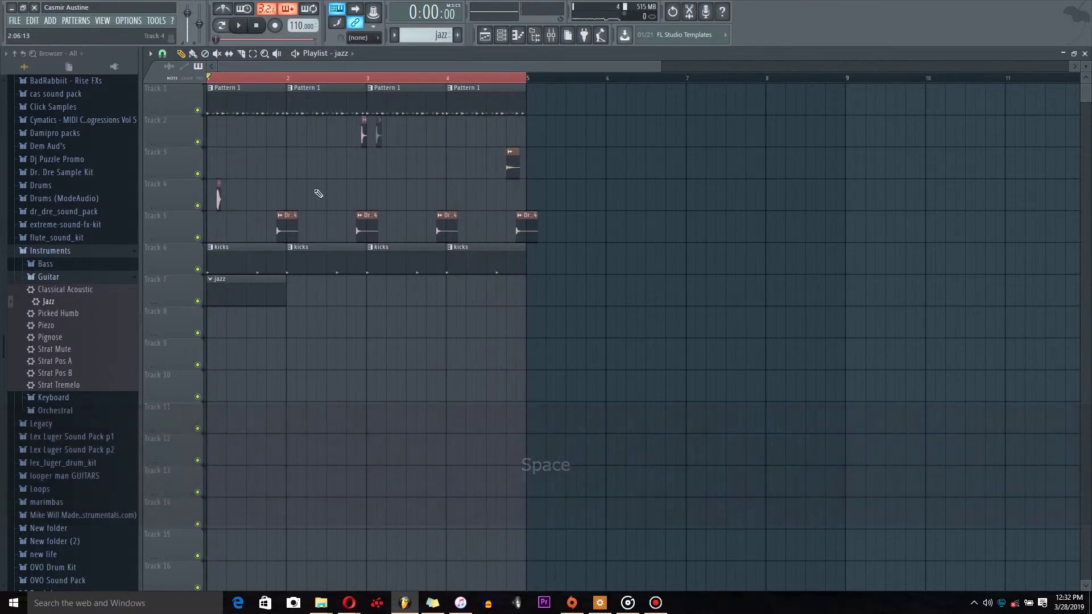
Arm recording for notes and automation, and check the MIDI input devices in the settings
{"action": "left_click", "coordinate": [279, 27]}
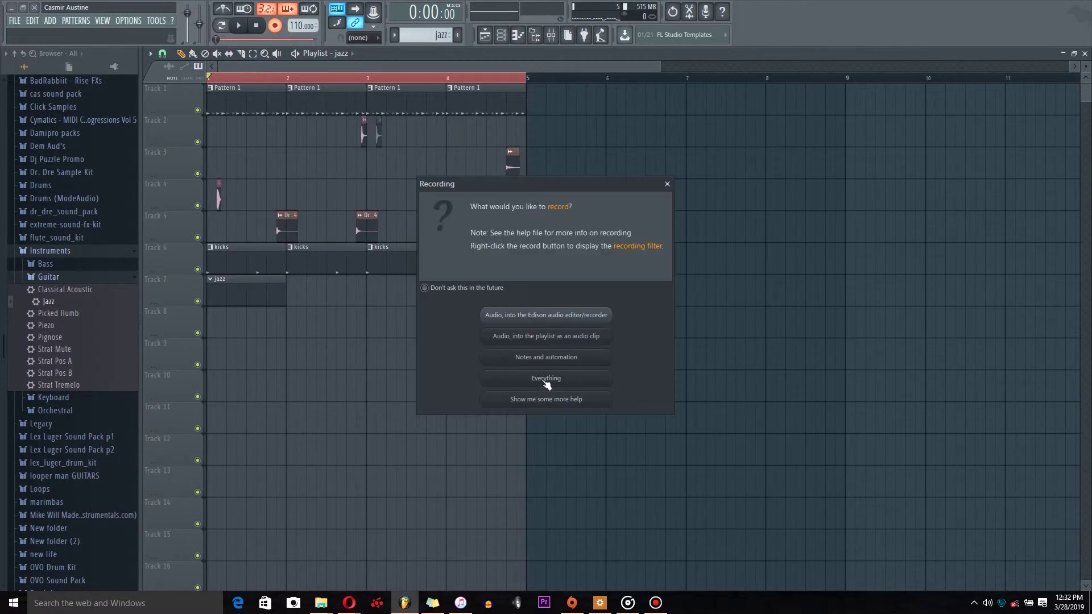
{"action": "left_click", "coordinate": [582, 359]}
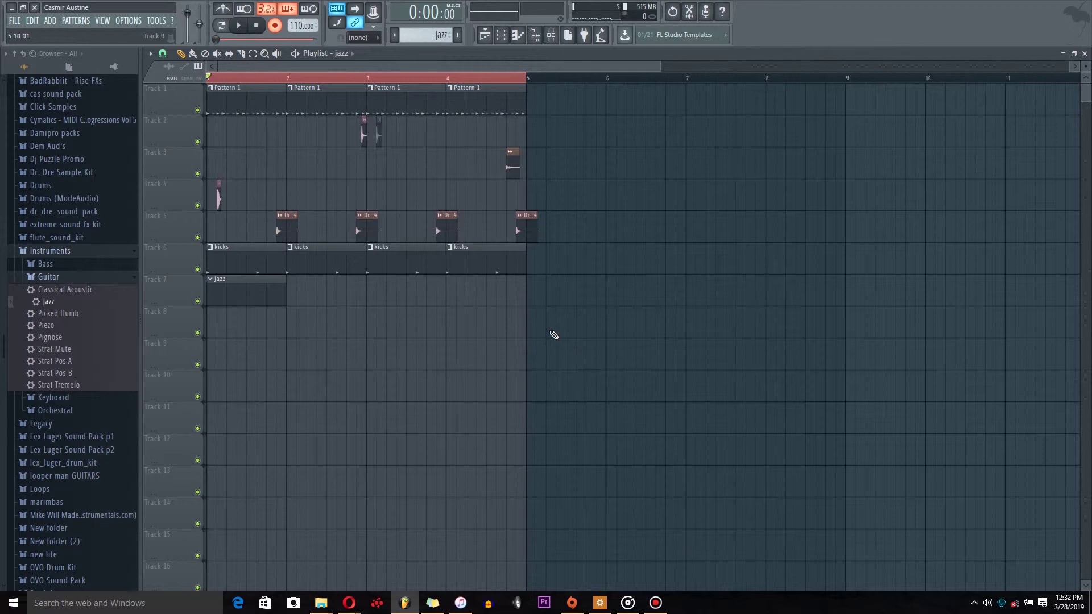
{"action": "left_click", "coordinate": [128, 20]}
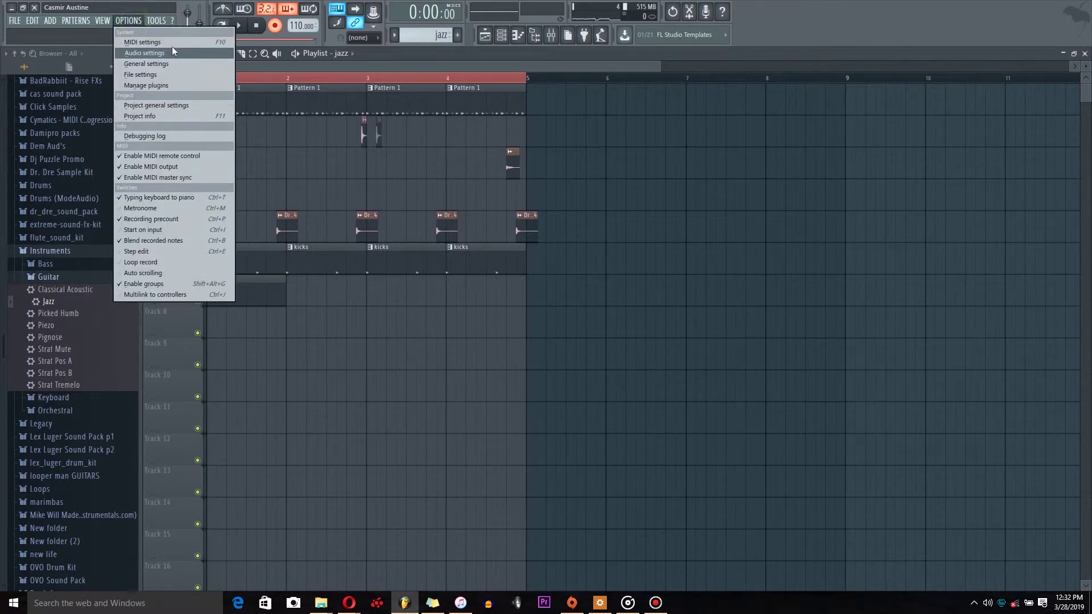
{"action": "left_click", "coordinate": [165, 42]}
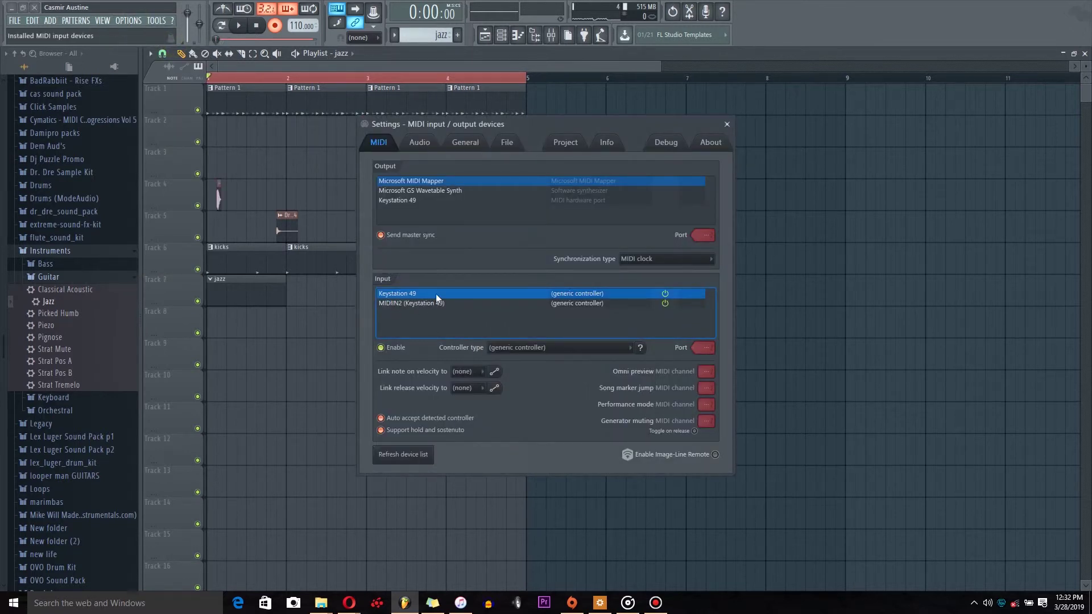
{"action": "left_click", "coordinate": [727, 124]}
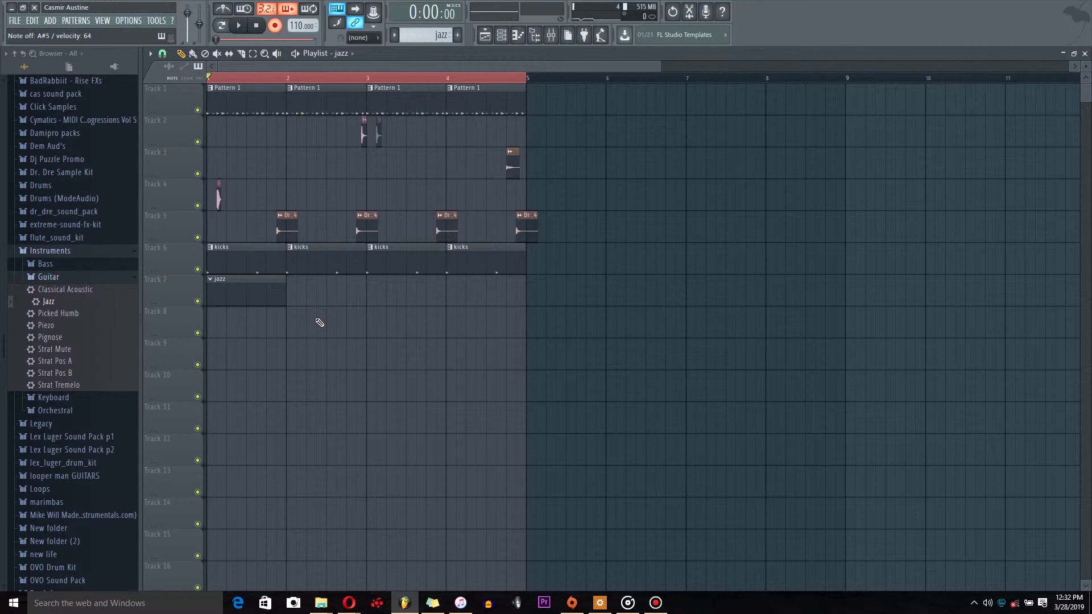
Turn off typing keyboard to piano and record Jazz guitar chords into the jazz pattern across the four-bar loop
{"action": "left_click", "coordinate": [336, 9]}
{"action": "key", "text": "space"}
{"action": "key", "text": "r"}
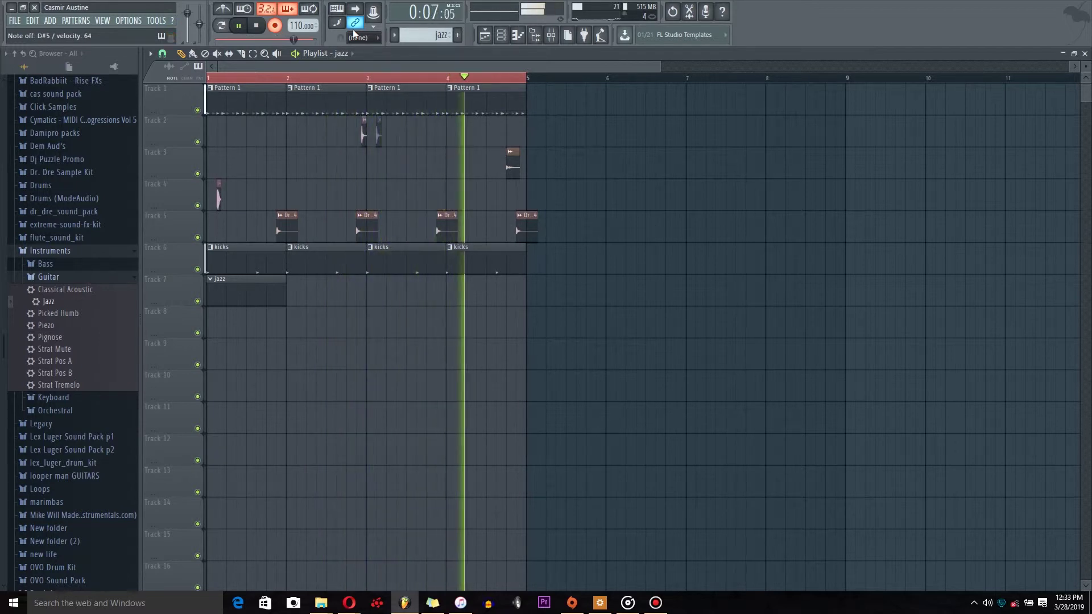
{"action": "key", "text": "space"}
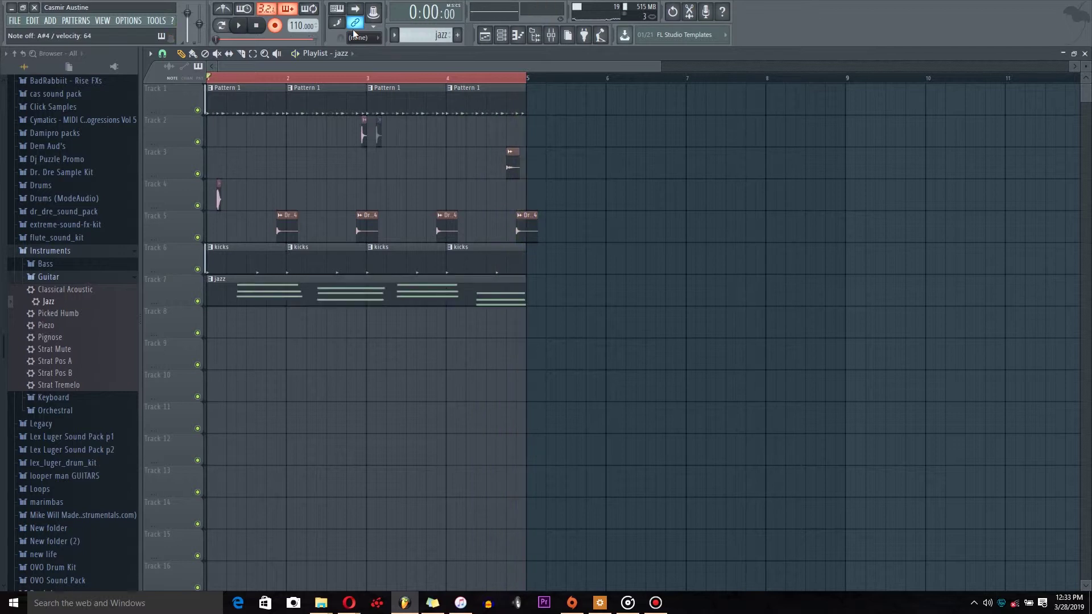
Open the recorded jazz pattern in the Piano roll and quantize the start times of its chord notes to the grid
{"action": "left_click", "coordinate": [370, 312]}
{"action": "right_click", "coordinate": [375, 312]}
{"action": "double_click", "coordinate": [385, 296]}
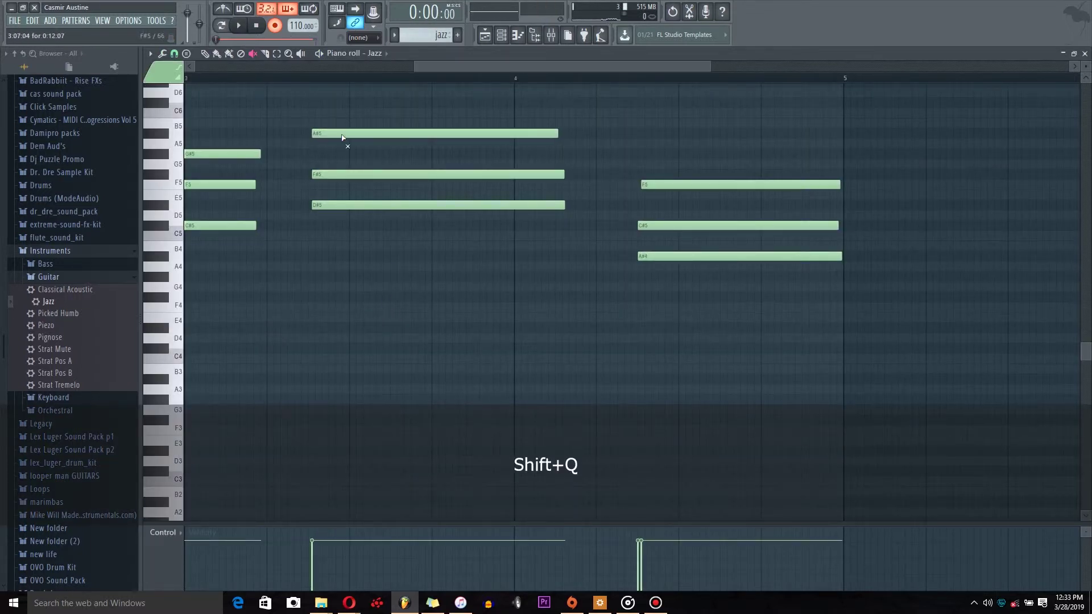
{"action": "left_click", "coordinate": [178, 65]}
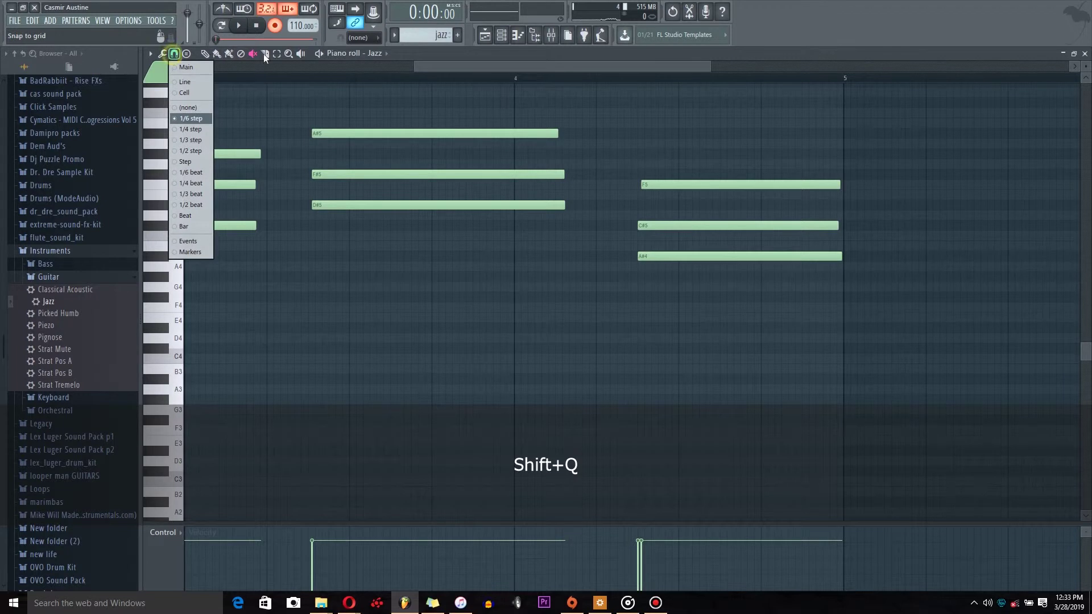
{"action": "left_click", "coordinate": [198, 86]}
{"action": "left_click_drag", "start_coordinate": [466, 66], "coordinate": [252, 77]}
{"action": "left_click_drag", "start_coordinate": [490, 69], "coordinate": [708, 95]}
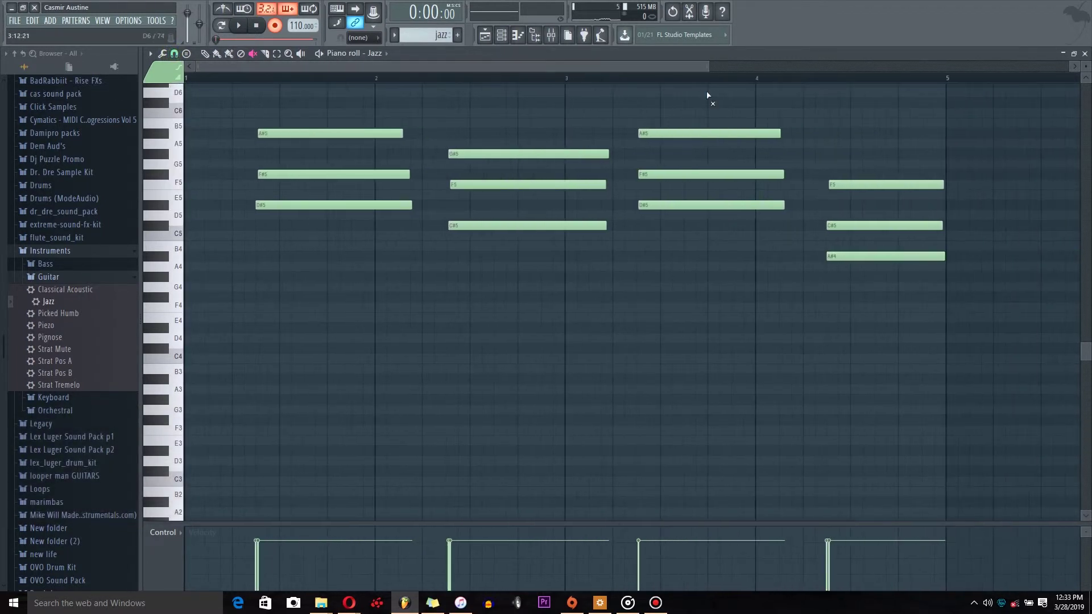
{"action": "key", "text": "shift"}
{"action": "key", "text": "shift"}
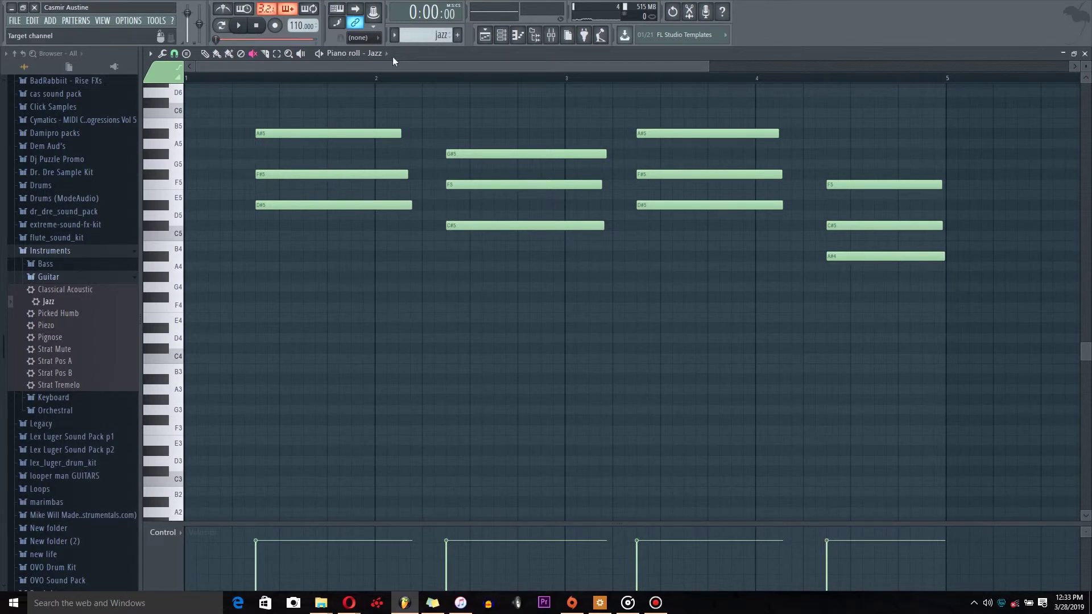
Return to the playlist and play the four-bar loop to hear the quantized Jazz chords with the drums
{"action": "left_click", "coordinate": [485, 36]}
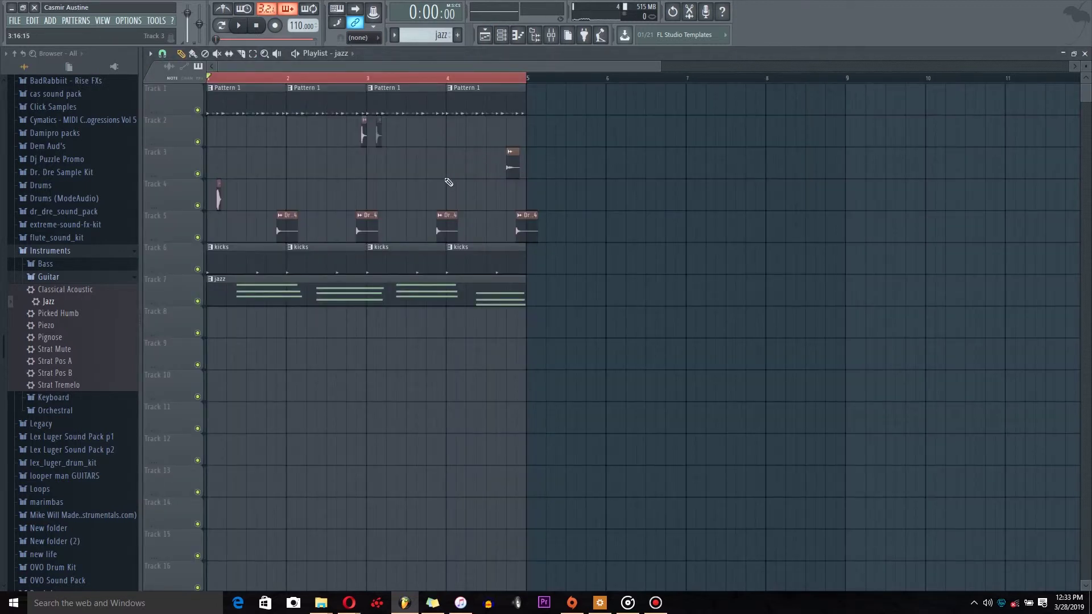
{"action": "key", "text": "space"}
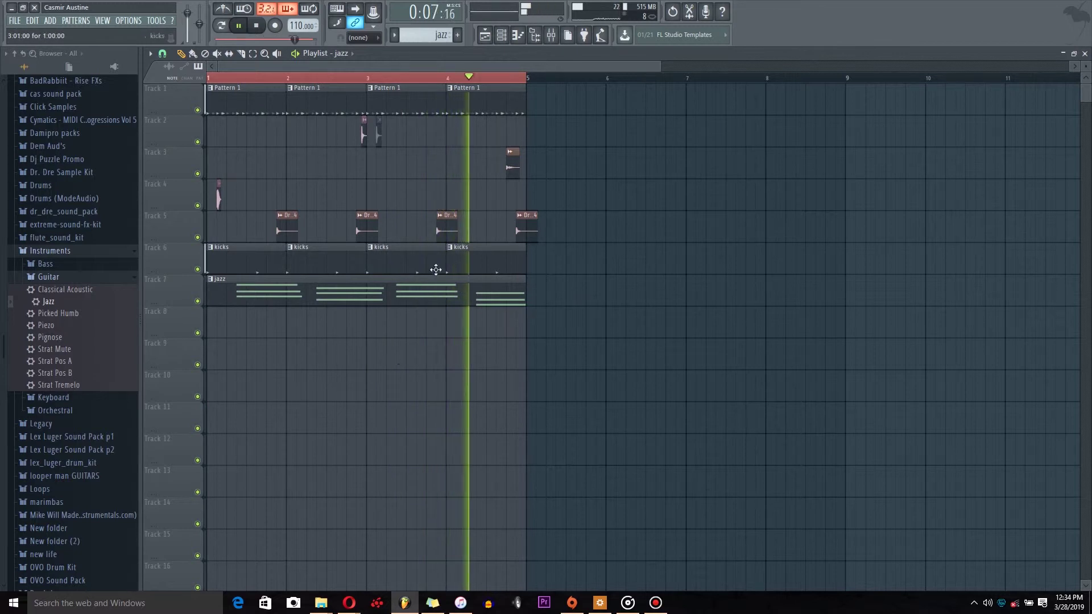
{"action": "key", "text": "space"}
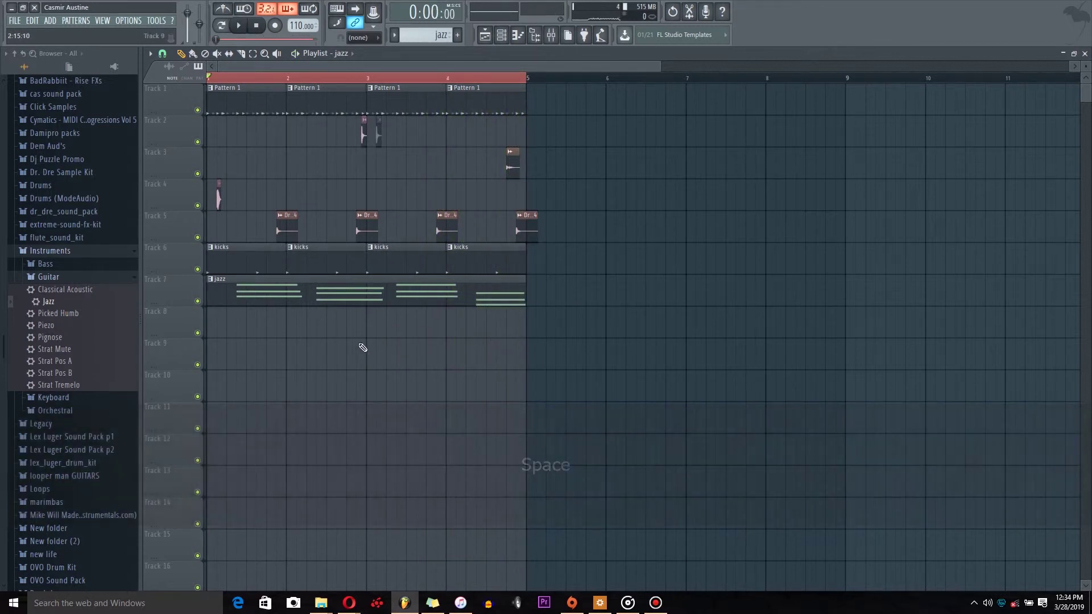
Load the Ibanez bass from the Bass folder of the Instruments pack as a new channel
{"action": "left_click", "coordinate": [51, 250]}
{"action": "left_click", "coordinate": [50, 251]}
{"action": "left_click", "coordinate": [46, 263]}
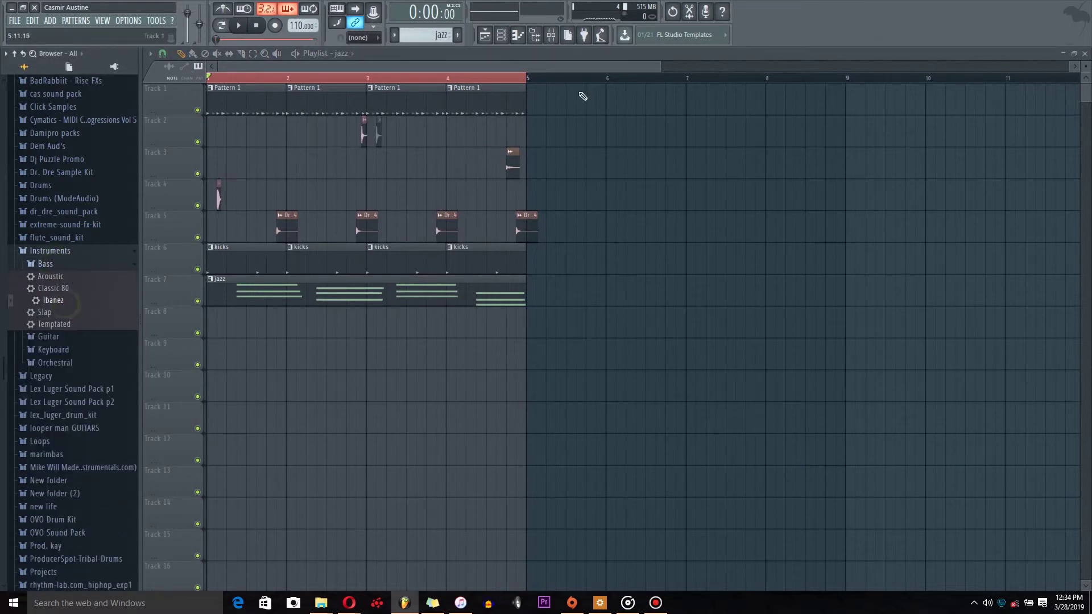
{"action": "left_click", "coordinate": [505, 40]}
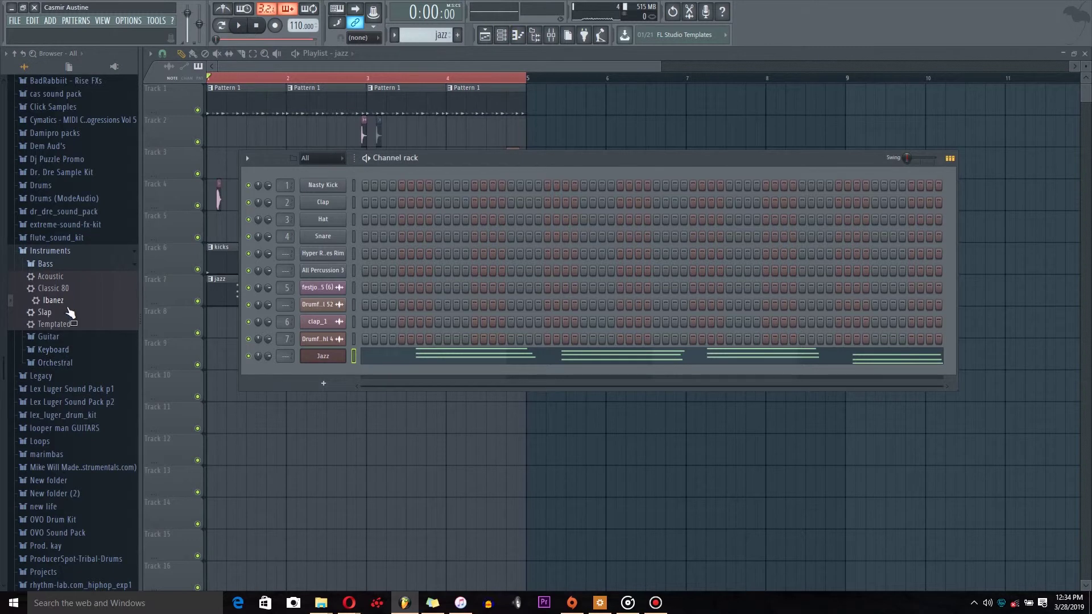
{"action": "left_click_drag", "start_coordinate": [313, 373], "coordinate": [312, 373]}
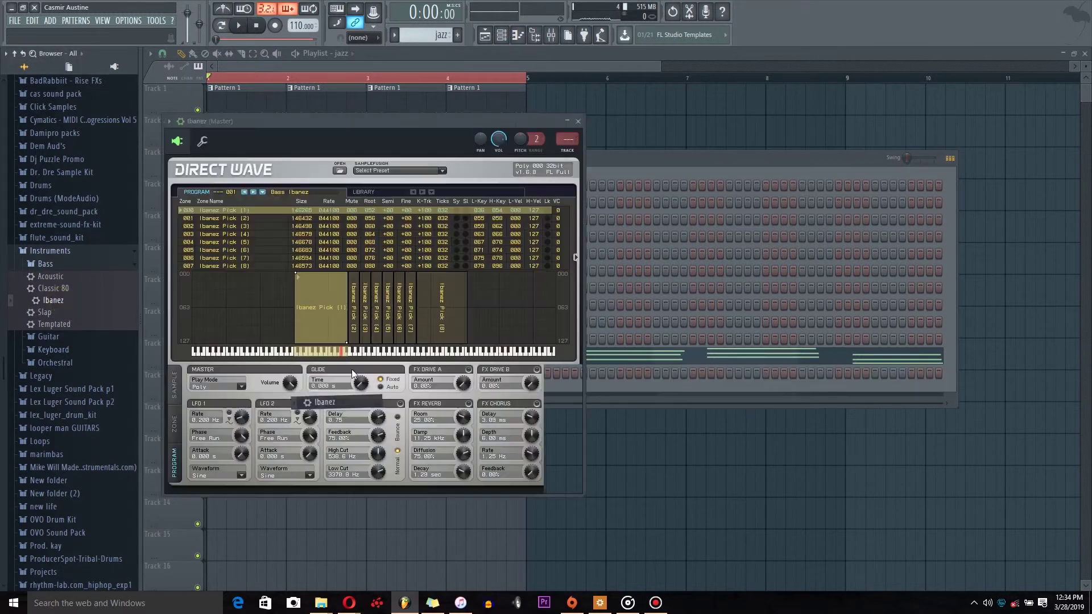
{"action": "left_click", "coordinate": [625, 149]}
{"action": "right_click", "coordinate": [707, 167]}
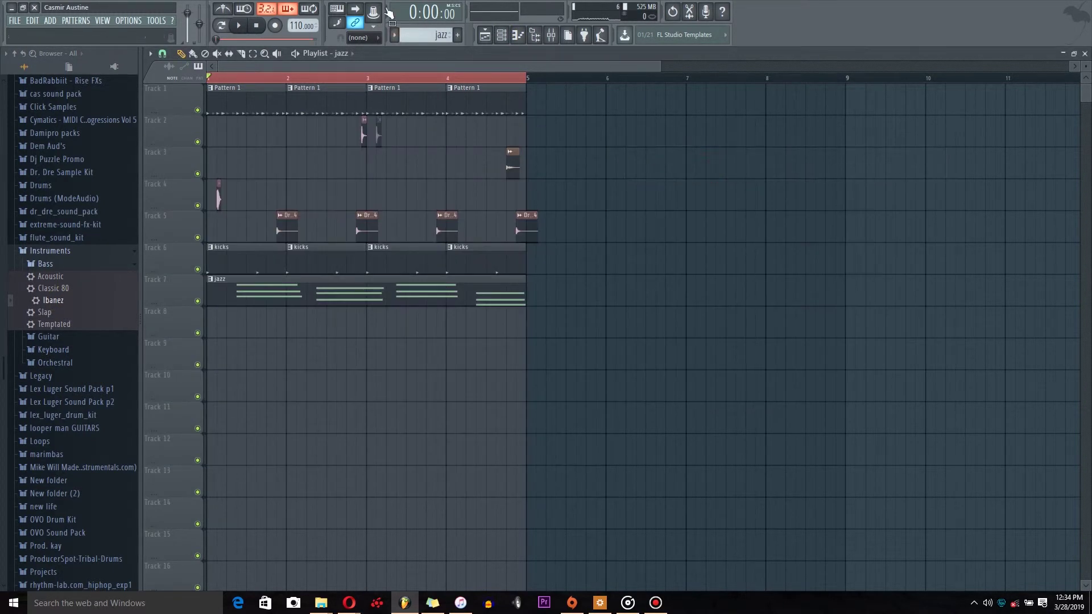
Create a new pattern named bass and place it on Track 8 at bar 1
{"action": "left_click", "coordinate": [457, 37]}
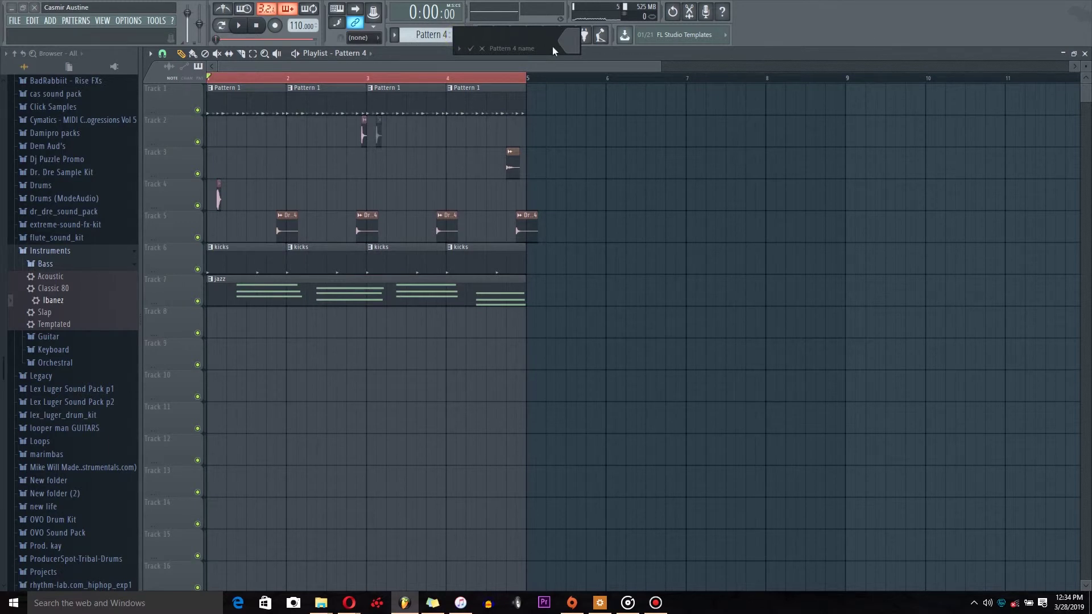
{"action": "type", "text": "bass"}
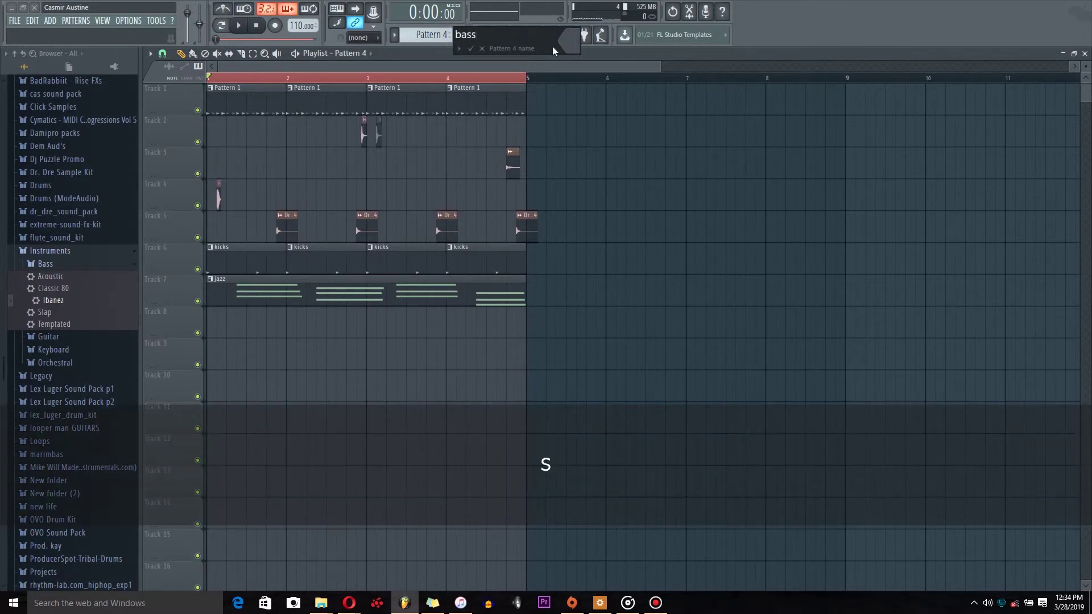
{"action": "key", "text": "Return"}
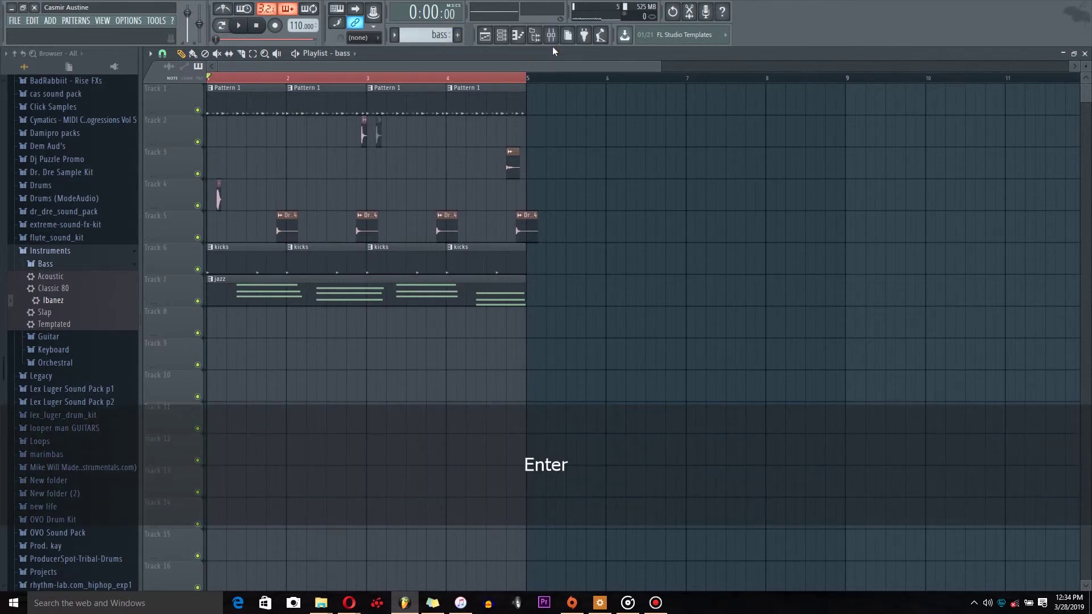
{"action": "left_click", "coordinate": [232, 332]}
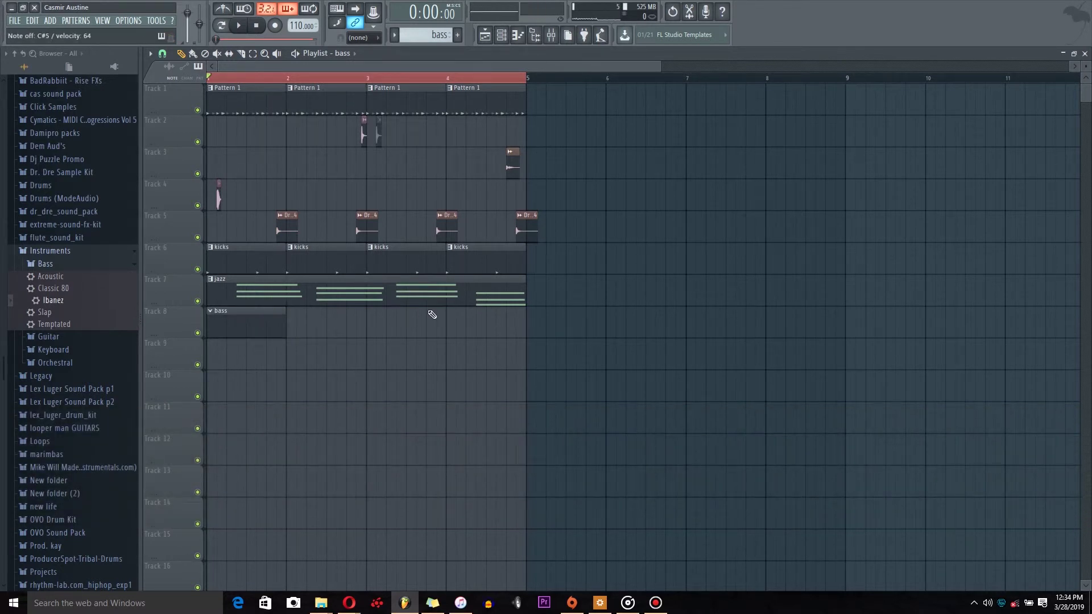
Try out Ibanez notes over the loop and record a bass line into the bass pattern across the four bars
{"action": "key", "text": "space"}
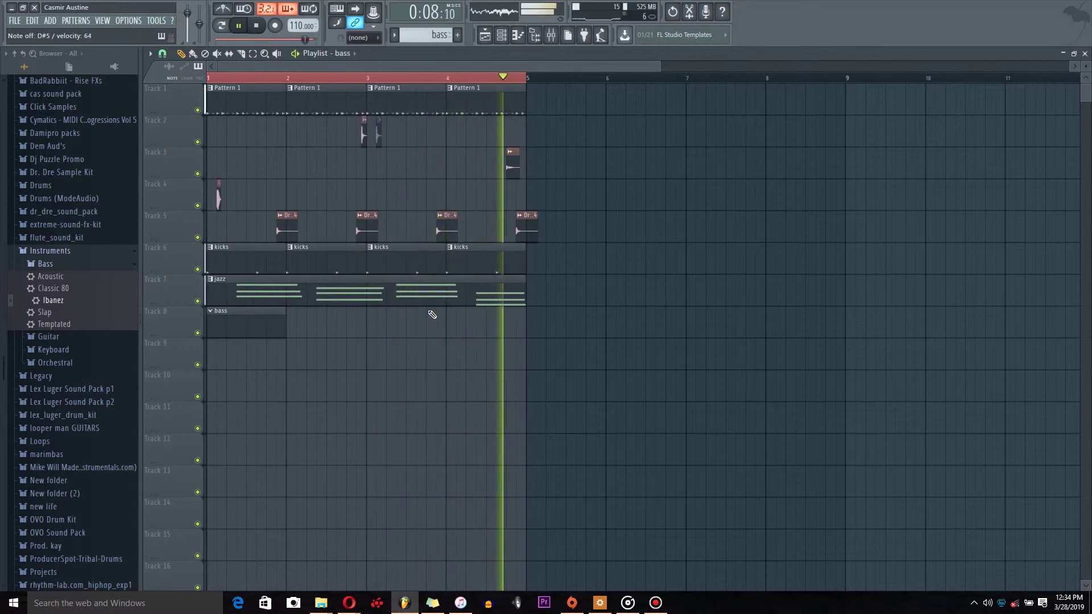
{"action": "key", "text": "space"}
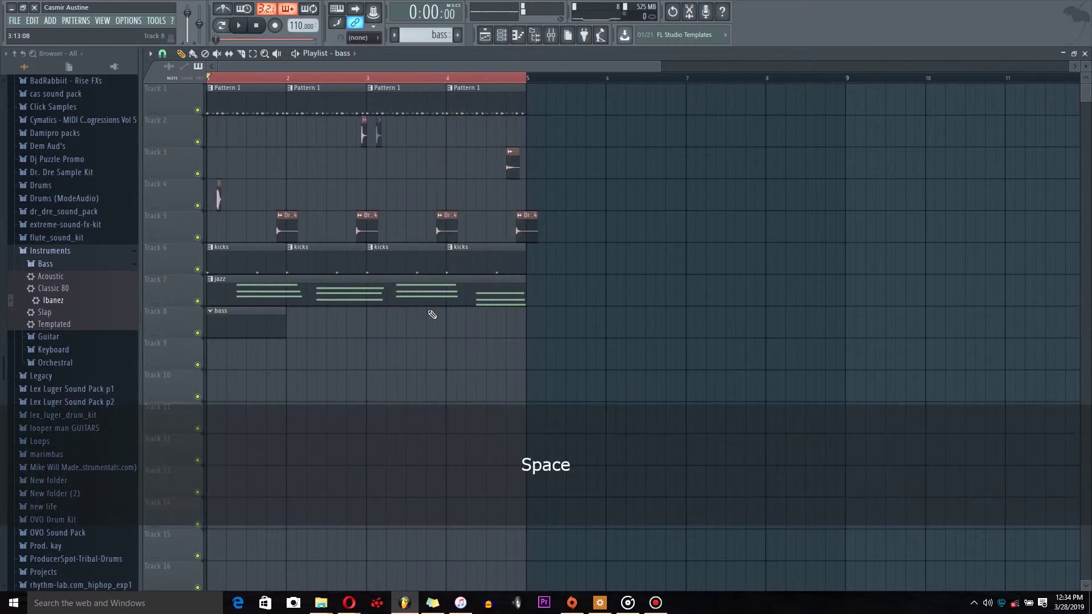
{"action": "key", "text": "r"}
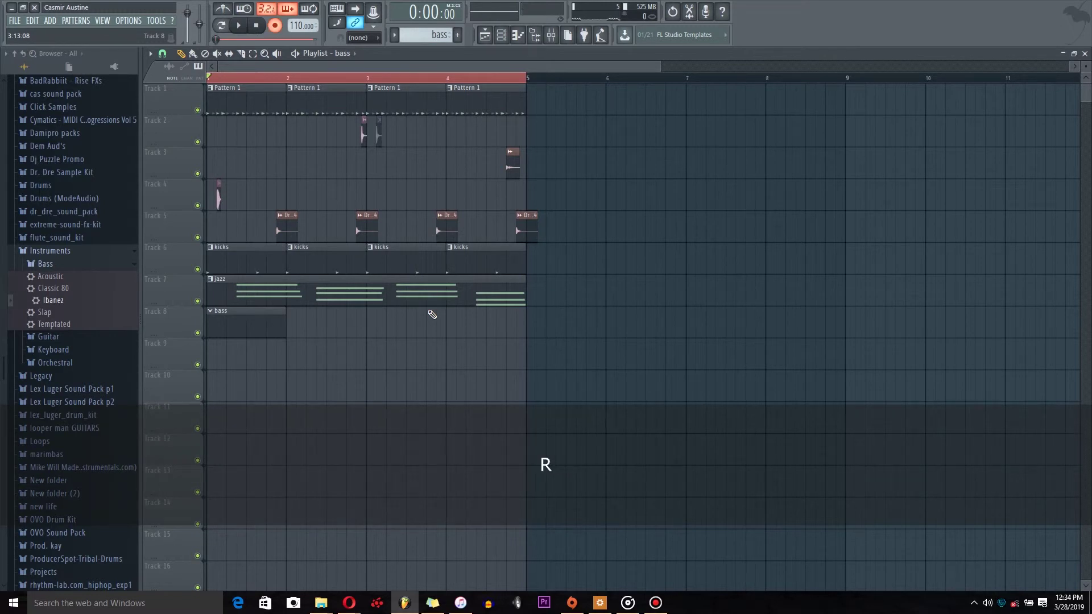
{"action": "key", "text": "space"}
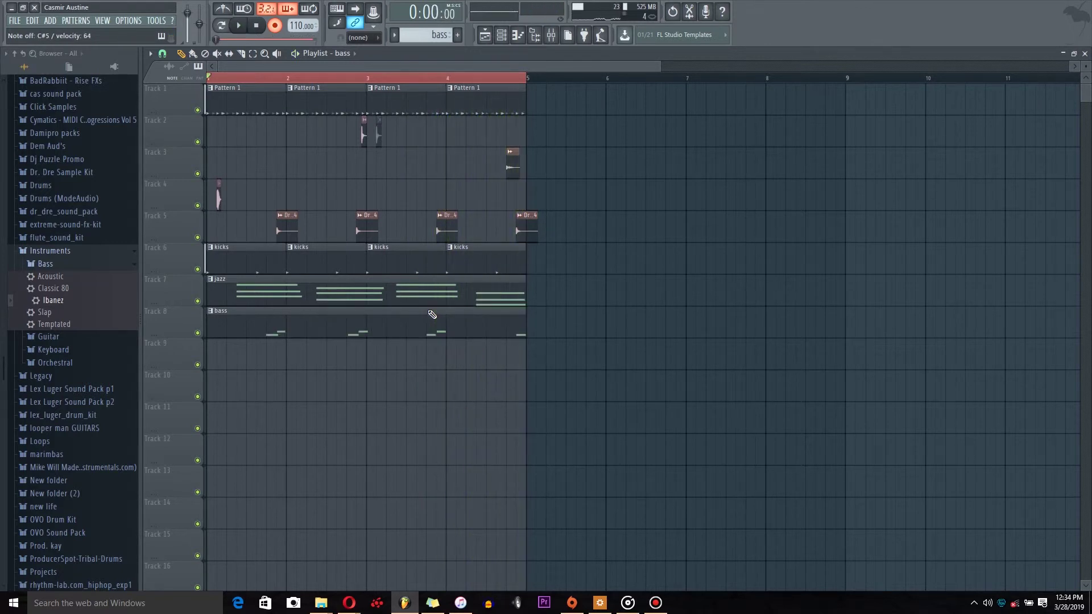
Quantize the recorded bass notes in the Piano roll and disarm recording
{"action": "double_click", "coordinate": [297, 332]}
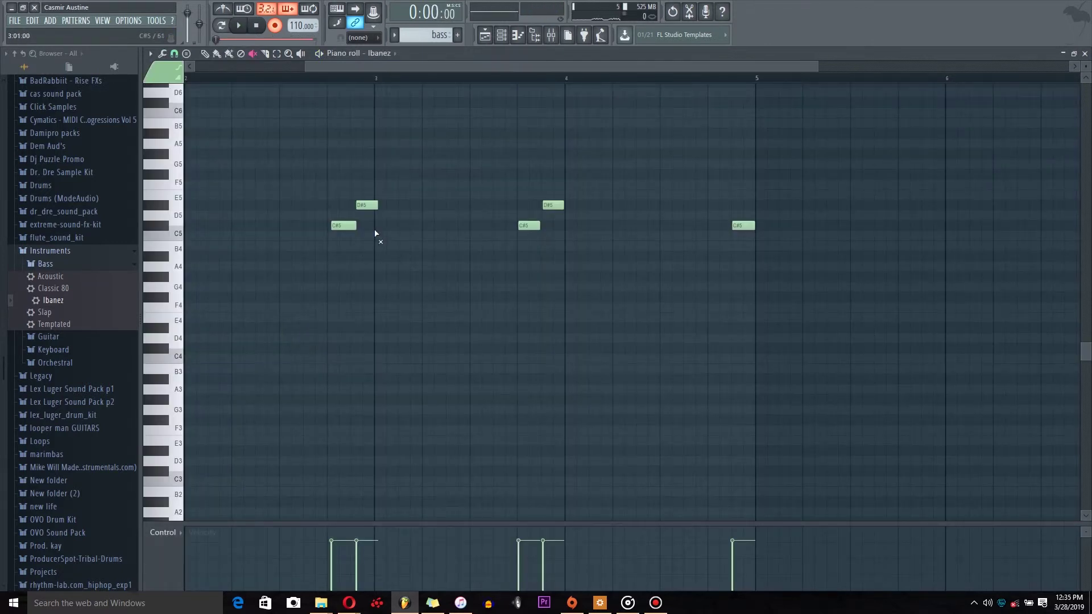
{"action": "key", "text": "shift"}
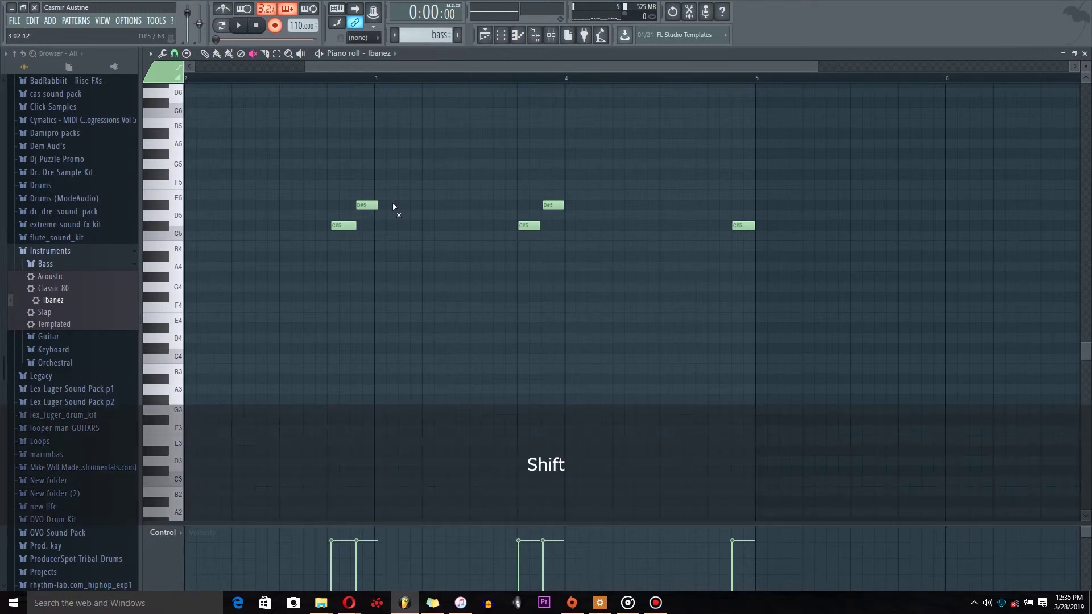
{"action": "left_click", "coordinate": [274, 26]}
{"action": "left_click_drag", "start_coordinate": [469, 67], "coordinate": [360, 69]}
Play the loop, returning to the playlist, to hear the bass line with the rest of the arrangement
{"action": "key", "text": "space"}
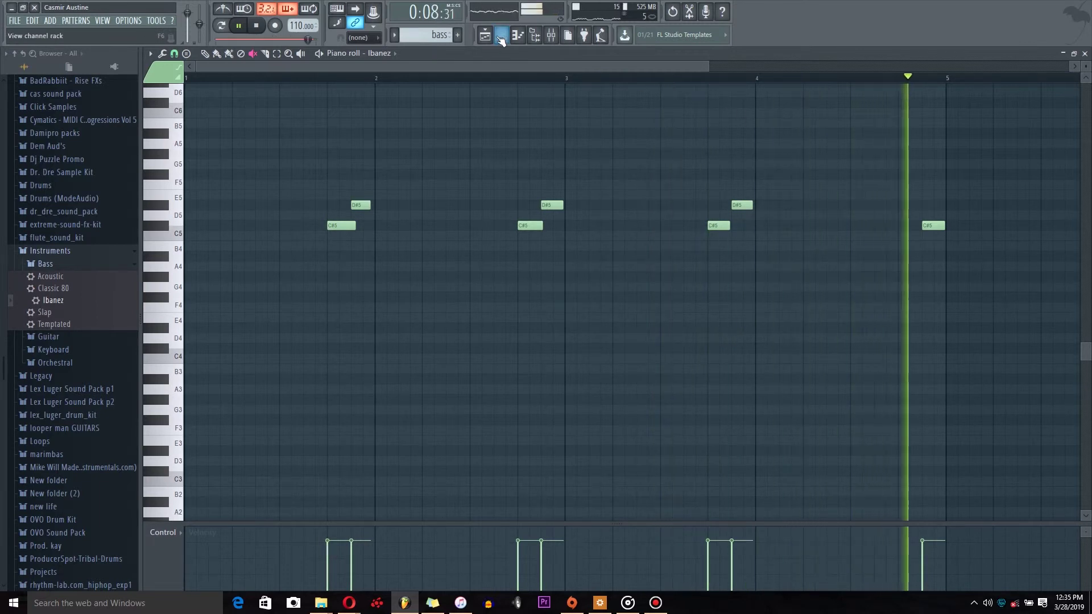
{"action": "key", "text": "F5"}
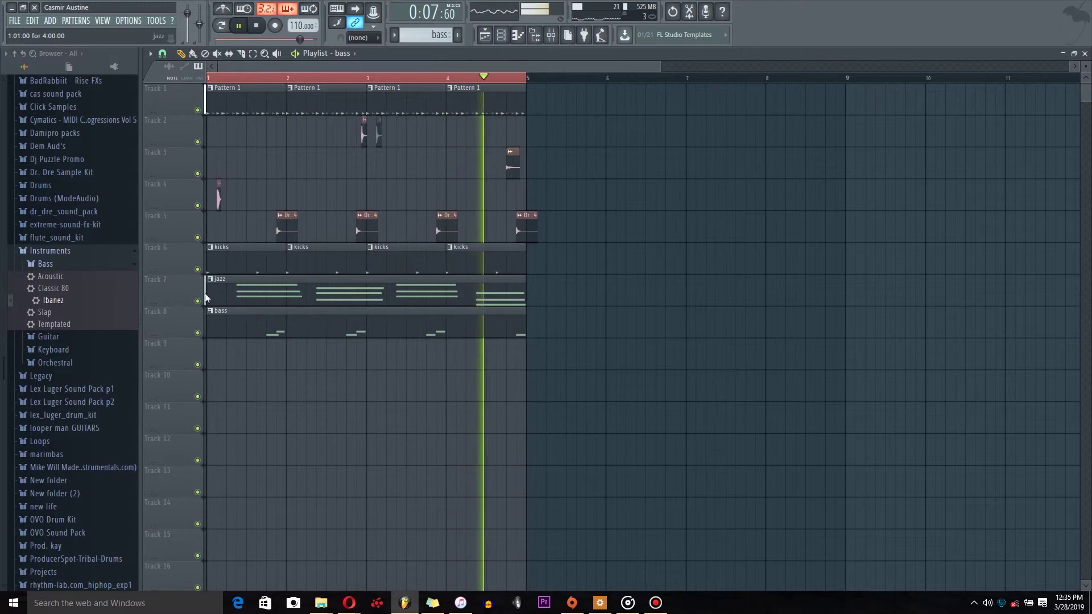
{"action": "scroll", "coordinate": [40, 324], "scroll_direction": "up", "scroll_amount": 6}
{"action": "key", "text": "space"}
Stop working in the Instruments pack and browse to the african instruments folder inside the african sound pack
{"action": "left_click", "coordinate": [50, 310]}
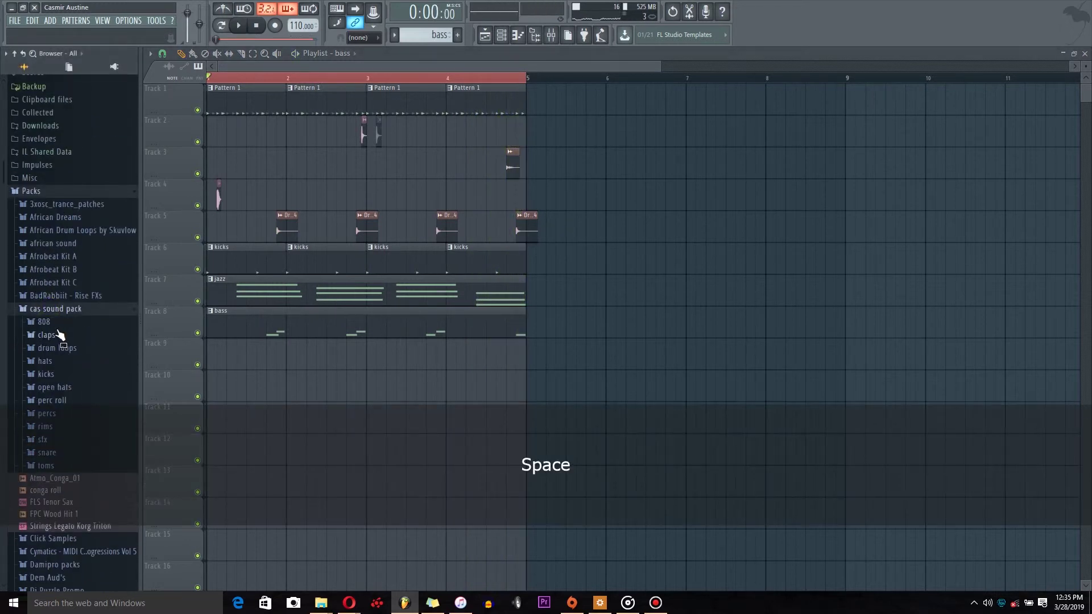
{"action": "left_click", "coordinate": [54, 246]}
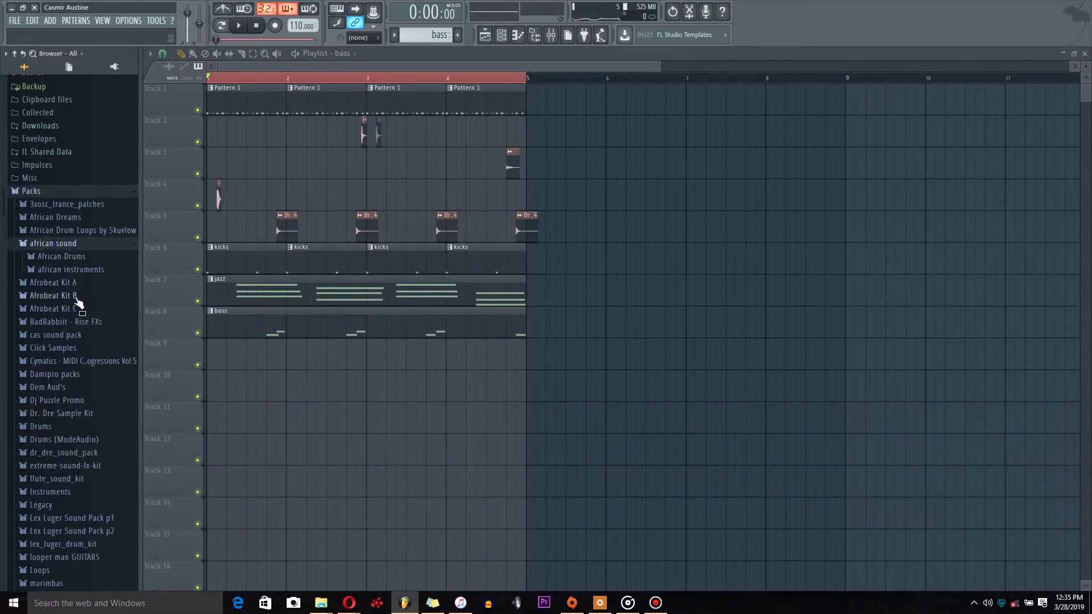
{"action": "left_click", "coordinate": [63, 270]}
{"action": "scroll", "coordinate": [89, 327], "scroll_direction": "down", "scroll_amount": 10}
{"action": "scroll", "coordinate": [55, 179], "scroll_direction": "up", "scroll_amount": 3}
{"action": "scroll", "coordinate": [56, 216], "scroll_direction": "up", "scroll_amount": 6}
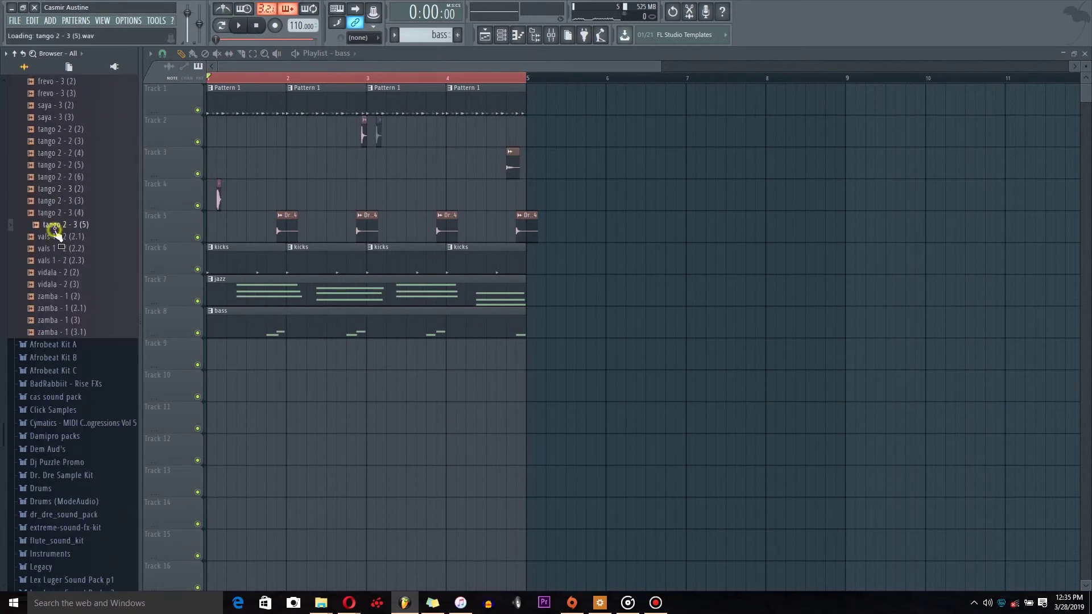
Audition the tango 2 - 3 samples in the african instruments folder
{"action": "left_click", "coordinate": [56, 286]}
{"action": "left_click", "coordinate": [60, 297]}
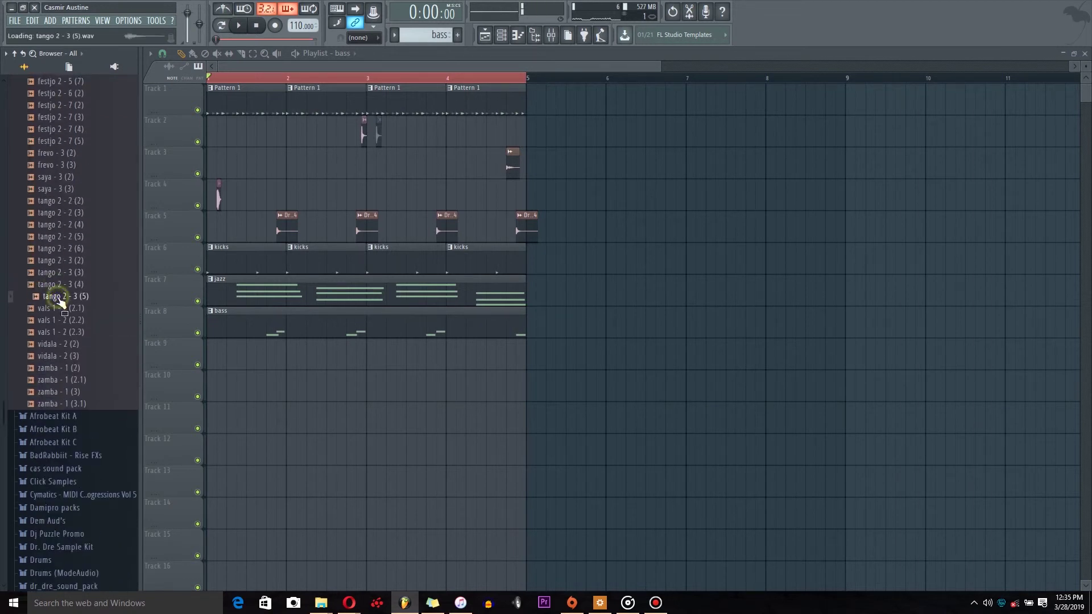
{"action": "left_click", "coordinate": [64, 273]}
{"action": "left_click", "coordinate": [69, 284]}
{"action": "left_click", "coordinate": [68, 296]}
{"action": "left_click", "coordinate": [67, 265]}
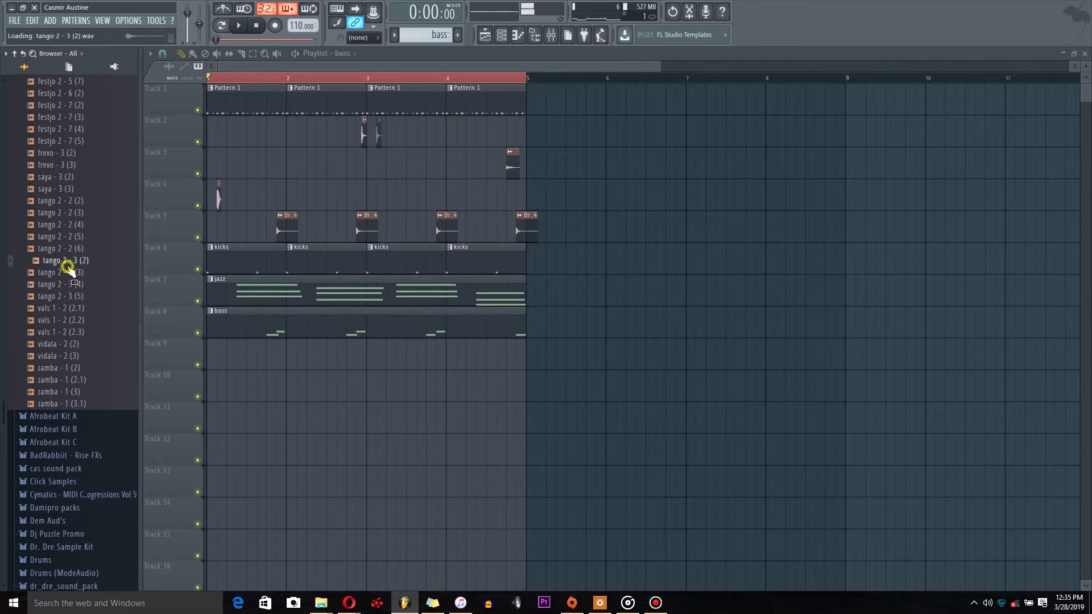
Place the tango 2 - 3 (2) sample on Track 9 in bar 4 and play it with the loop
{"action": "left_click_drag", "start_coordinate": [67, 262], "coordinate": [383, 216]}
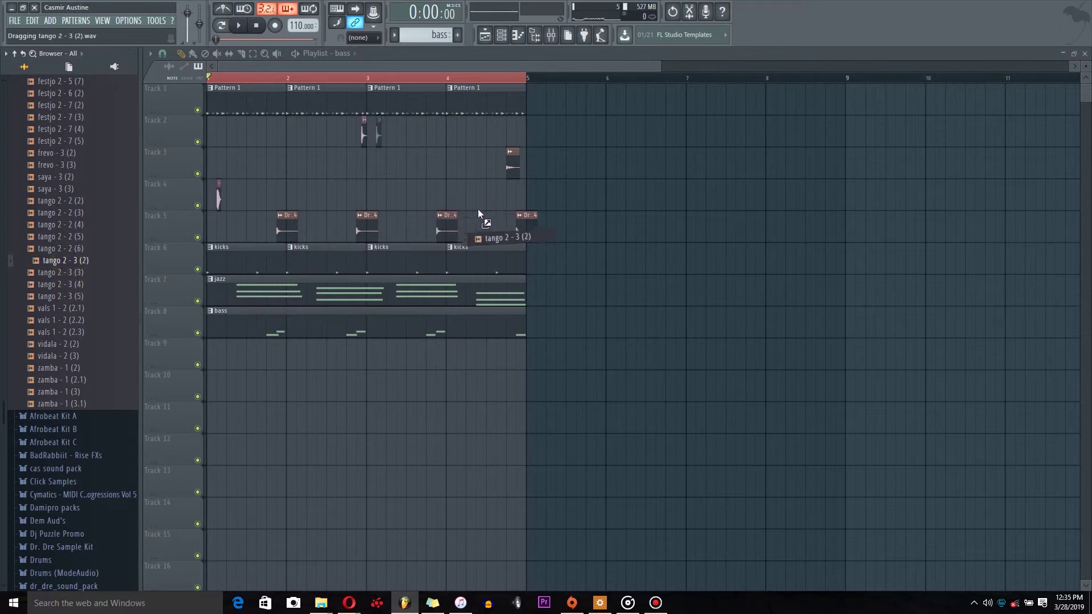
{"action": "left_click_drag", "start_coordinate": [476, 356], "coordinate": [476, 355]}
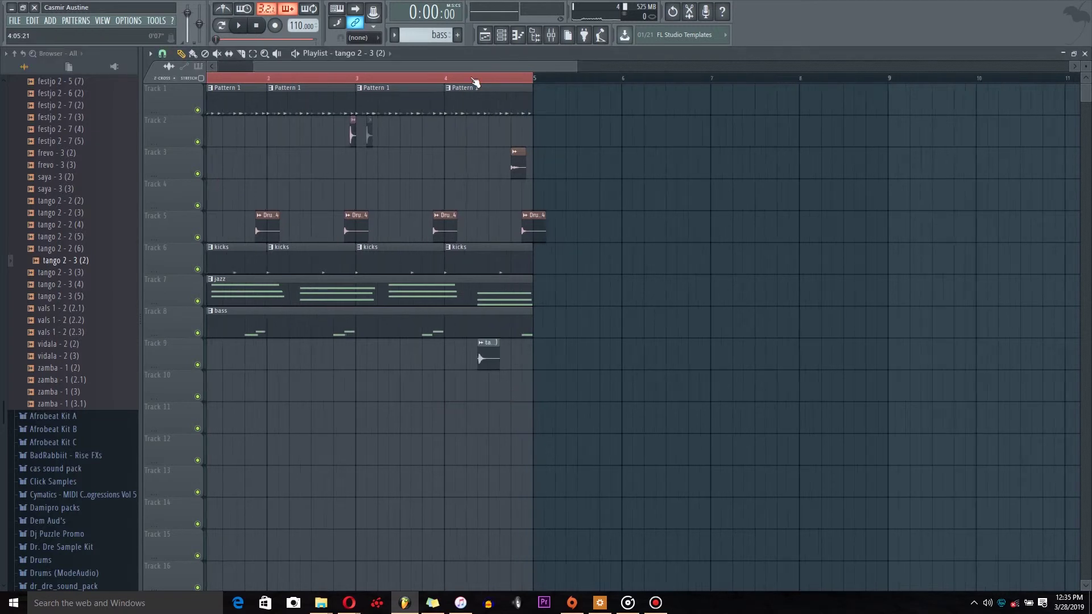
{"action": "scroll", "coordinate": [475, 83], "scroll_direction": "up", "scroll_amount": 6}
{"action": "key", "text": "space"}
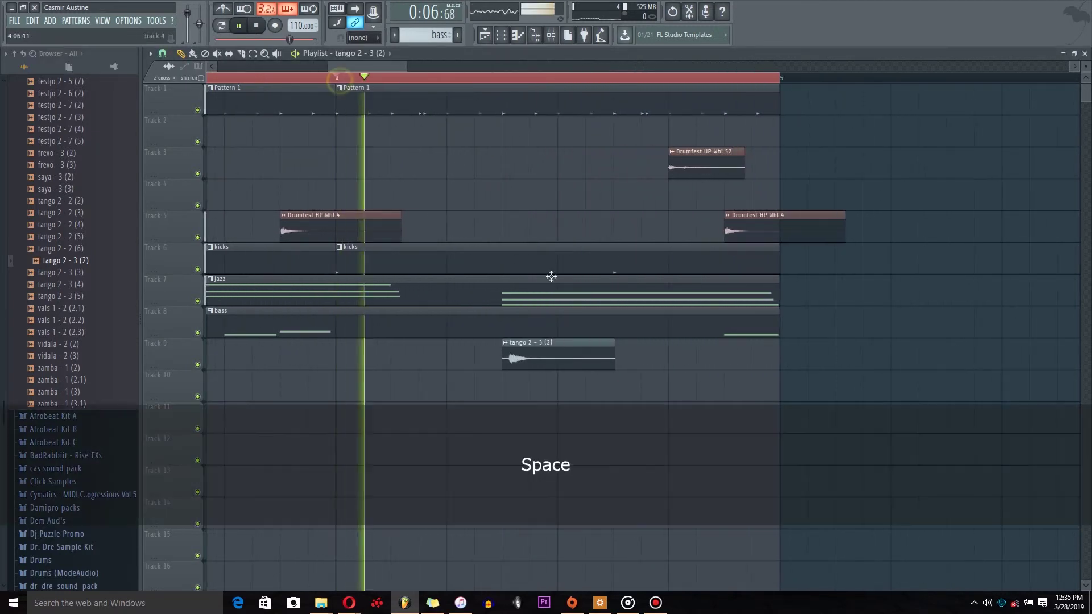
Move the tango clip later in bar 4 and fine-align its attack with the bar's second kick hit, checking by playback
{"action": "left_click_drag", "start_coordinate": [546, 364], "coordinate": [686, 375]}
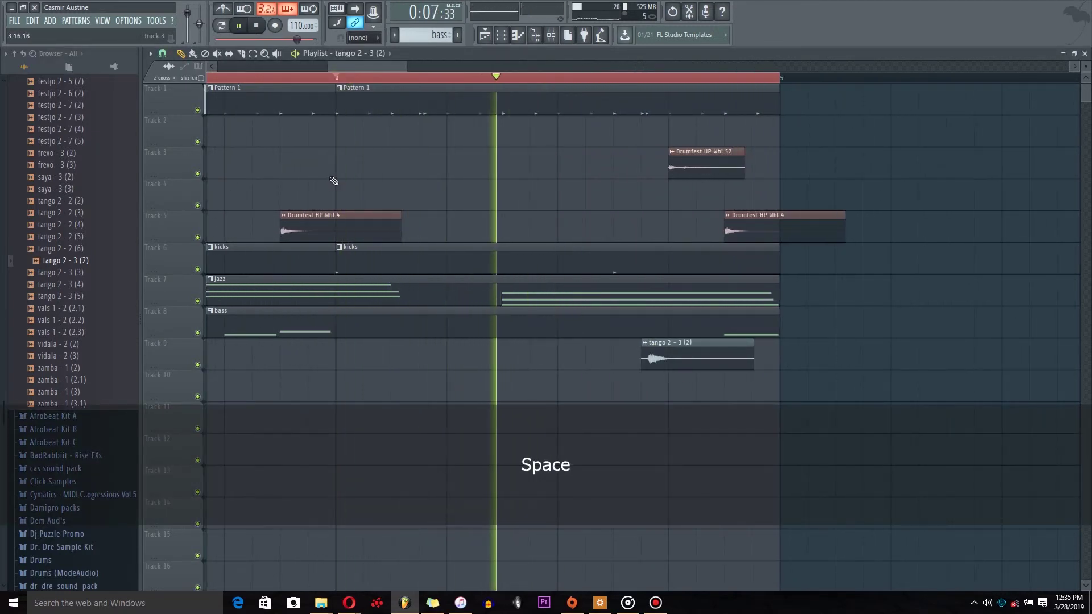
{"action": "key", "text": "space"}
{"action": "key", "text": "space"}
{"action": "left_click_drag", "start_coordinate": [675, 353], "coordinate": [648, 353]}
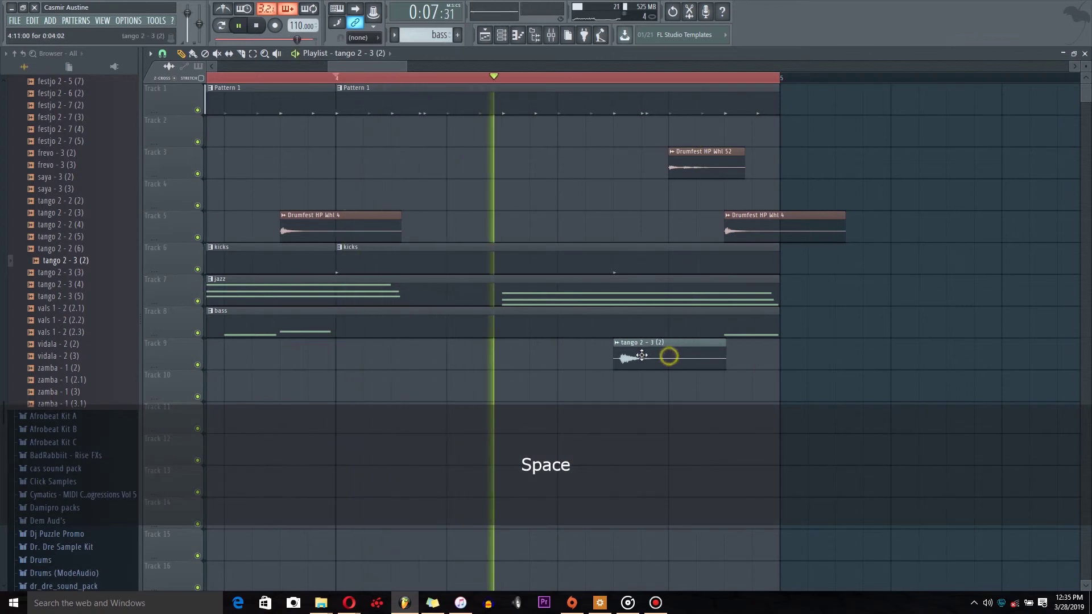
{"action": "key", "text": "space"}
{"action": "scroll", "coordinate": [620, 84], "scroll_direction": "up", "scroll_amount": 4}
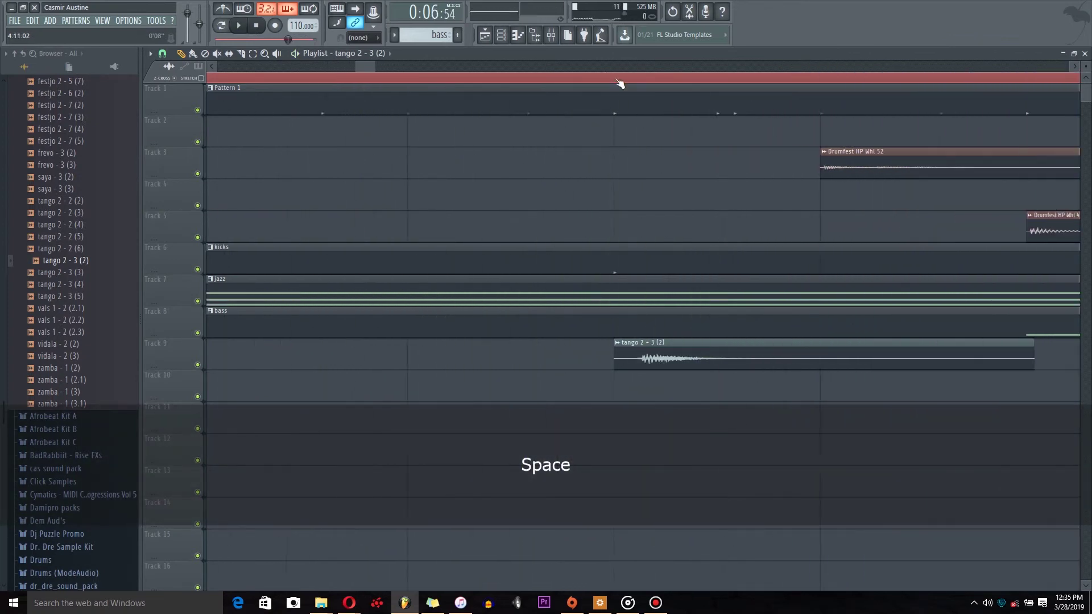
{"action": "left_click_drag", "start_coordinate": [663, 359], "coordinate": [630, 357]}
{"action": "key", "text": "space"}
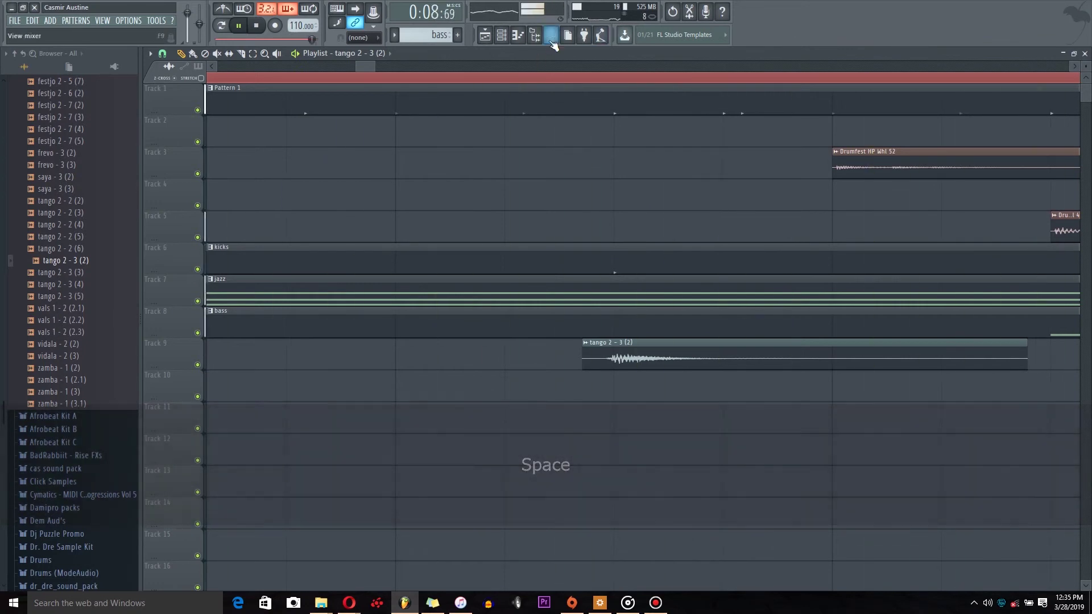
Copy the tango clip to shortly after the start of bar 4 and delete the original in the bar's second half
{"action": "scroll", "coordinate": [534, 80], "scroll_direction": "down", "scroll_amount": 6}
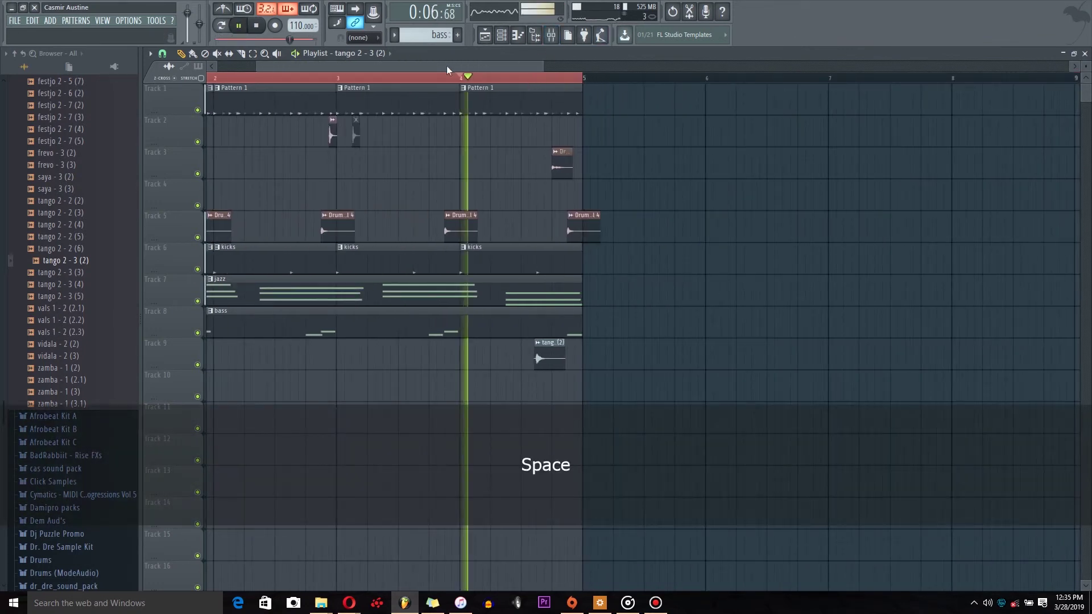
{"action": "key", "text": "space"}
{"action": "key", "text": "space"}
{"action": "key", "text": "space"}
{"action": "key", "text": "space"}
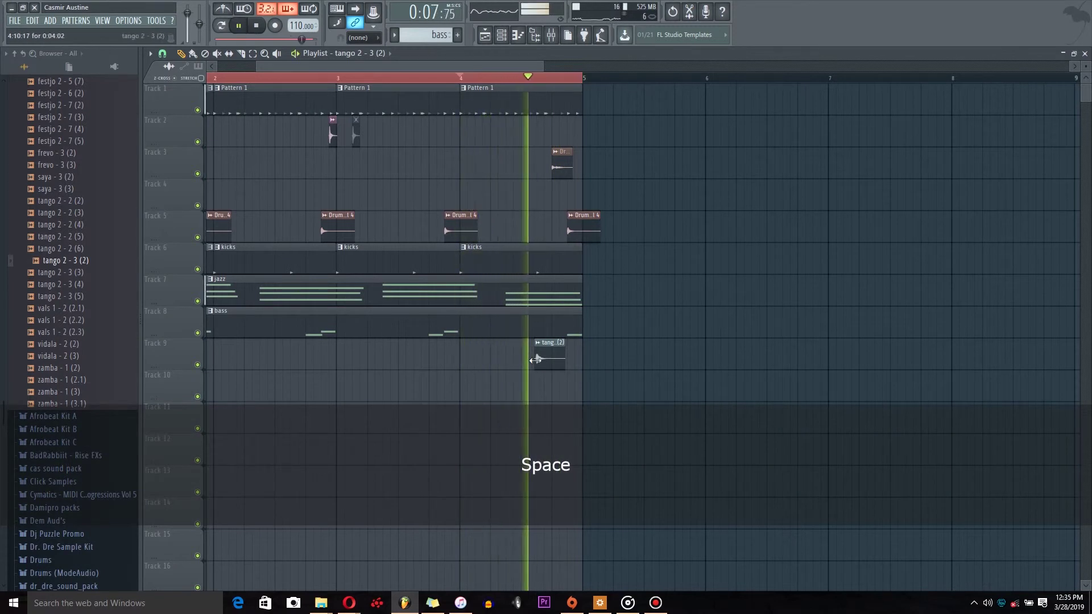
{"action": "left_click_drag", "start_coordinate": [536, 359], "coordinate": [487, 361]}
{"action": "key", "text": "space"}
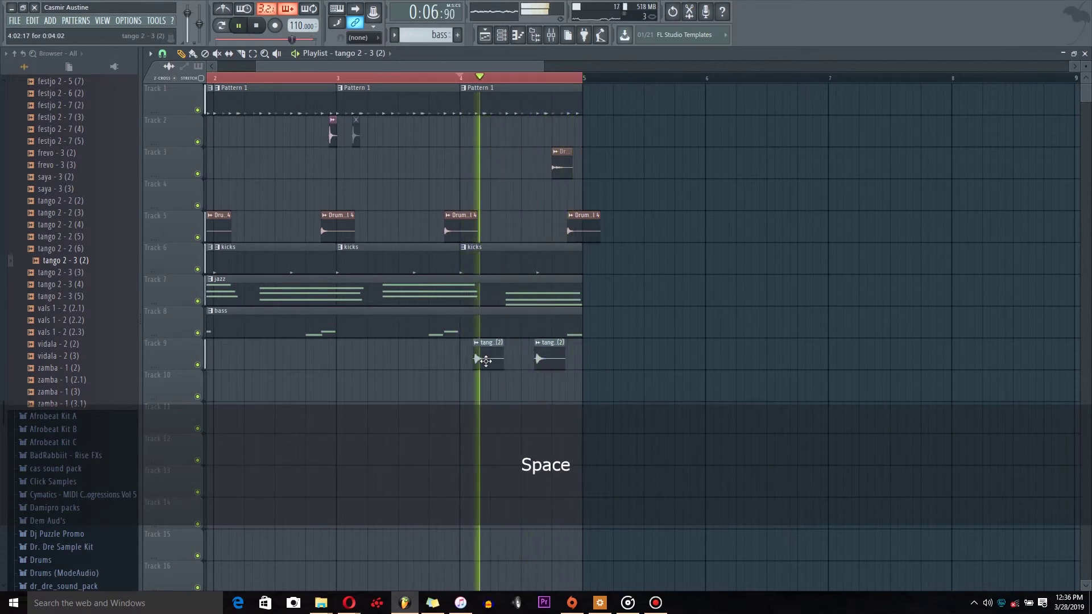
{"action": "right_click", "coordinate": [562, 362]}
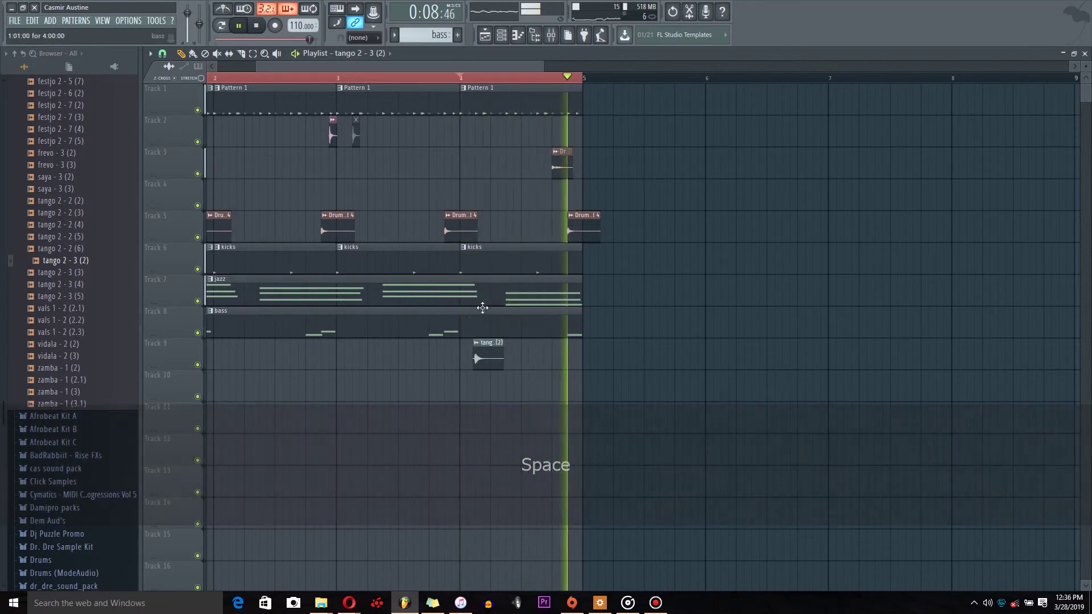
{"action": "key", "text": "space"}
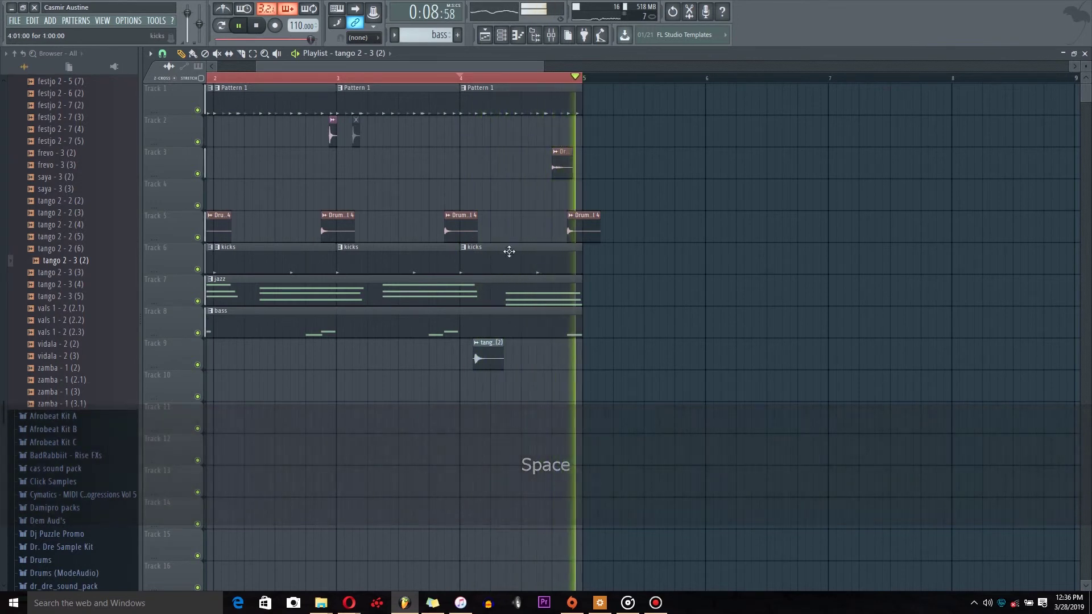
Try a second tango clip at the end of bar 4 on Track 9 over the loop, then remove it
{"action": "key", "text": "shift"}
{"action": "left_click", "coordinate": [575, 358]}
{"action": "key", "text": "space"}
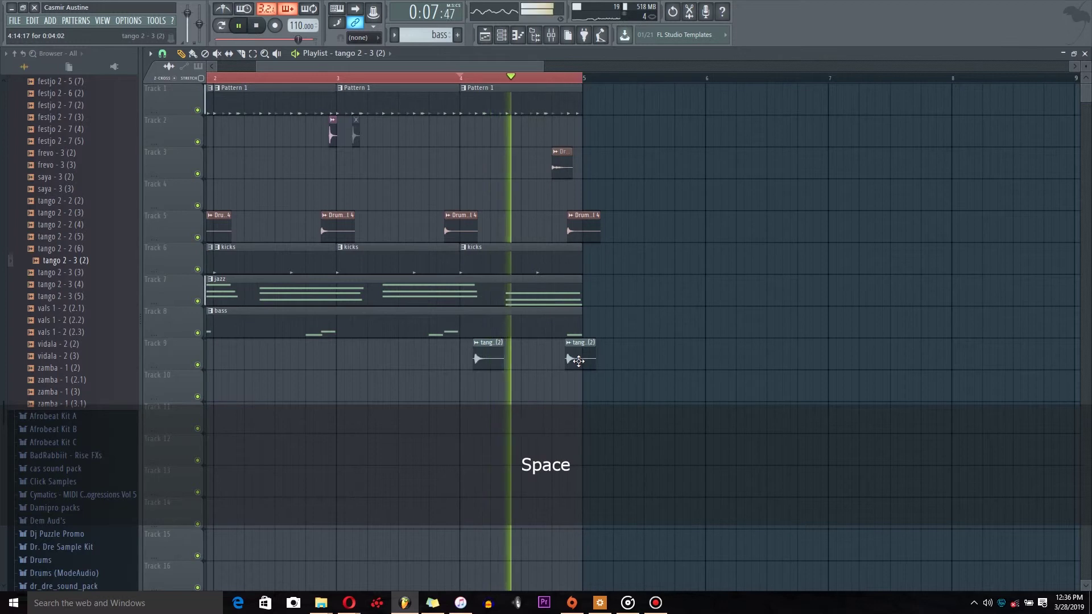
{"action": "key", "text": "space"}
{"action": "key", "text": "space"}
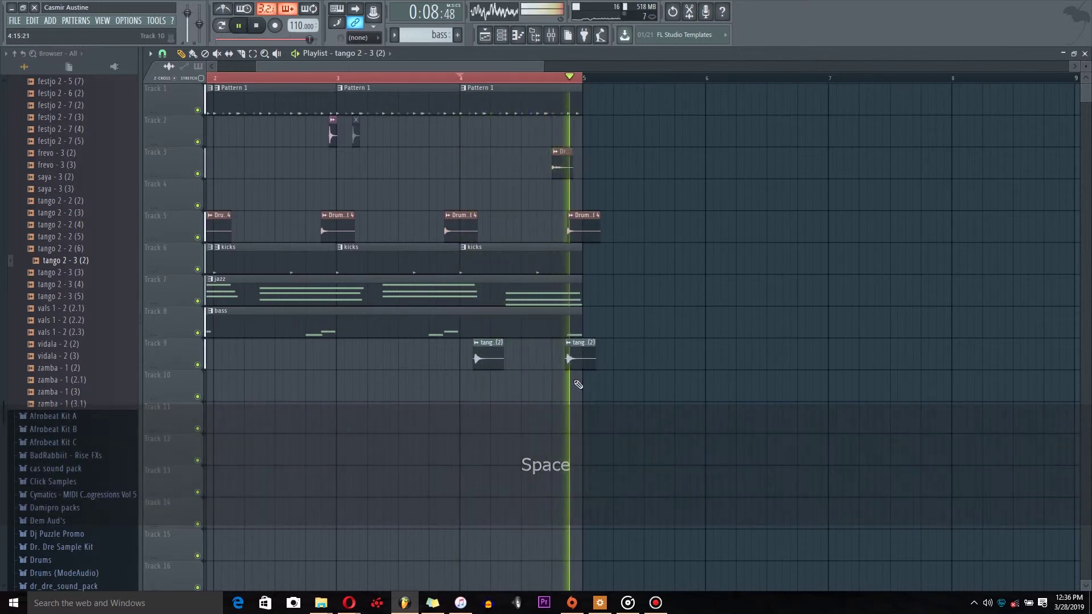
{"action": "key", "text": "space"}
{"action": "right_click", "coordinate": [575, 358]}
{"action": "key", "text": "space"}
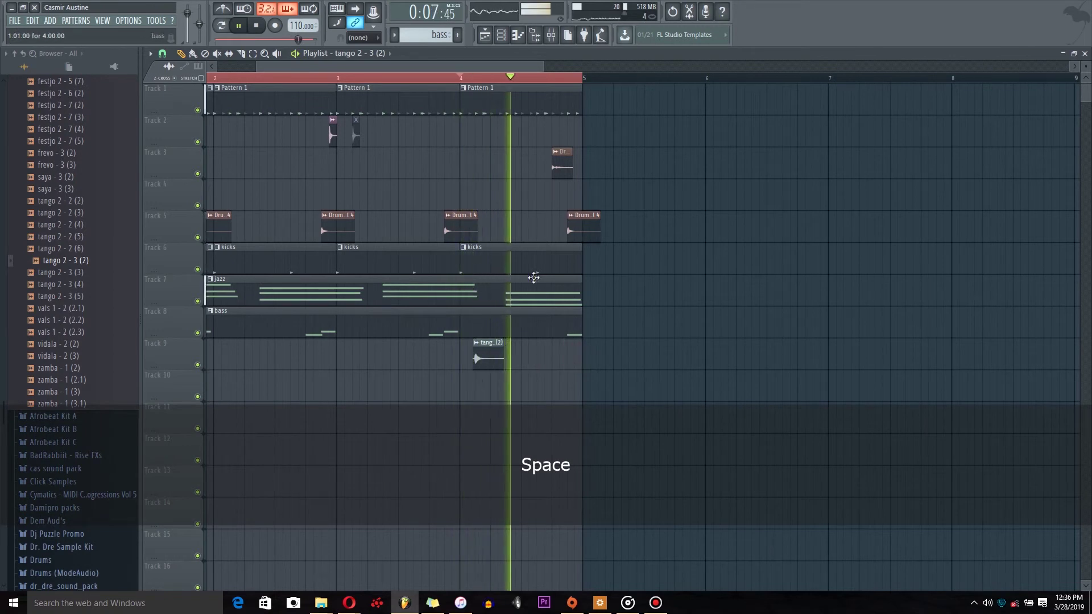
{"action": "key", "text": "space"}
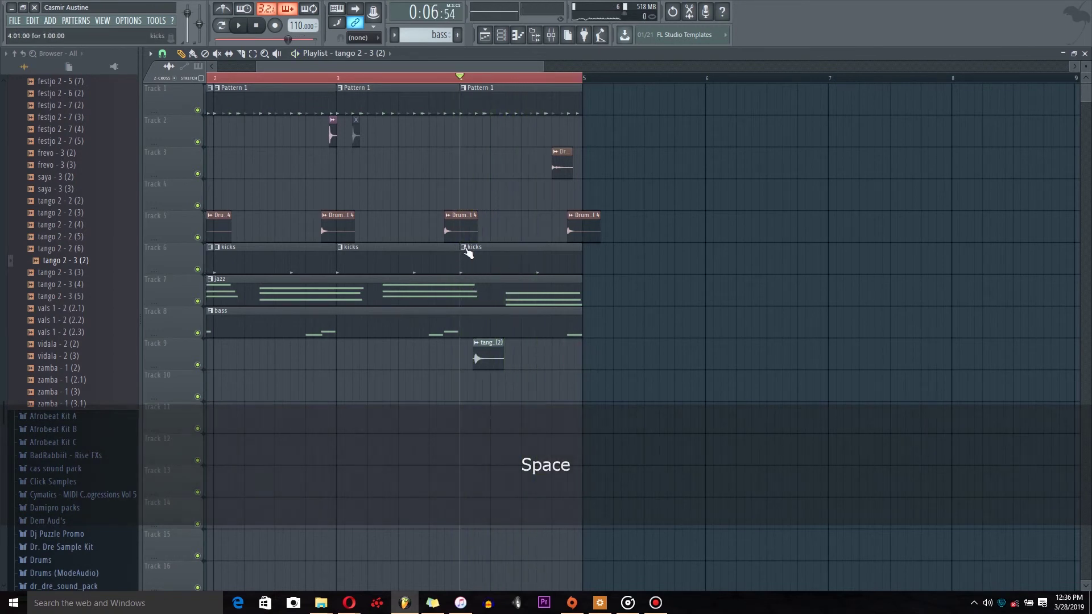
Make the bar 4 kicks clip on Track 6 a unique pattern
{"action": "left_click_drag", "start_coordinate": [298, 66], "coordinate": [259, 66]}
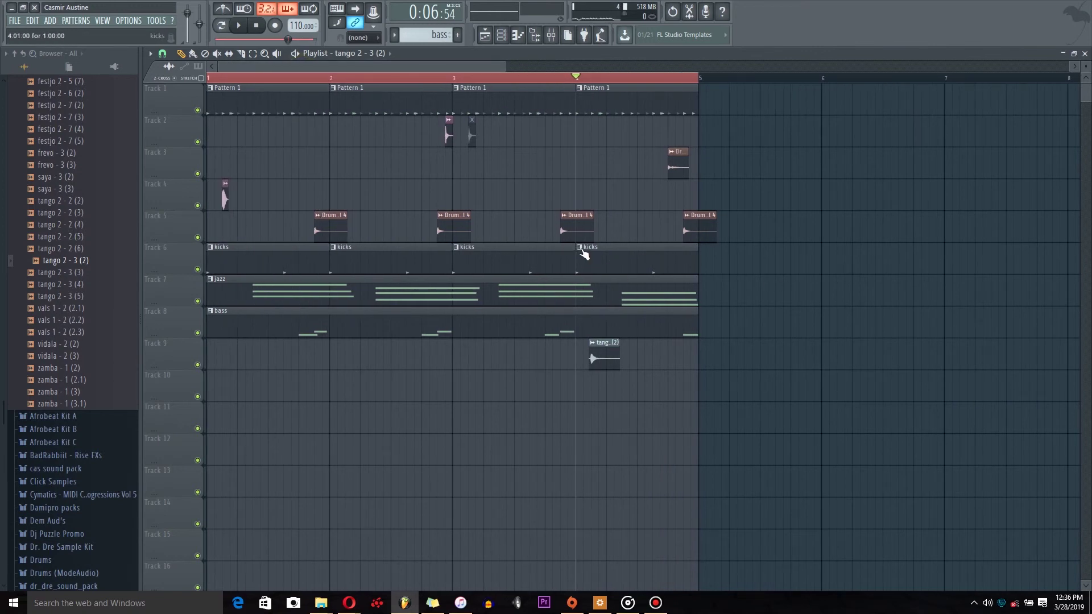
{"action": "left_click", "coordinate": [581, 251]}
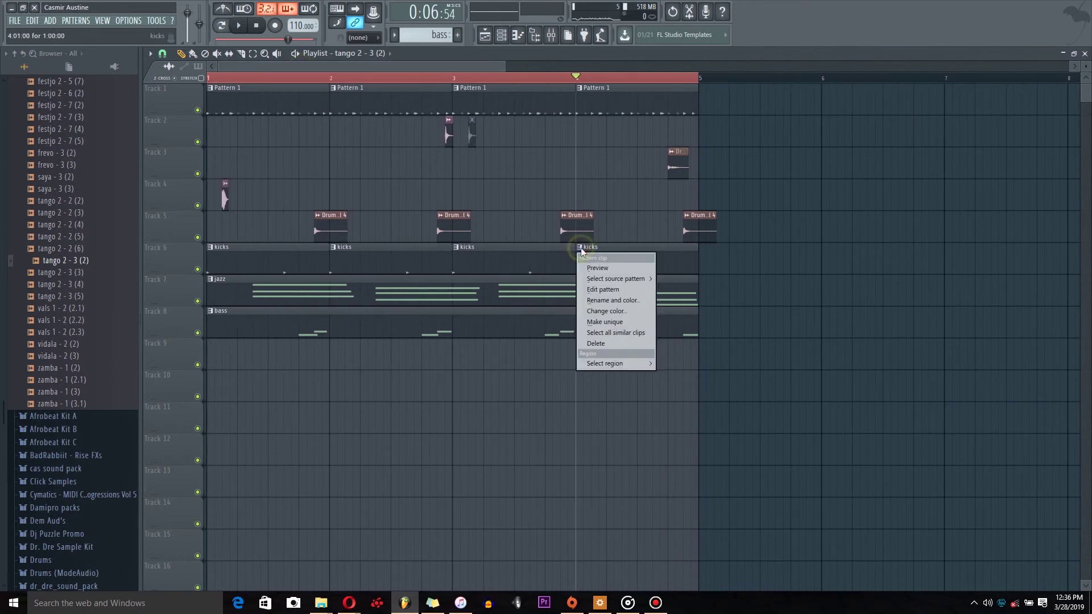
{"action": "left_click", "coordinate": [614, 323]}
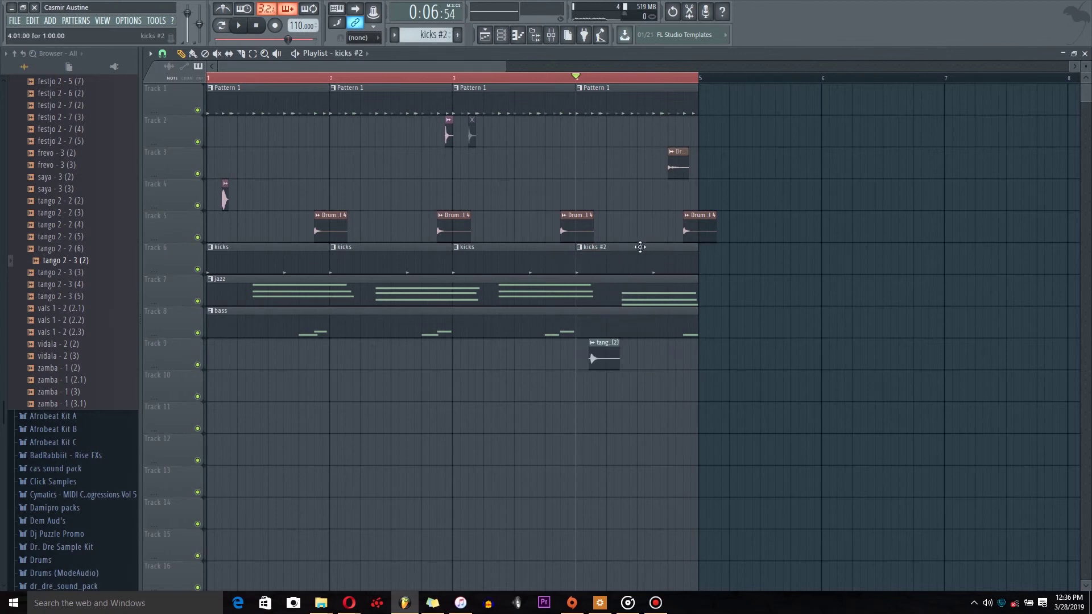
Add a Nasty Kick hit on step 3 of the bar 4 kicks pattern and play it from the end of bar 3
{"action": "double_click", "coordinate": [595, 261]}
{"action": "key", "text": "F6"}
{"action": "left_click", "coordinate": [384, 188]}
{"action": "key", "text": "space"}
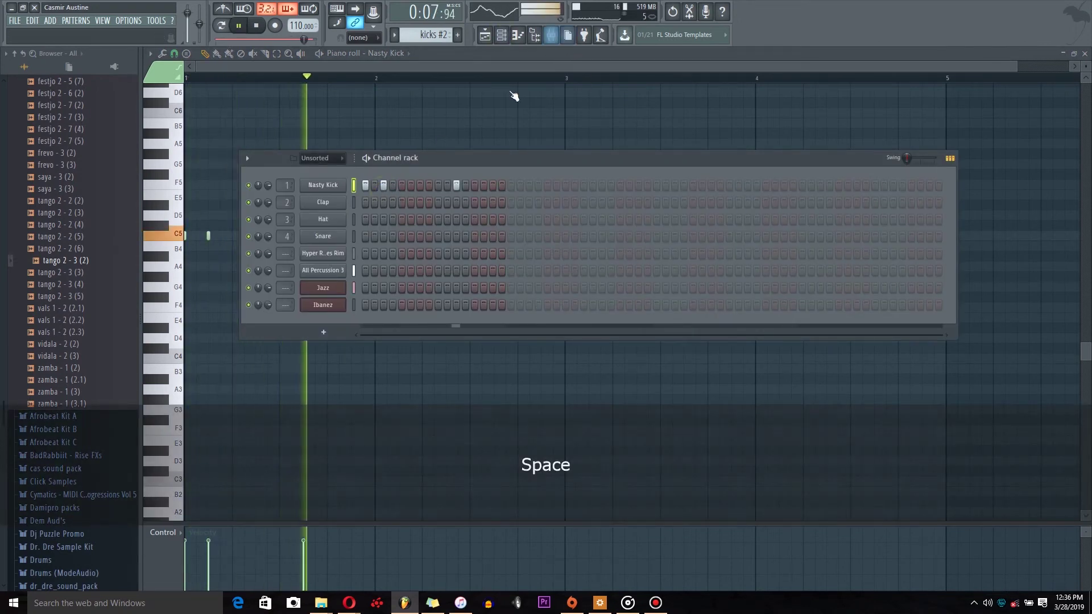
{"action": "key", "text": "space"}
{"action": "key", "text": "F5"}
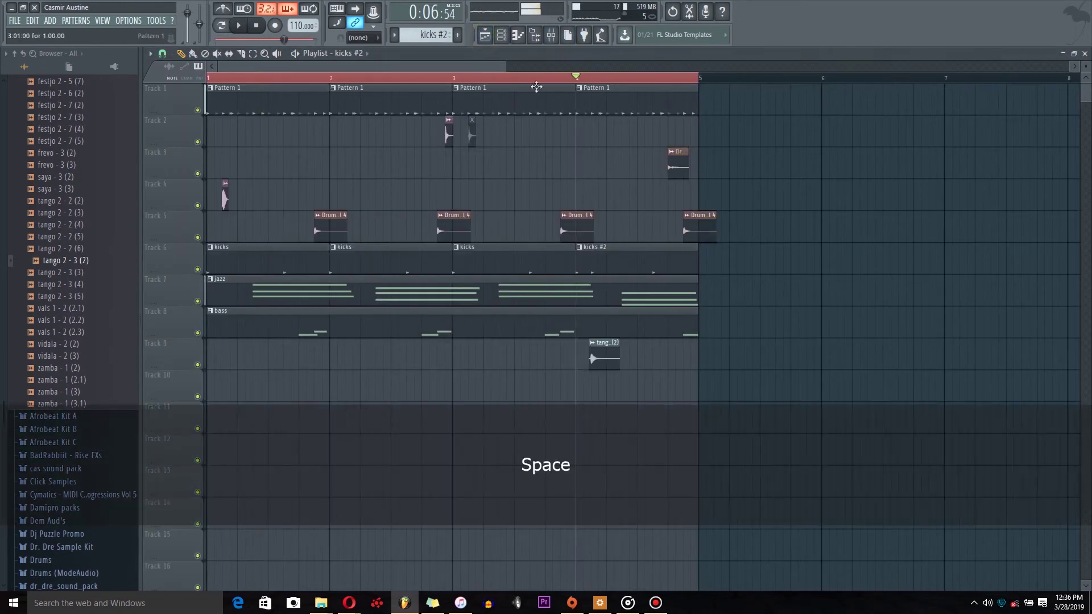
{"action": "left_click", "coordinate": [559, 81]}
{"action": "key", "text": "space"}
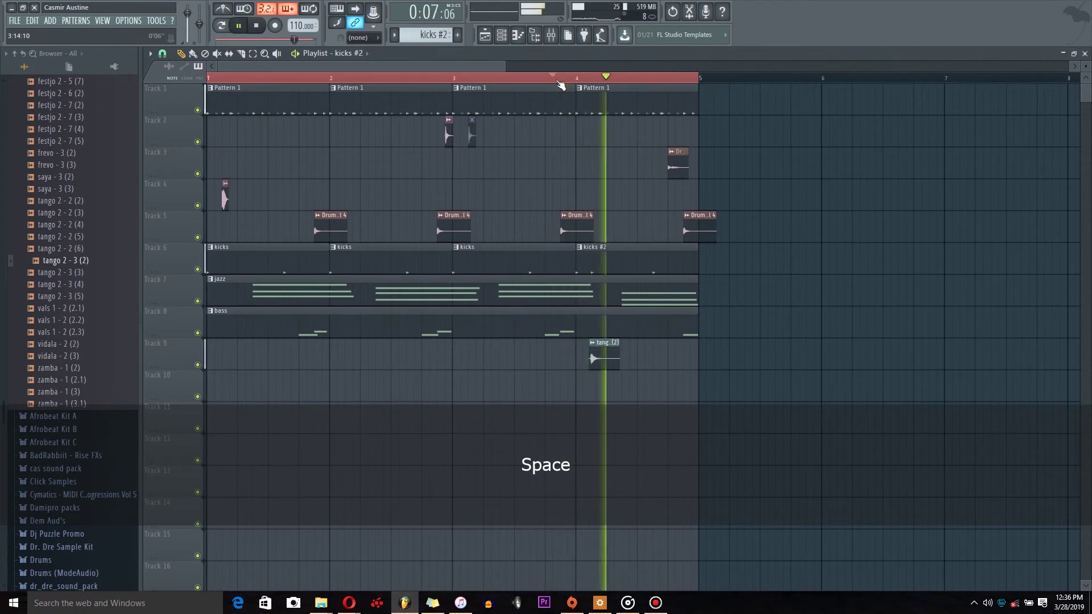
{"action": "key", "text": "space"}
{"action": "key", "text": "space"}
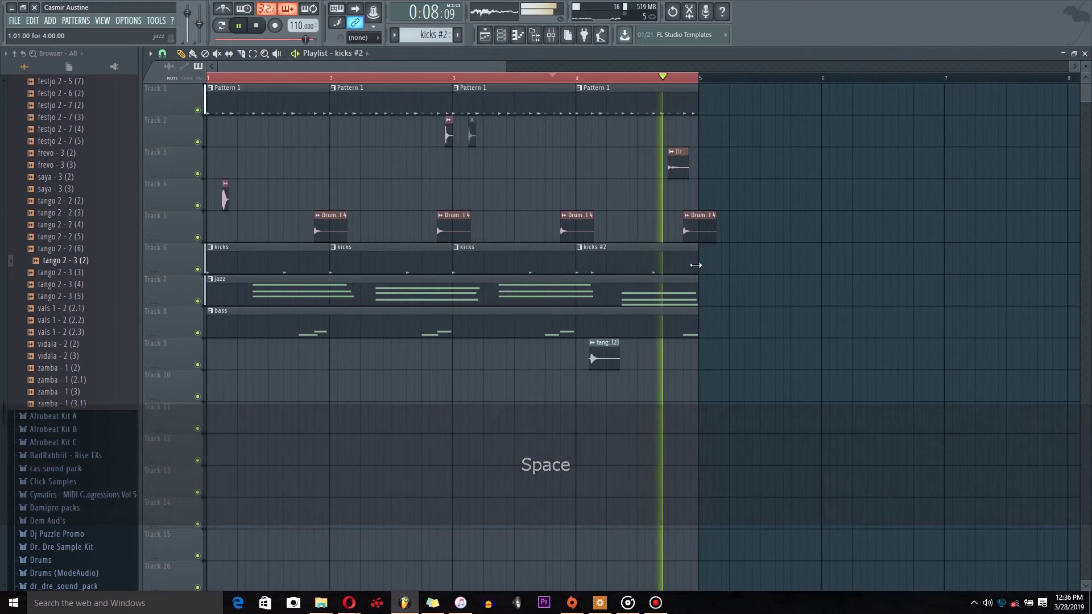
Add Nasty Kick hits on steps 13 and 14 of the bar 4 kicks pattern and play it in the playlist
{"action": "key", "text": "space"}
{"action": "double_click", "coordinate": [668, 265]}
{"action": "left_click", "coordinate": [501, 35]}
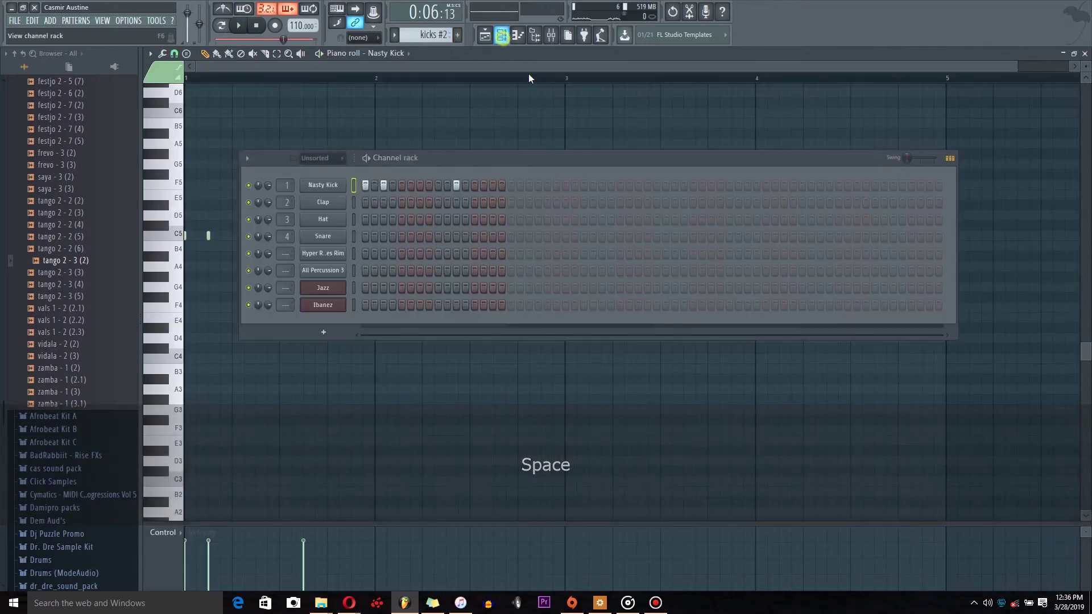
{"action": "left_click", "coordinate": [474, 185]}
{"action": "left_click", "coordinate": [484, 185]}
{"action": "key", "text": "space"}
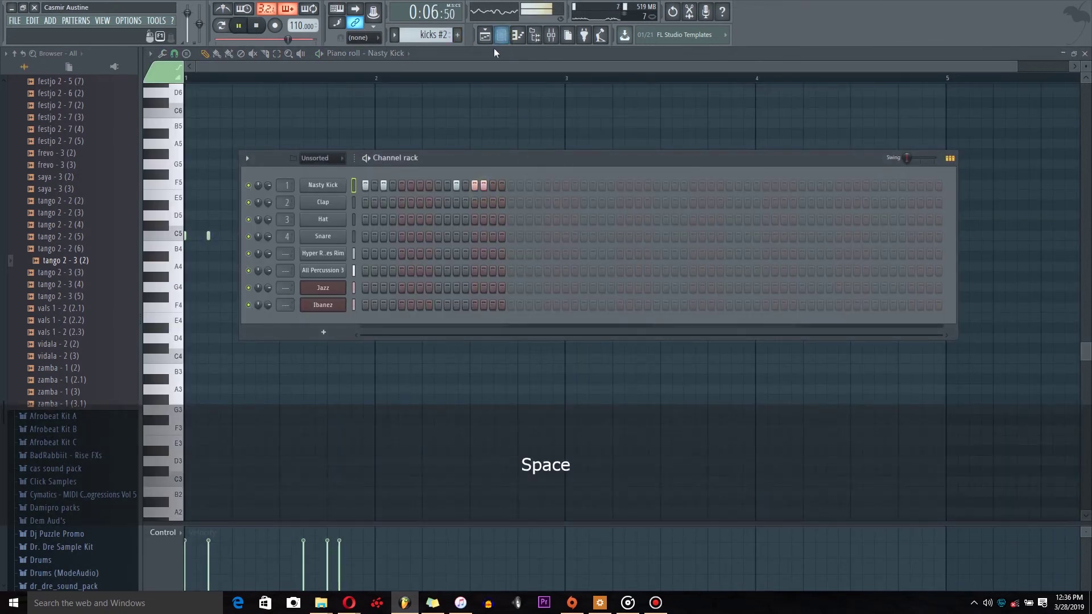
{"action": "left_click", "coordinate": [485, 35]}
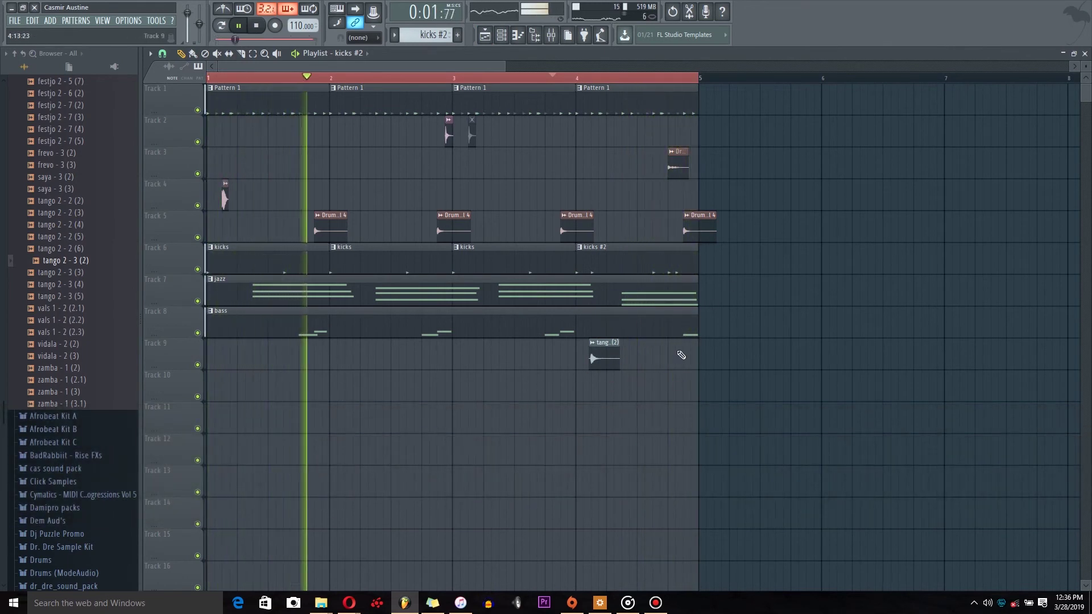
Copy the tango clip from early bar 4 to the end of bar 4 on Track 9 and listen to the loop
{"action": "key", "text": "space"}
{"action": "key", "text": "space"}
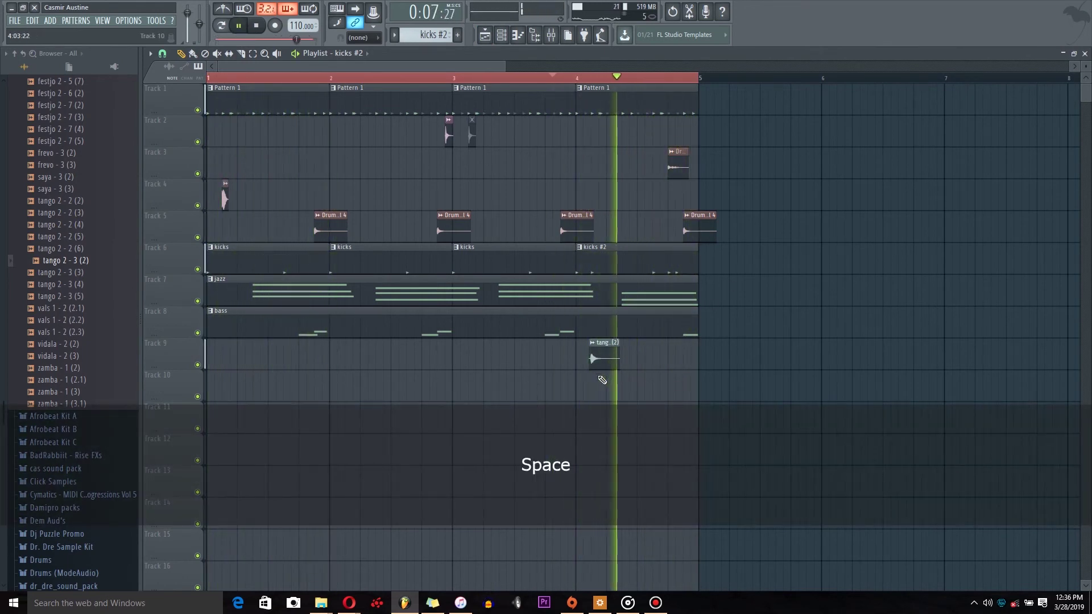
{"action": "left_click_drag", "start_coordinate": [609, 361], "coordinate": [703, 364]}
{"action": "key", "text": "space"}
{"action": "key", "text": "space"}
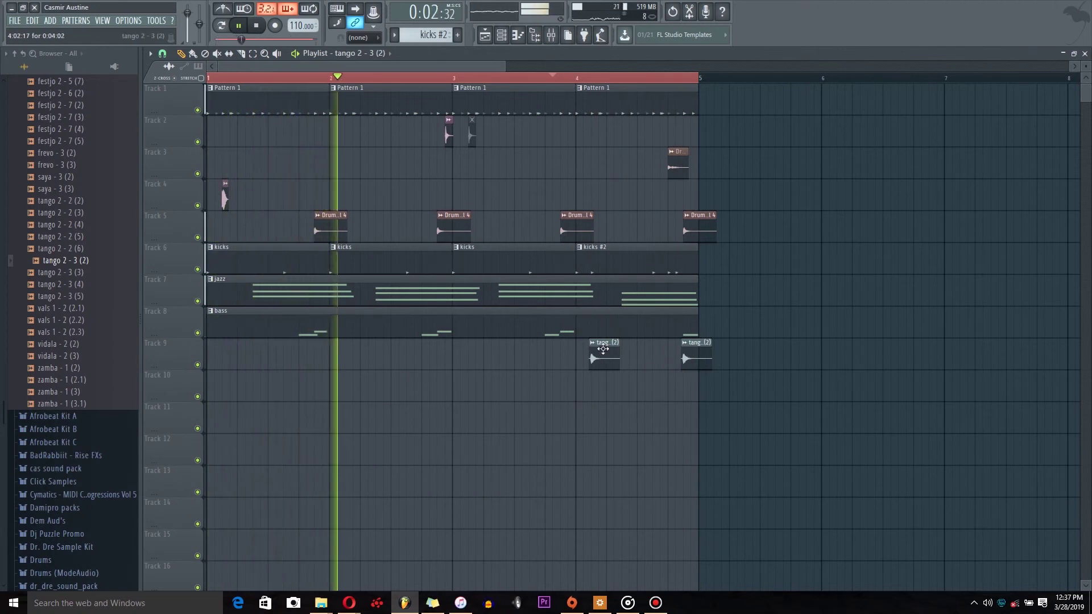
Copy the early bar 4 tango clip to shortly after the start of bar 1 on Track 9 and play the loop
{"action": "key", "text": "space"}
{"action": "key", "text": "space"}
{"action": "left_click_drag", "start_coordinate": [595, 344], "coordinate": [239, 342]}
{"action": "key", "text": "space"}
{"action": "key", "text": "space"}
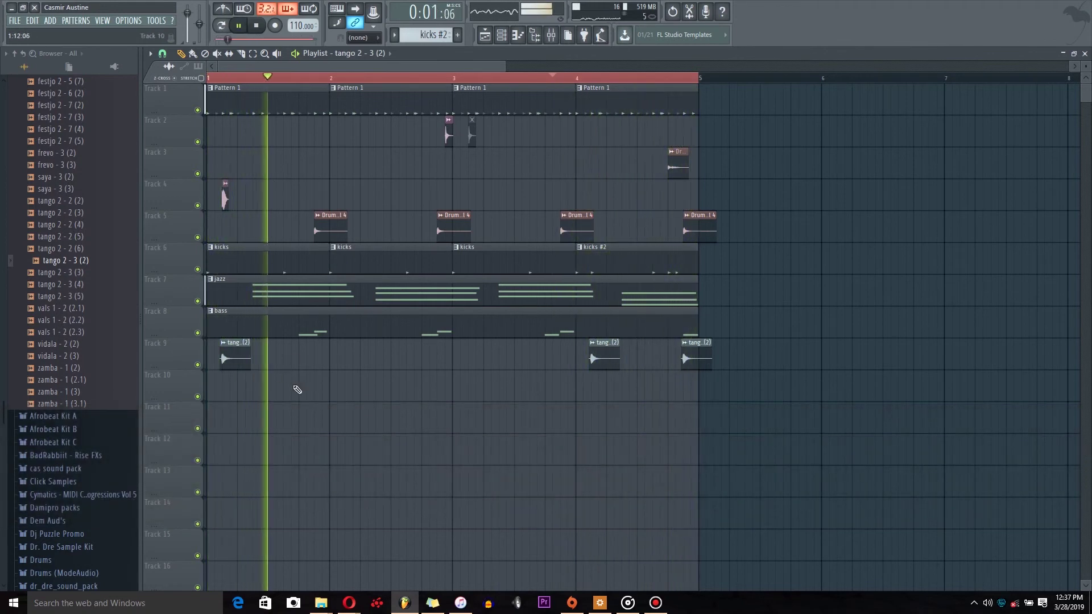
{"action": "key", "text": "space"}
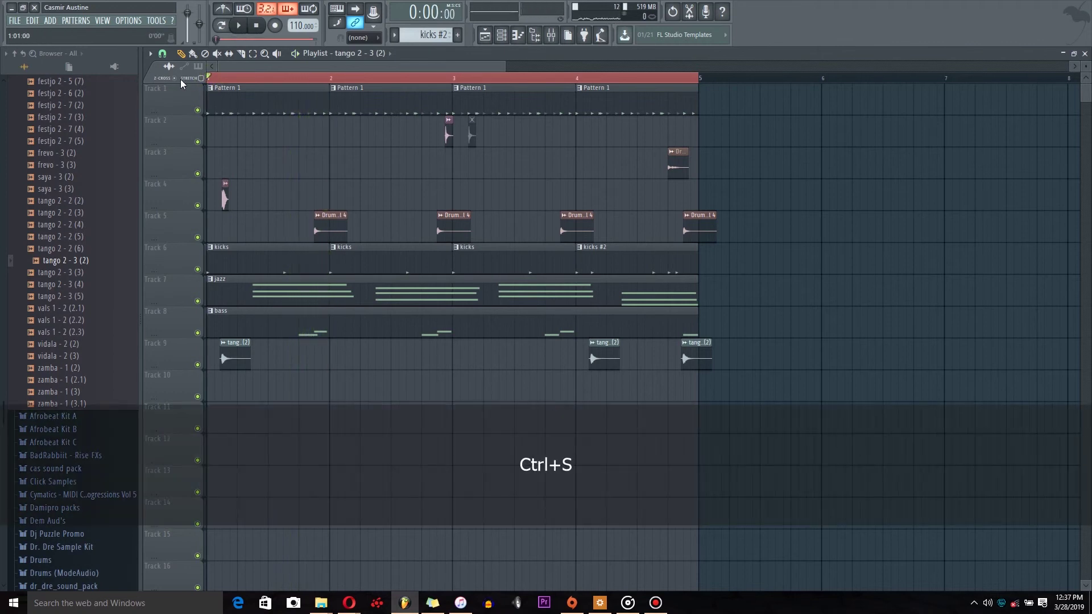
{"action": "key", "text": "ctrl+s"}
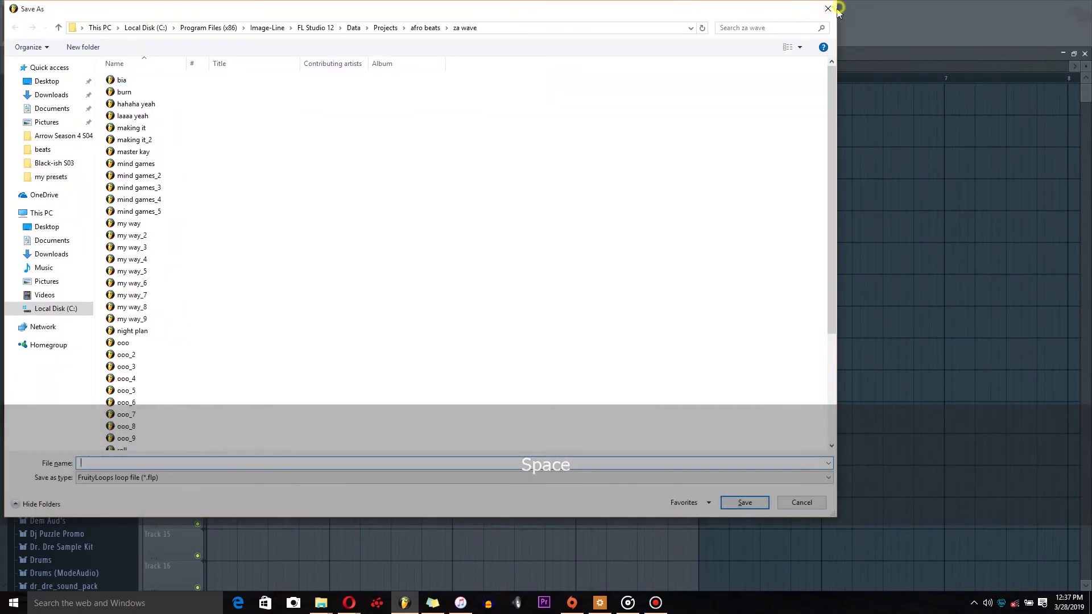
{"action": "left_click", "coordinate": [826, 6]}
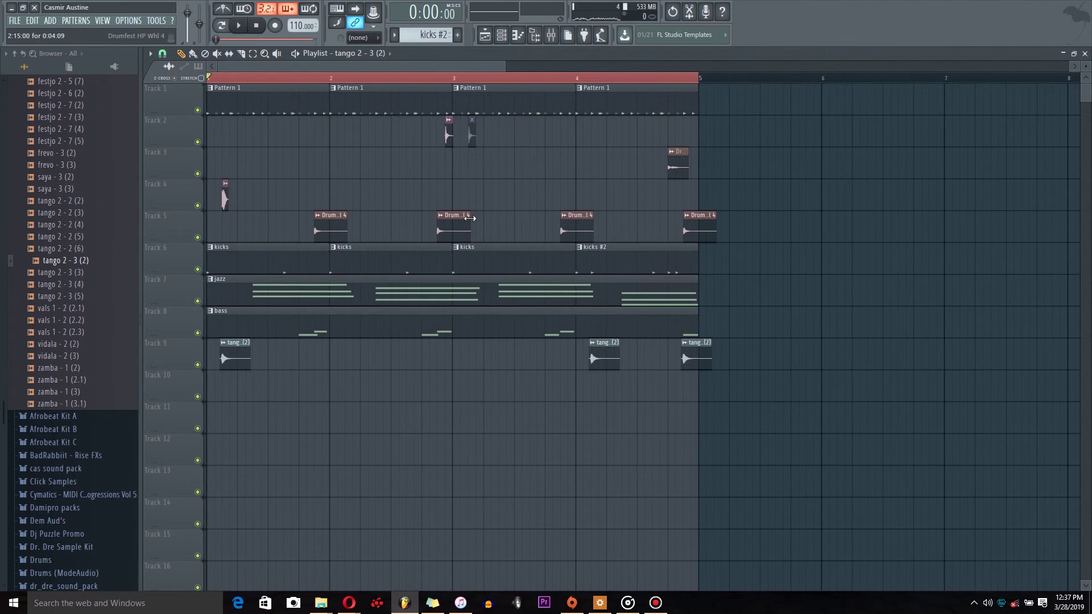
Play the full four-bar arrangement in the playlist from bar 1, replay its opening briefly and stop playback
{"action": "key", "text": "space"}
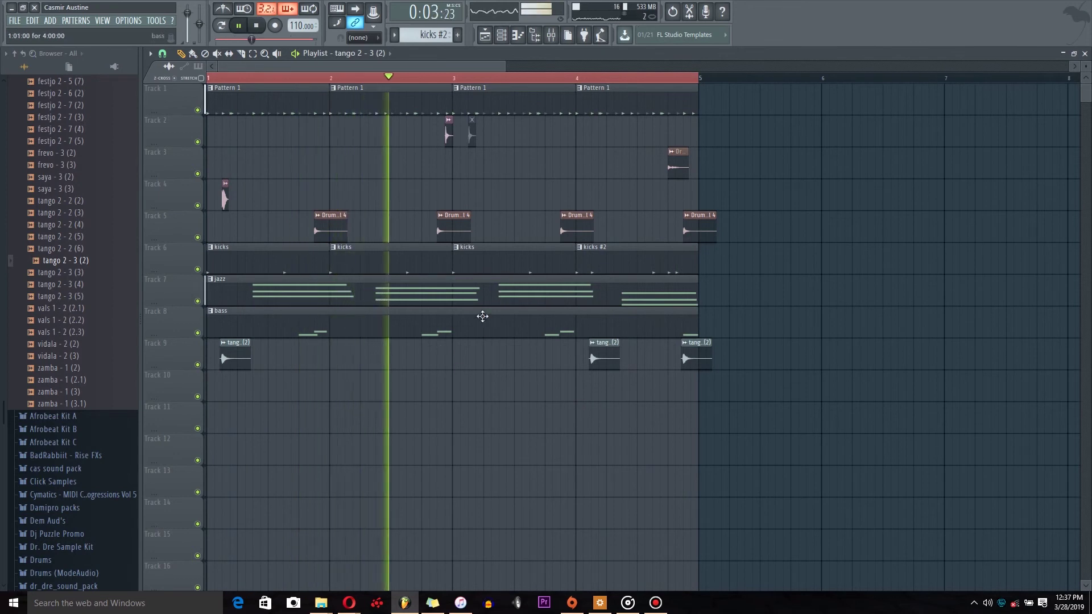
{"action": "key", "text": "space"}
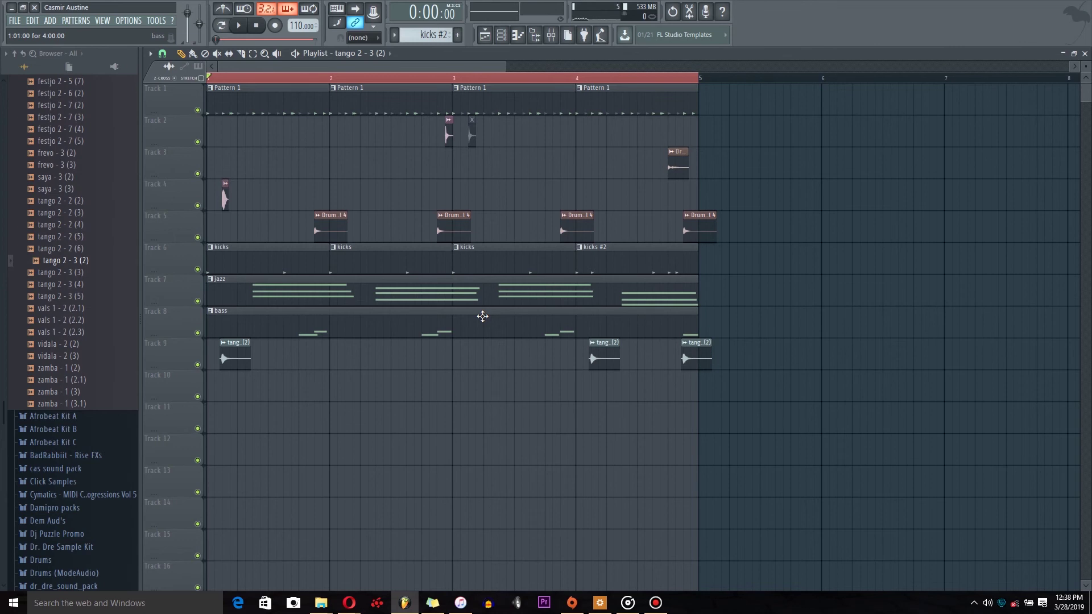
{"action": "key", "text": "space"}
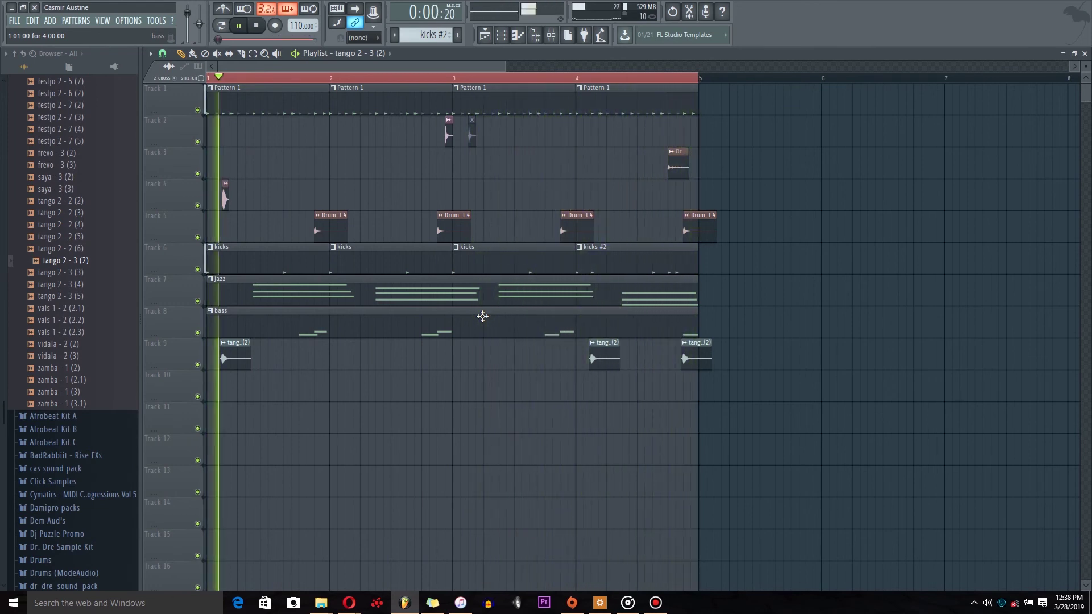
{"action": "key", "text": "space"}
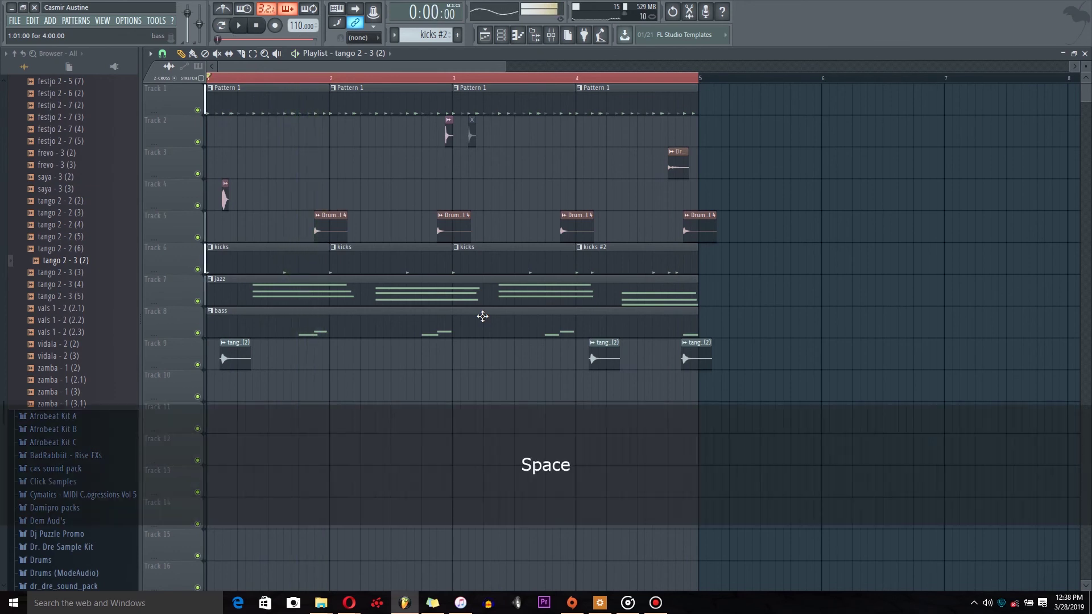